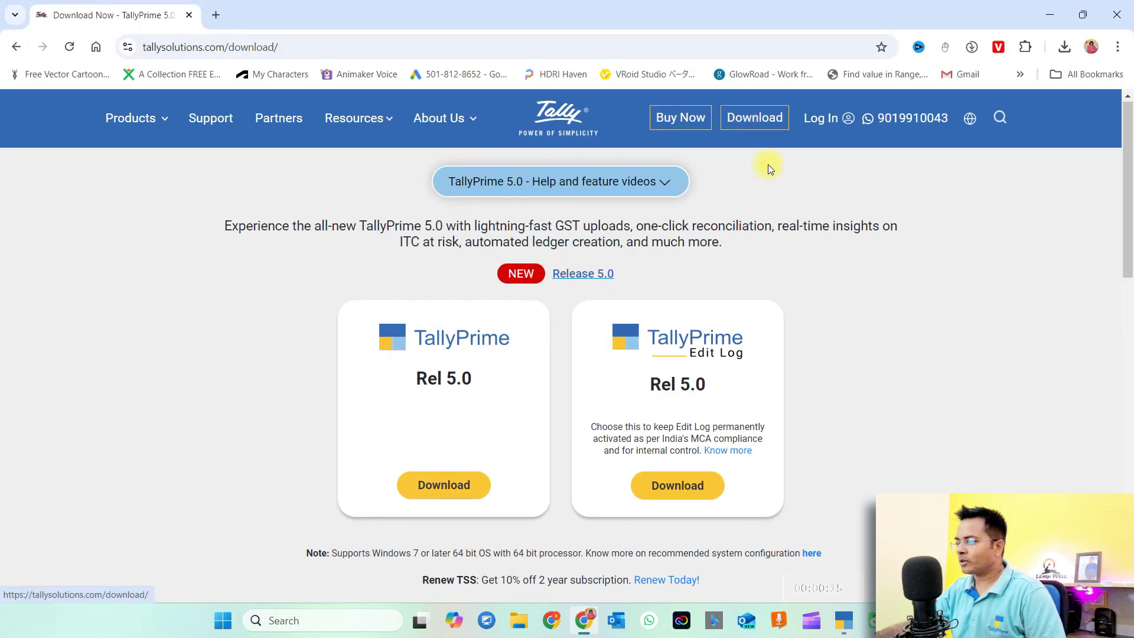
- Review the TallyPrime Release 5.0, Server, Shoper 9 and Developer download options on the Tally download page
scroll(764, 167, down, 5)
scroll(1129, 240, up, 3)
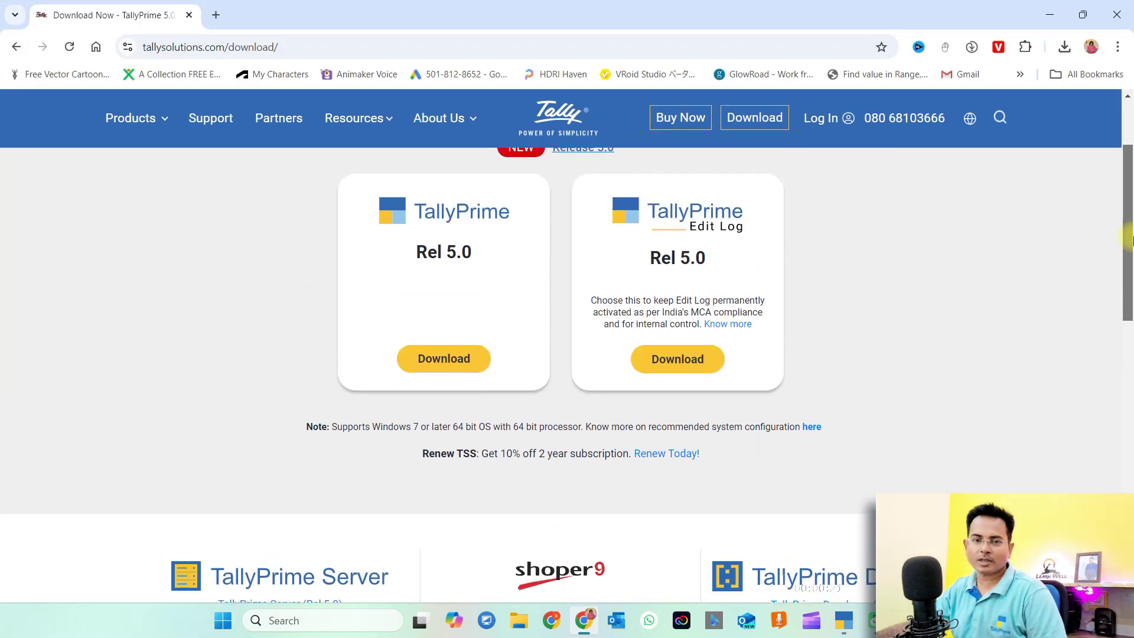
scroll(1130, 239, down, 6)
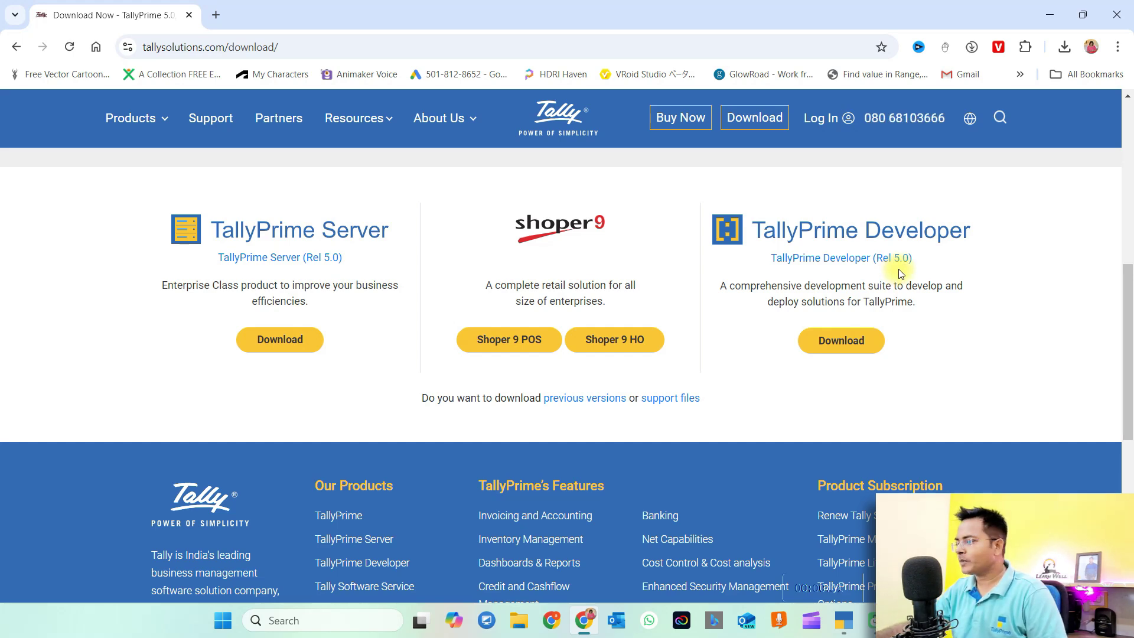
drag(1129, 331, 1129, 183)
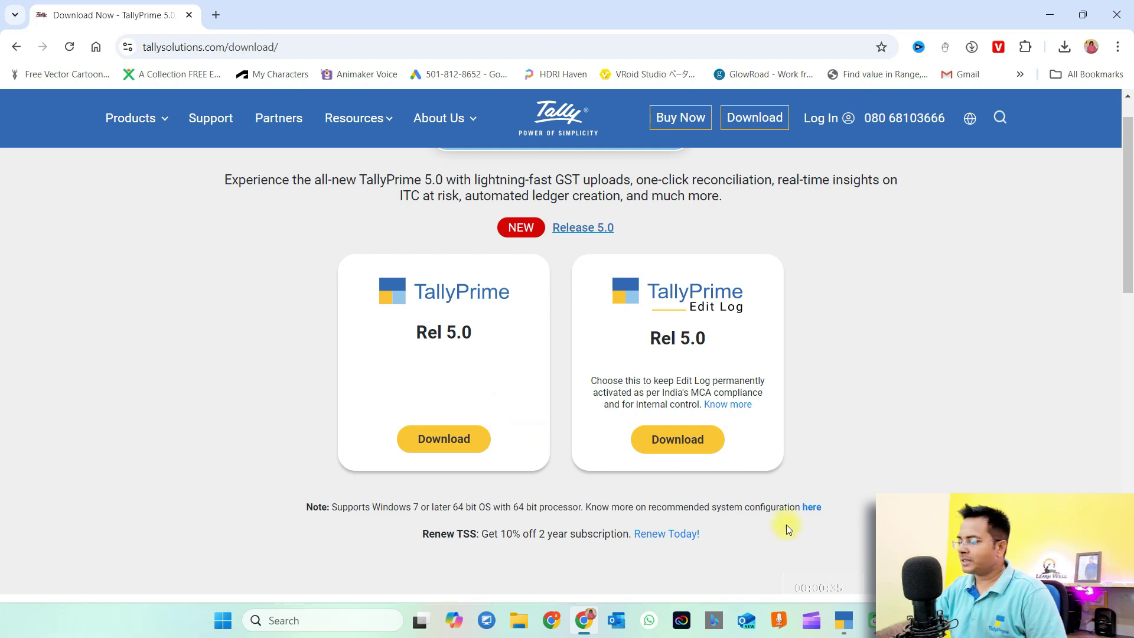
- Switch to TallyPrime and view its notifications and the GST data exchange options
click(844, 621)
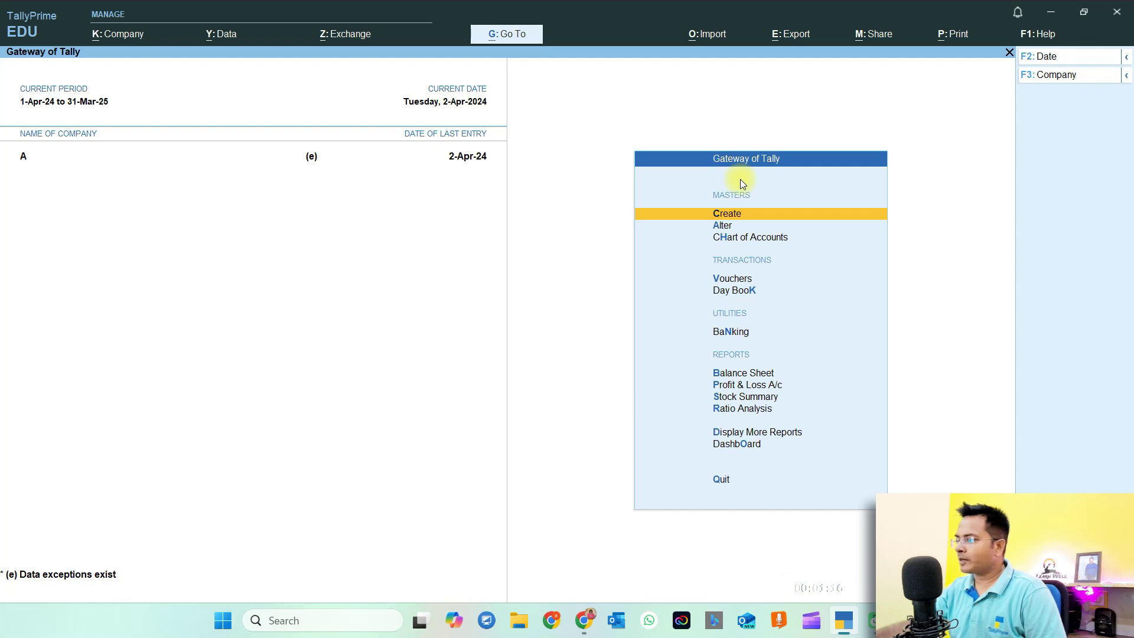
click(1018, 12)
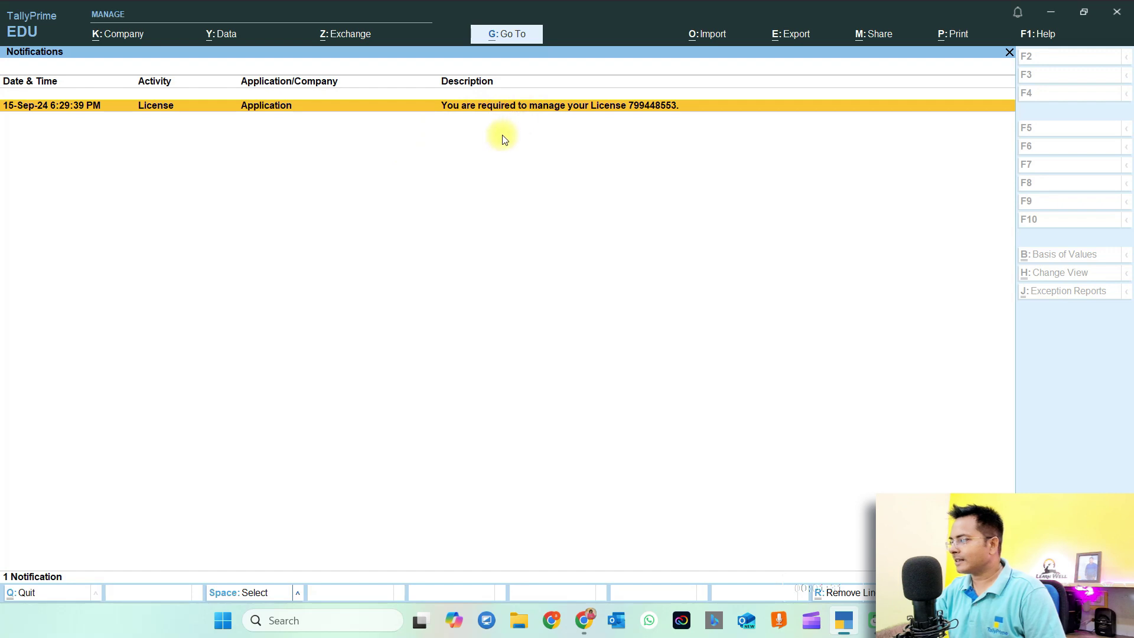
click(343, 37)
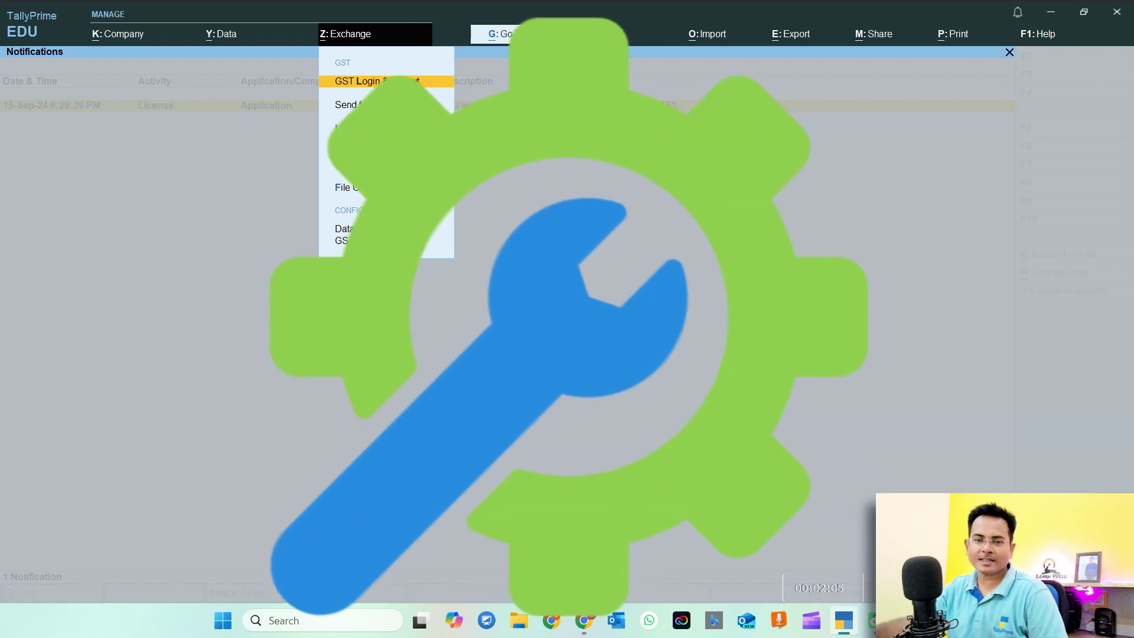
- Look up the license management options in the application settings
click(1051, 35)
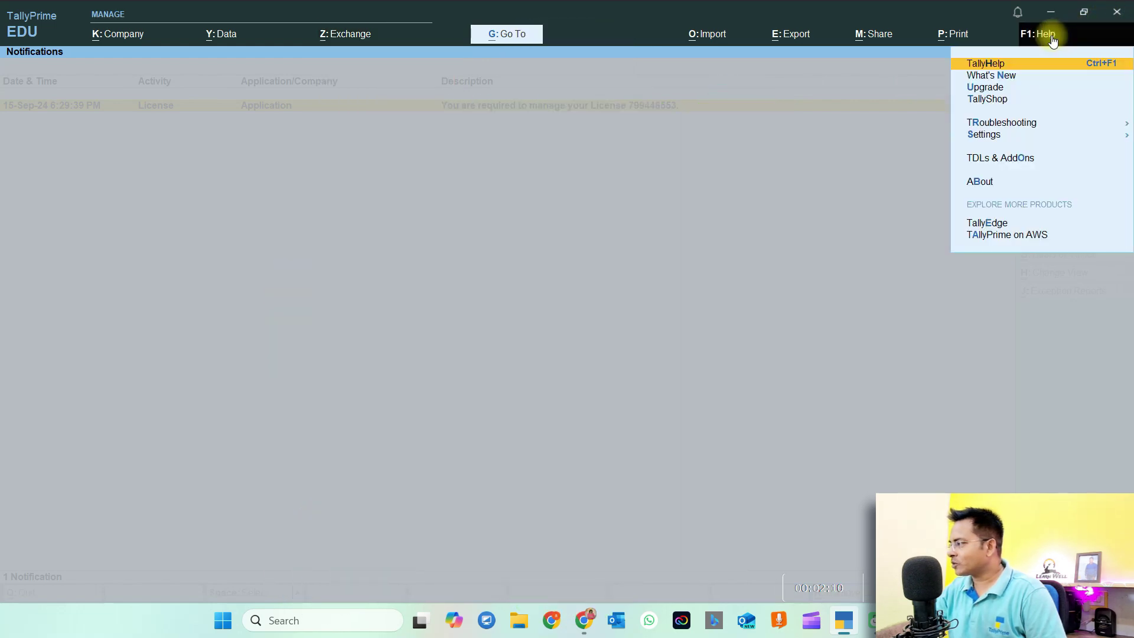
click(987, 137)
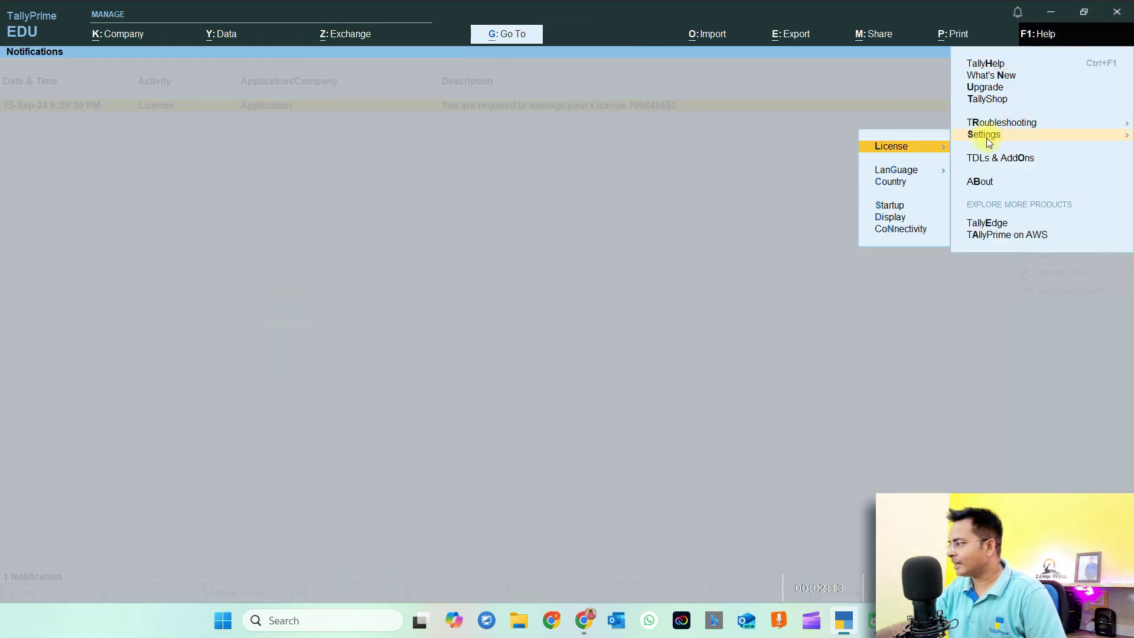
click(892, 149)
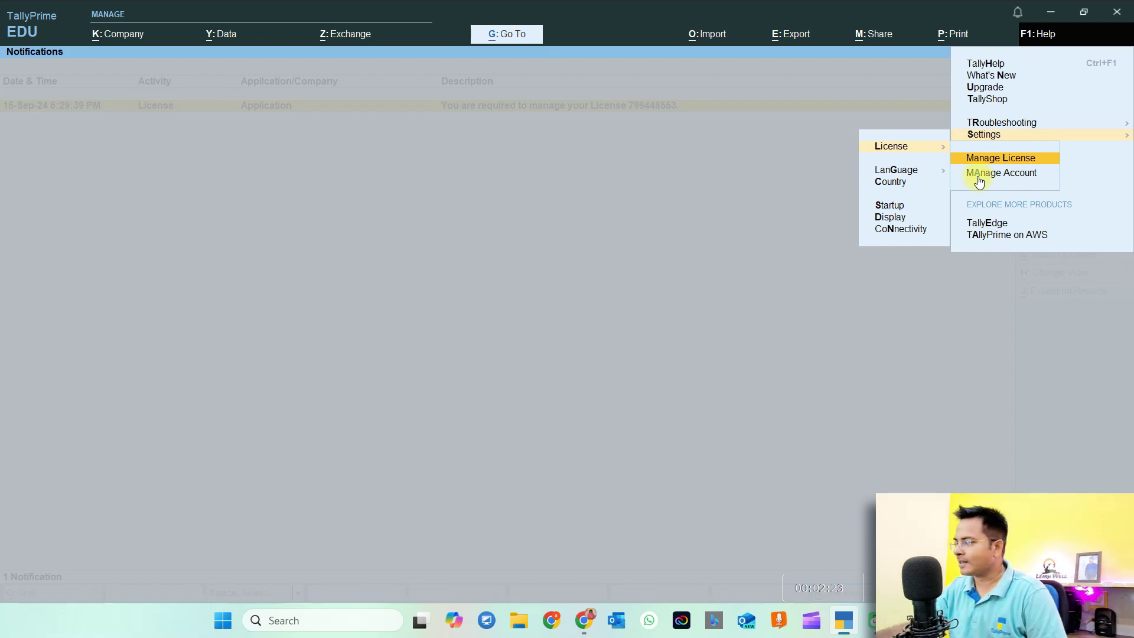
- Leave the license options and examine the list of available data entry languages
key(Escape)
click(903, 172)
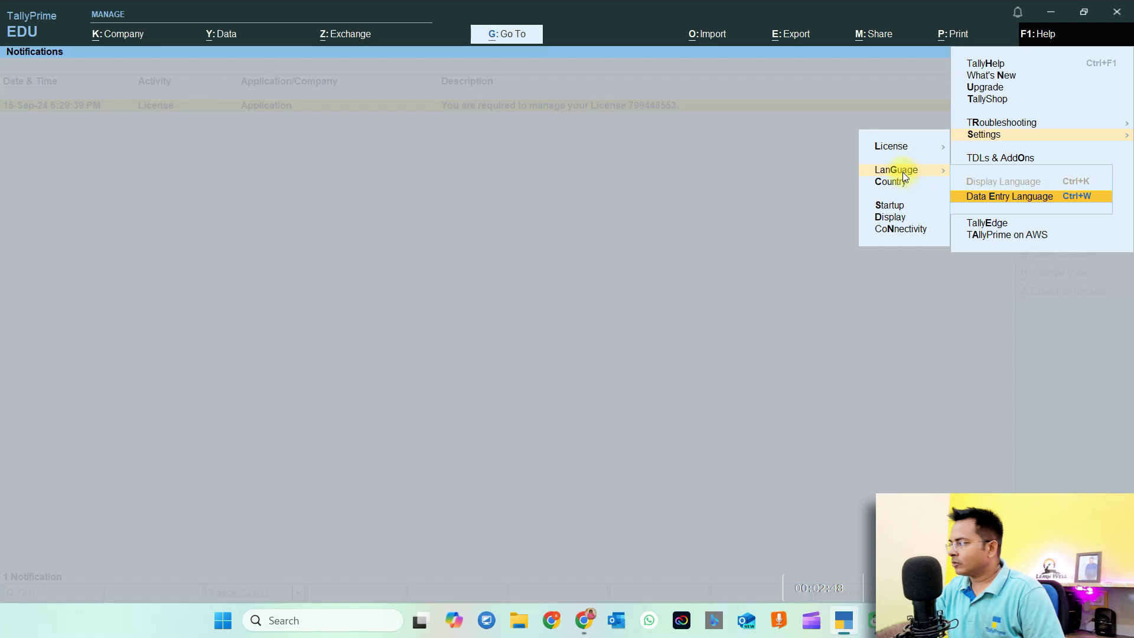
click(995, 197)
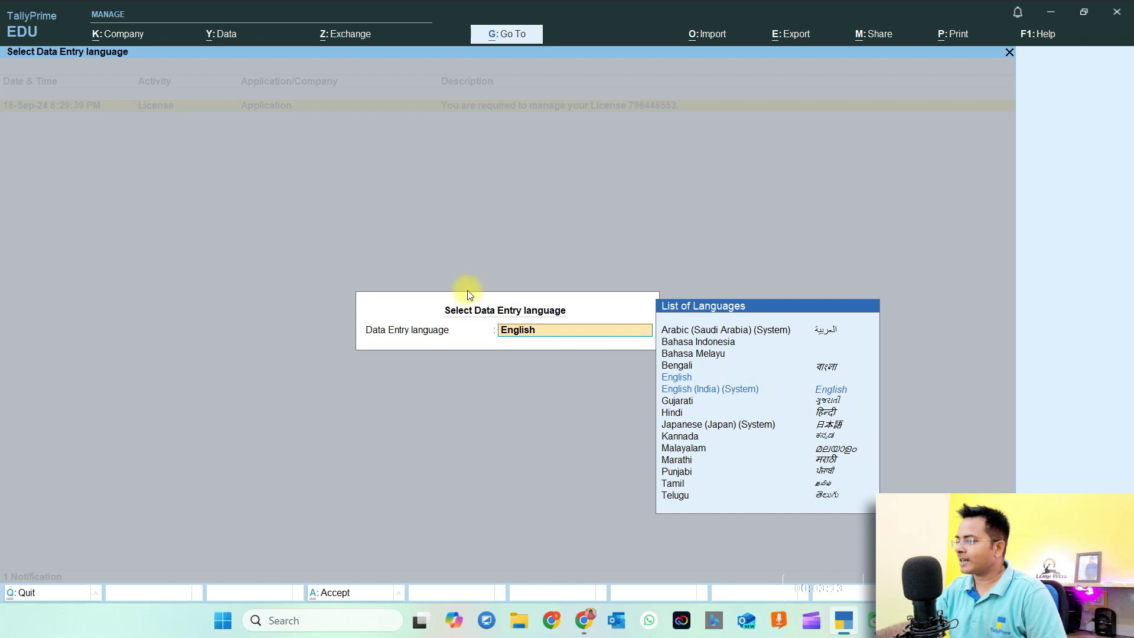
click(757, 402)
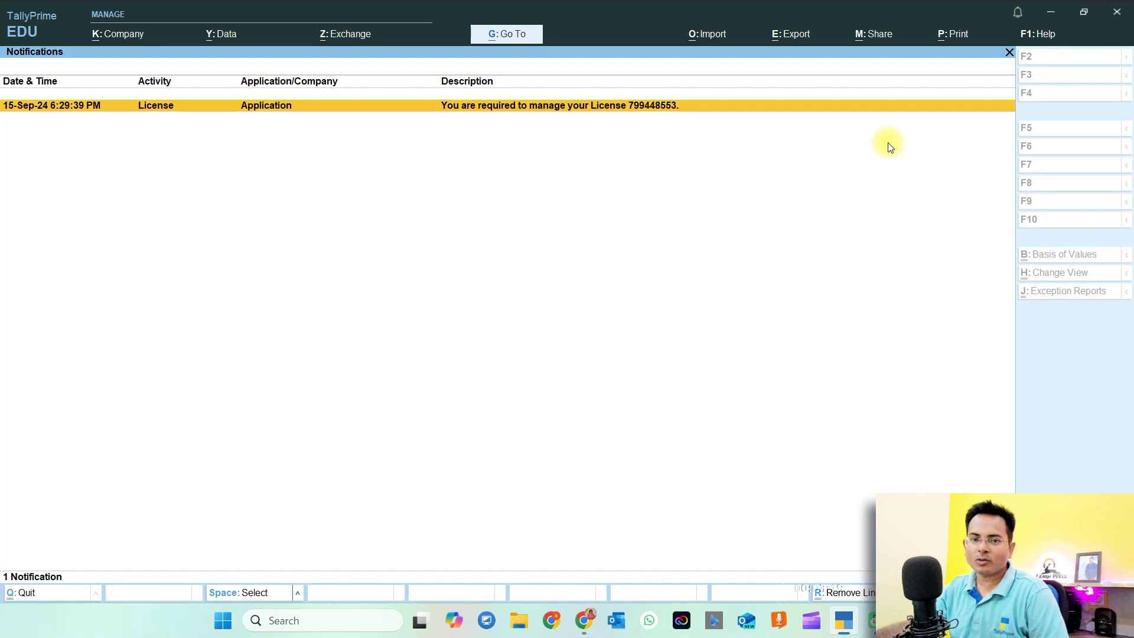
- Open the Date and Number Format configuration in the country settings and examine the mm-dd-yyyy and yyyy-mm-dd date entry formats
click(1037, 35)
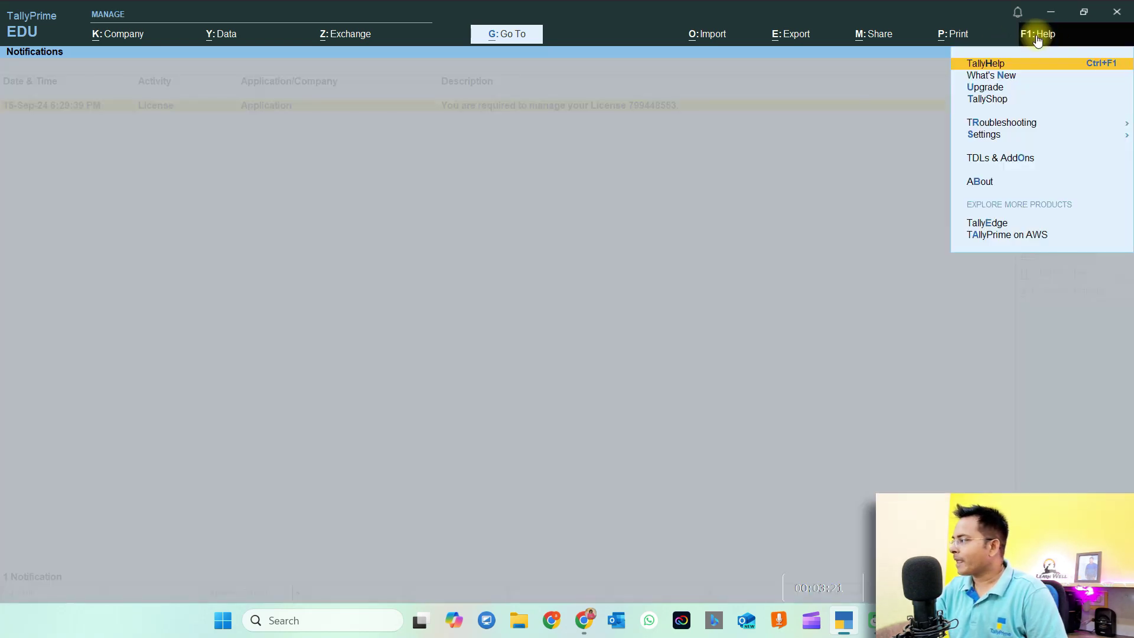
click(988, 137)
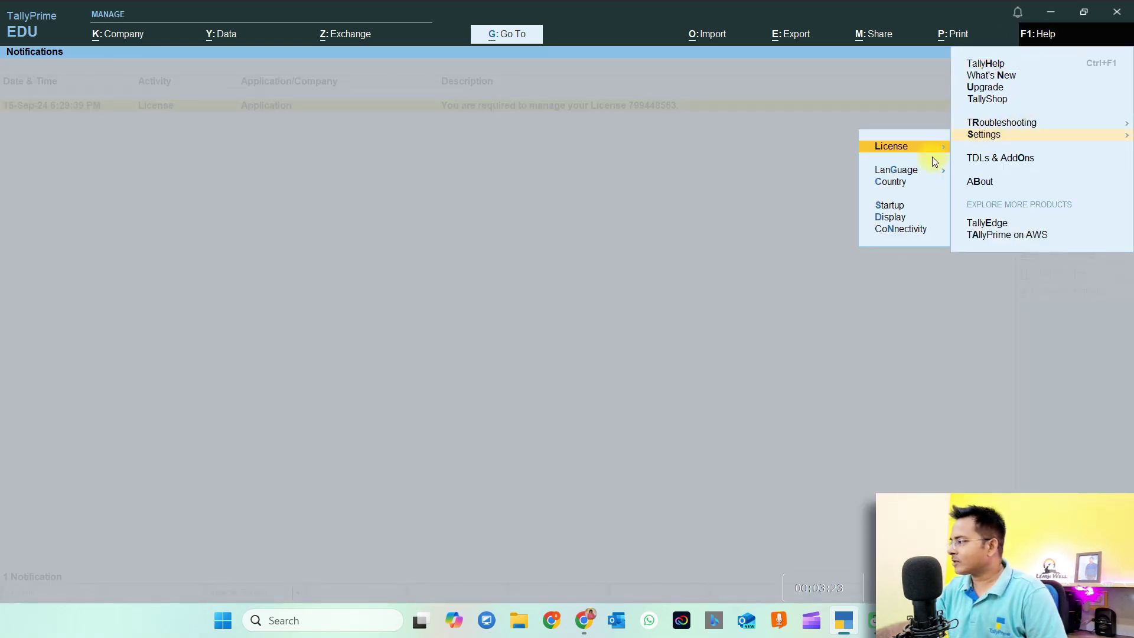
click(891, 183)
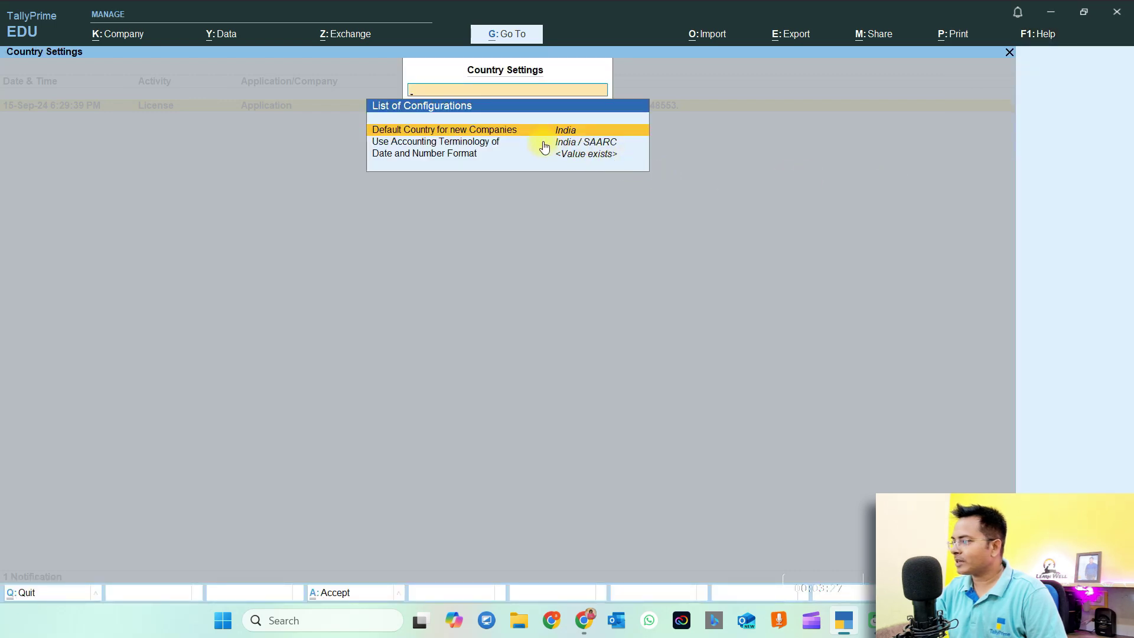
click(584, 154)
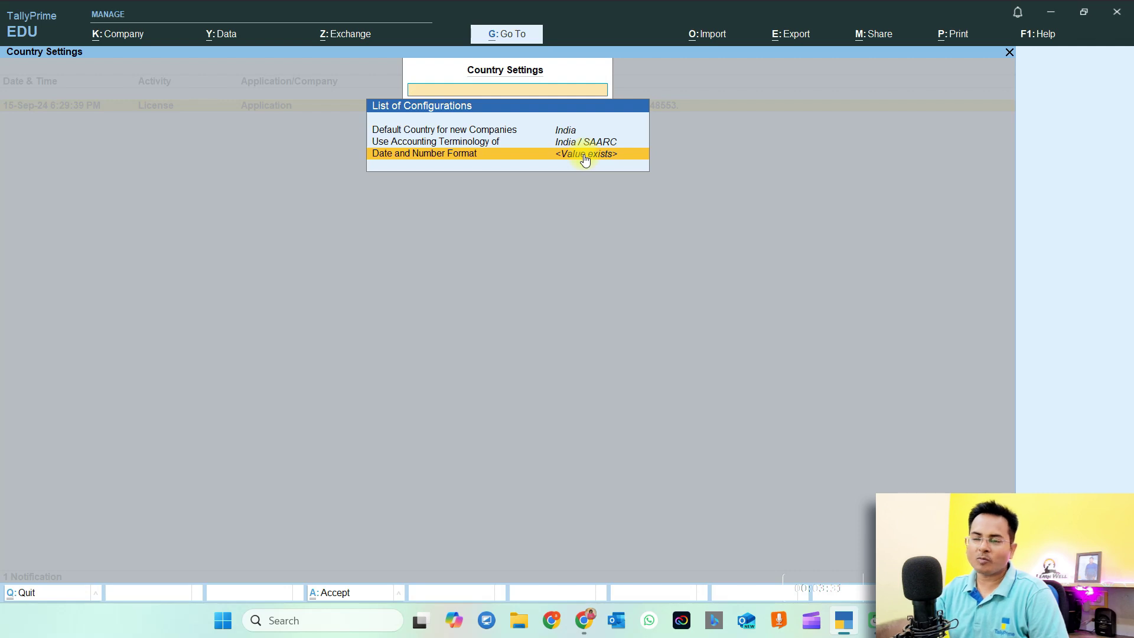
click(584, 154)
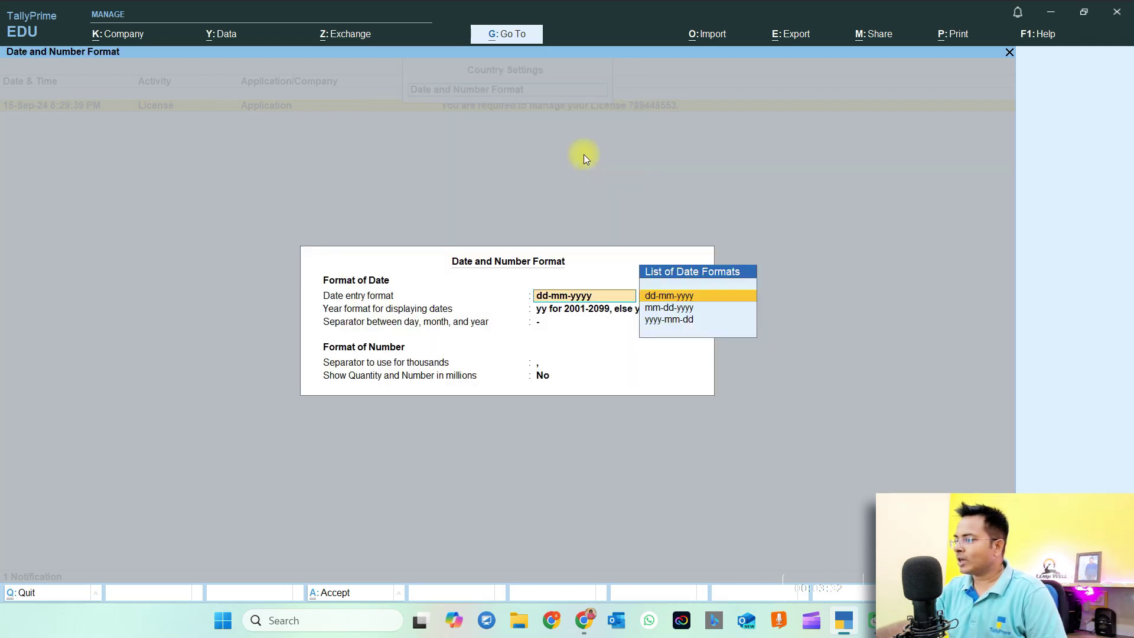
click(670, 308)
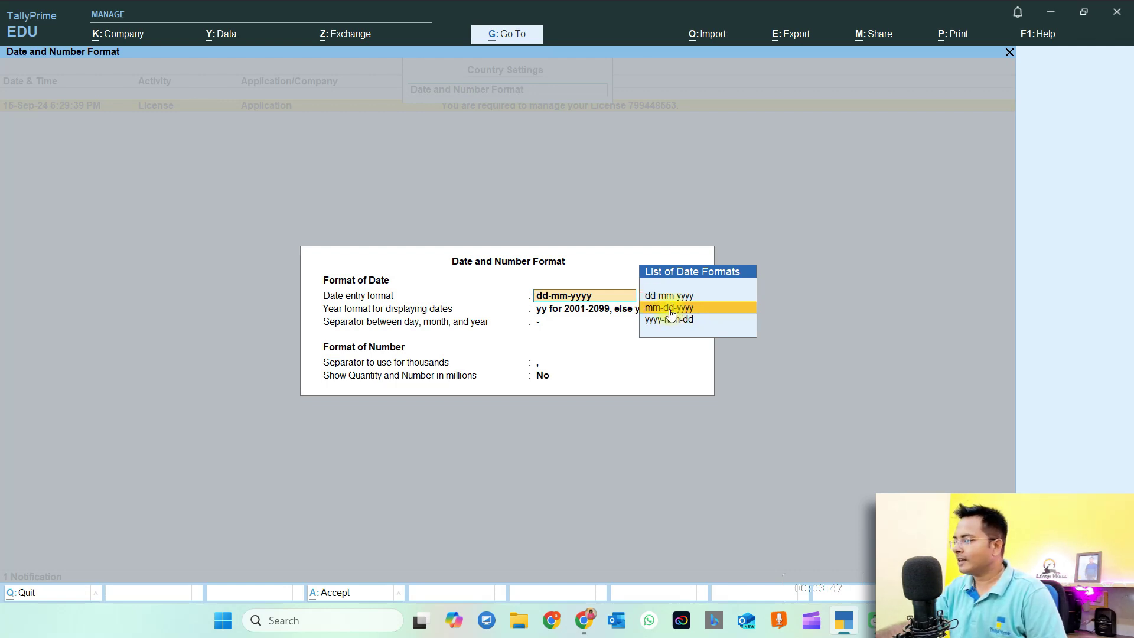
click(671, 321)
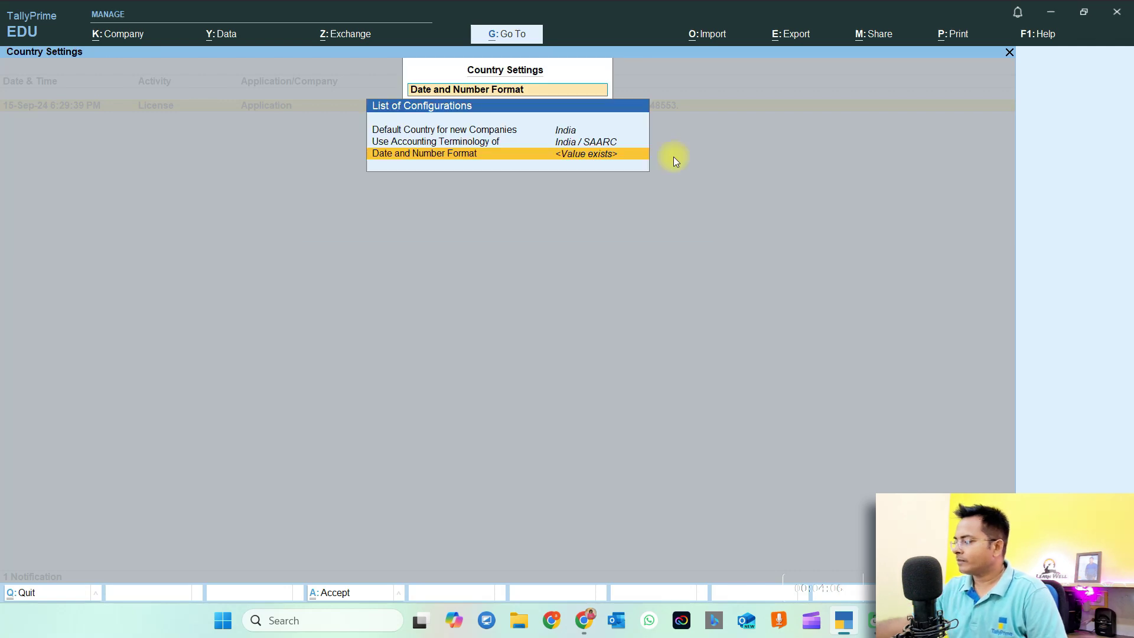
- Keep India as the default country for new companies and close the country settings
key(Up)
key(Up)
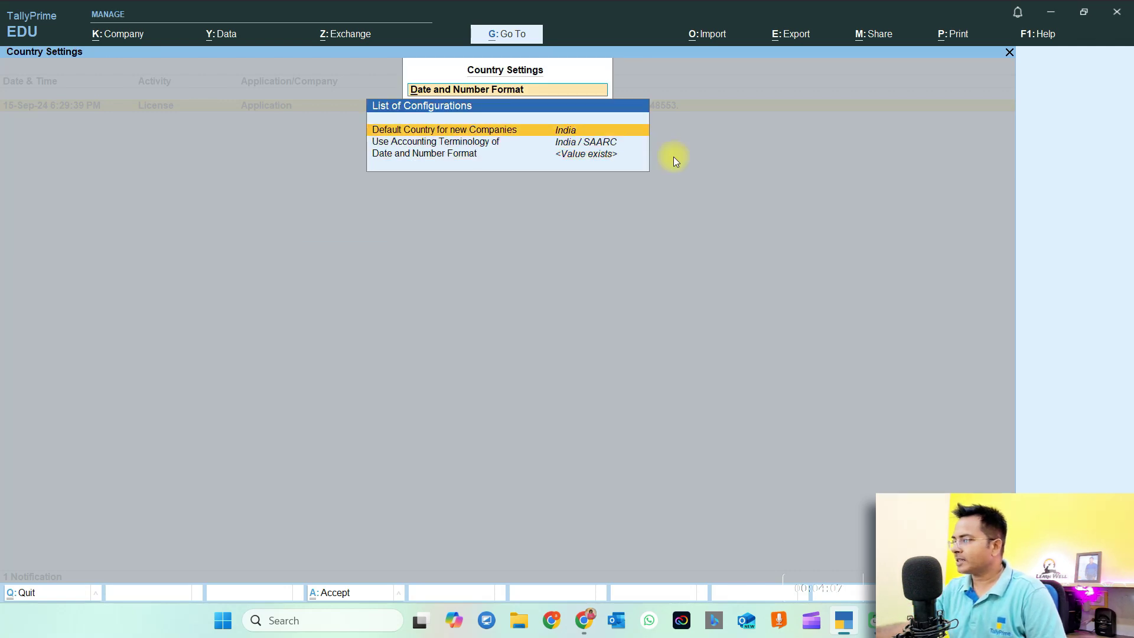
key(Return)
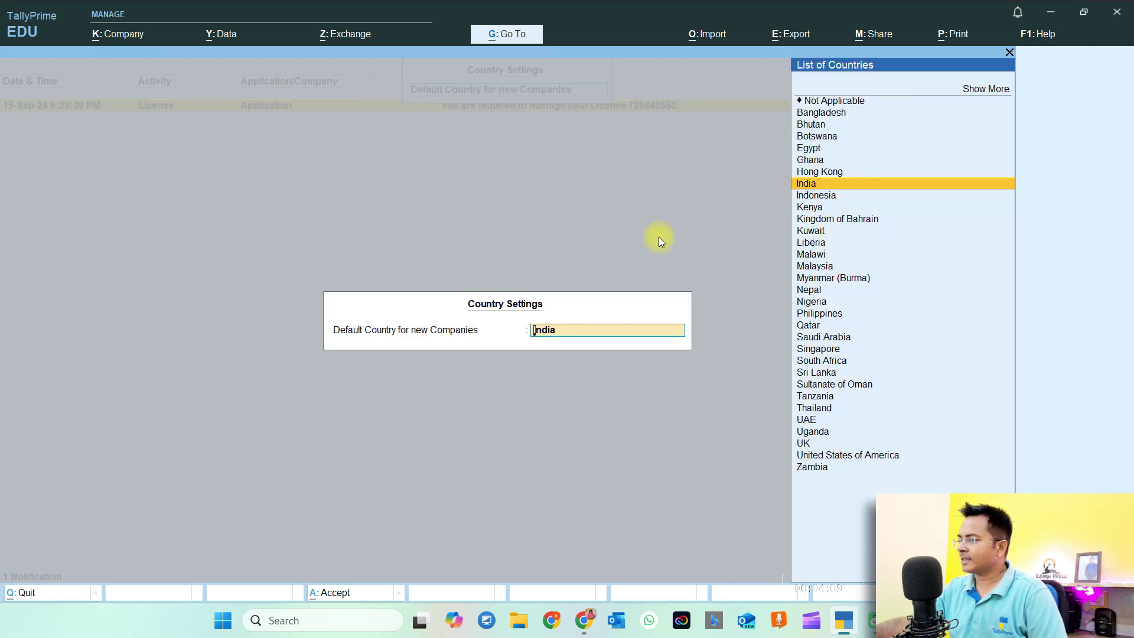
key(Return)
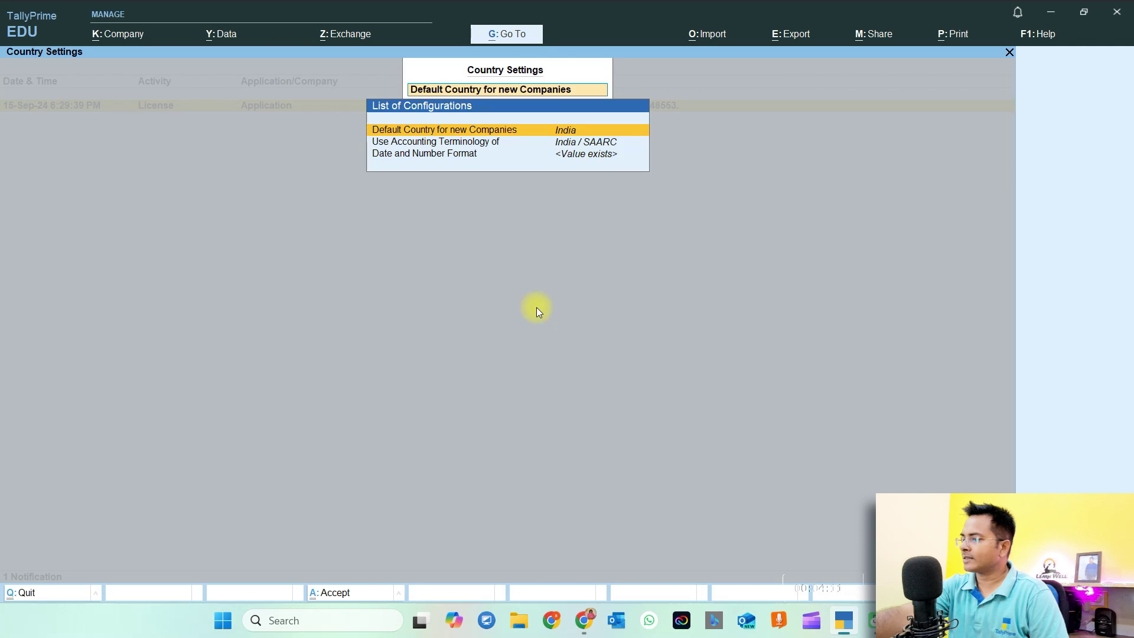
key(Escape)
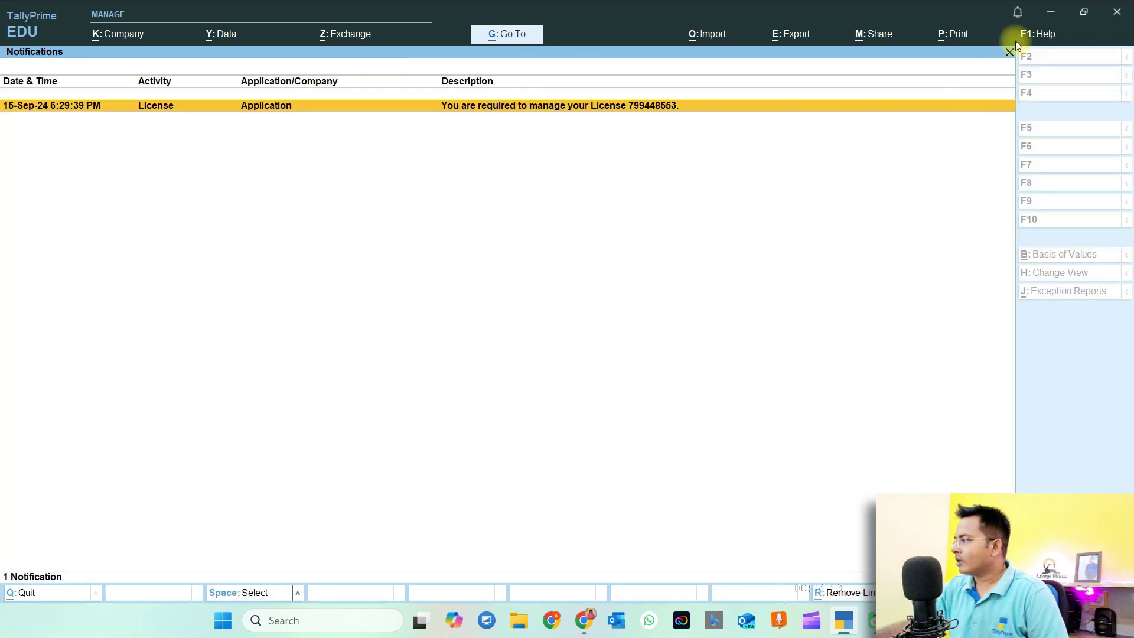
- Open the startup settings and expand the list to show all configurations
click(1034, 34)
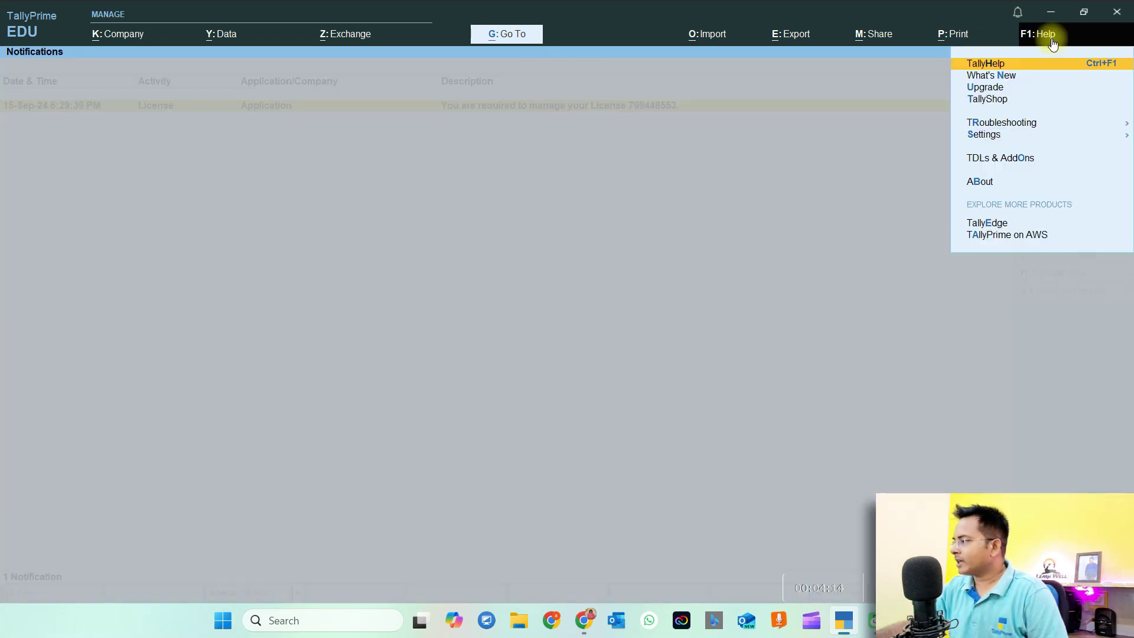
click(989, 140)
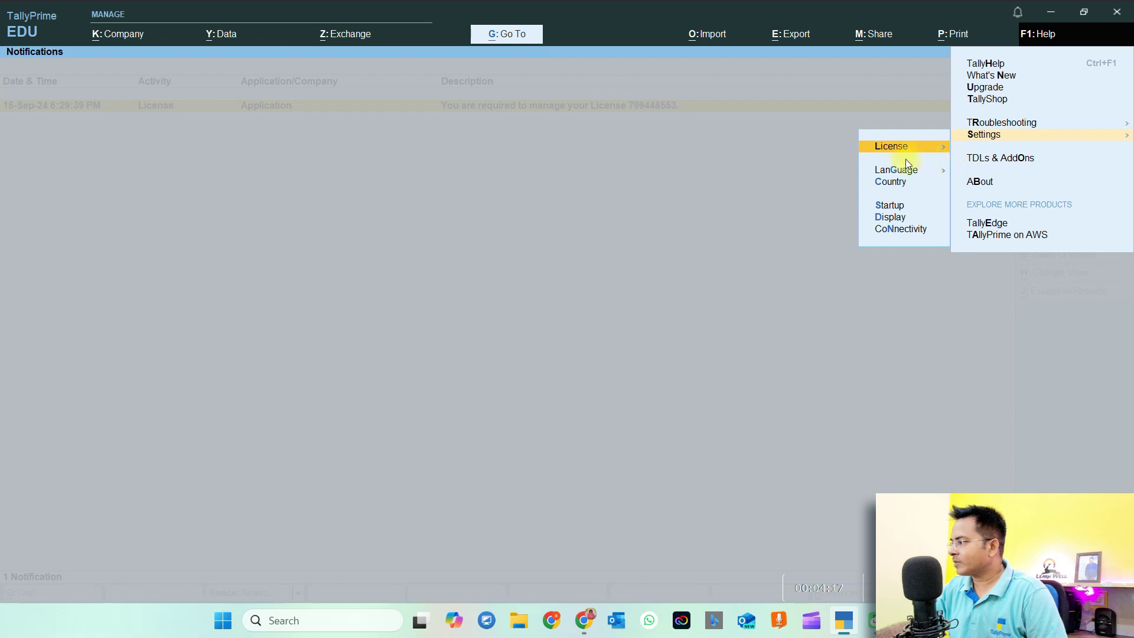
click(890, 208)
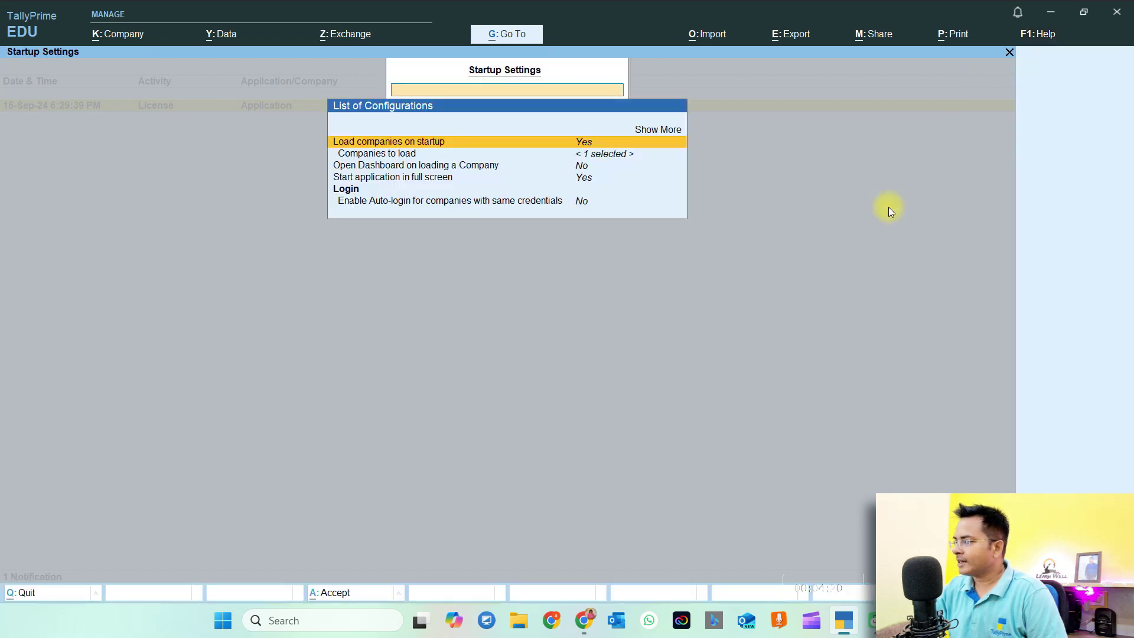
click(665, 131)
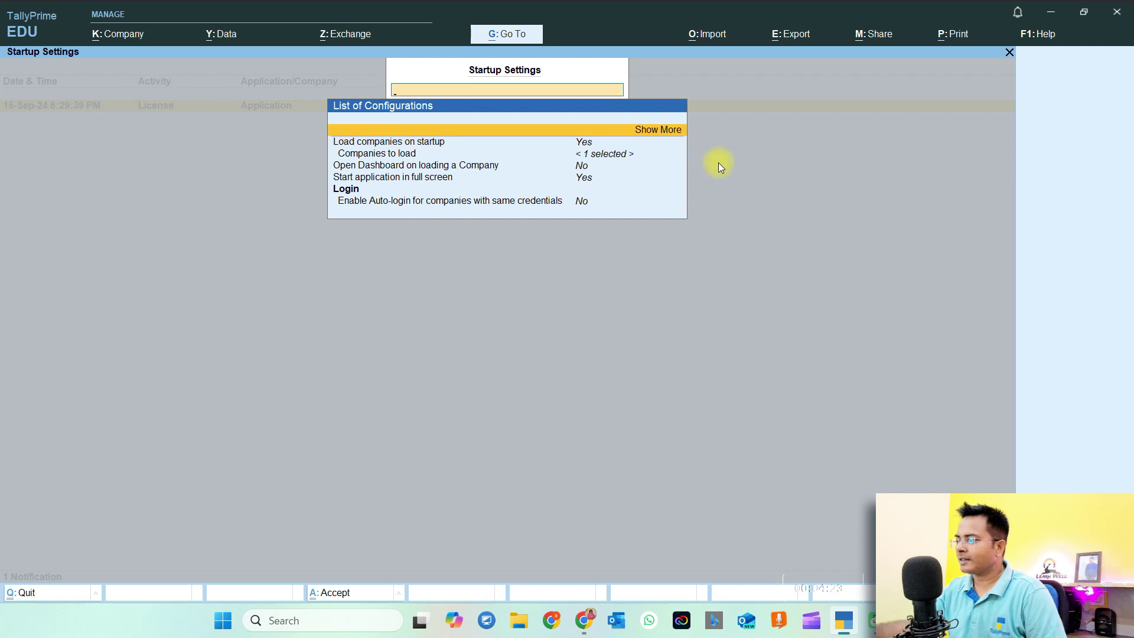
key(Return)
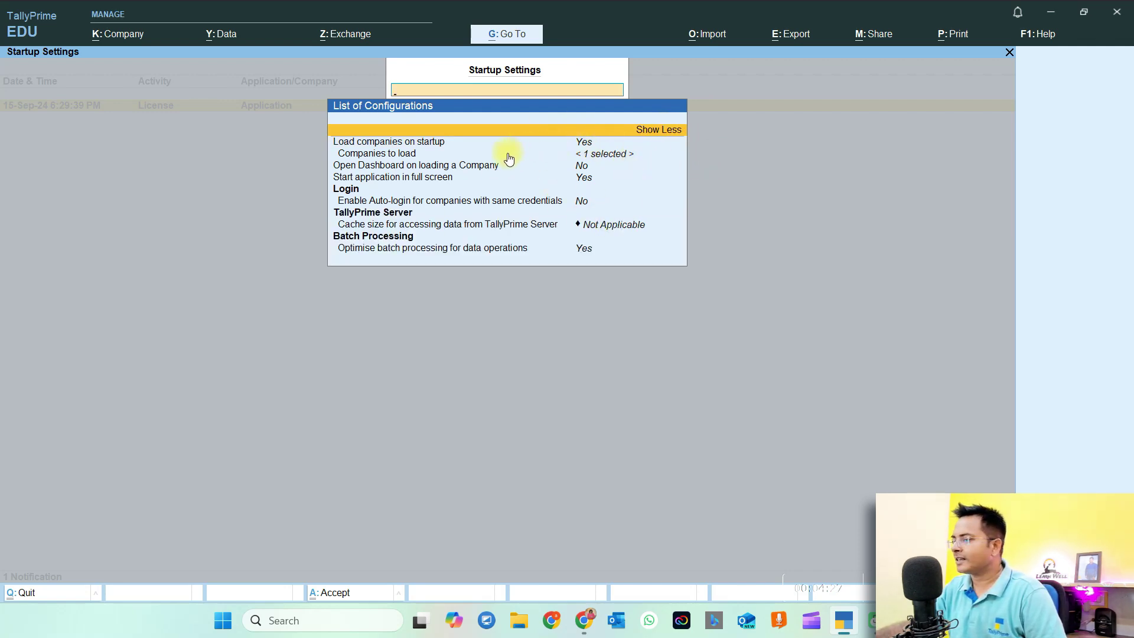
- Set loading companies on startup to No and switch it back to Yes
click(586, 143)
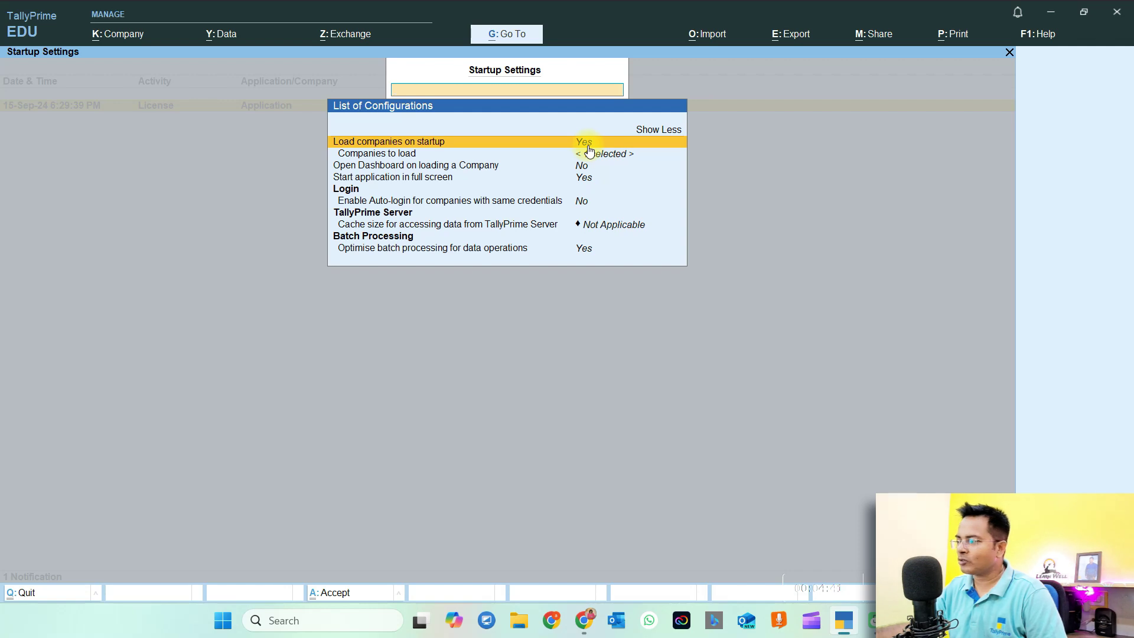
click(589, 151)
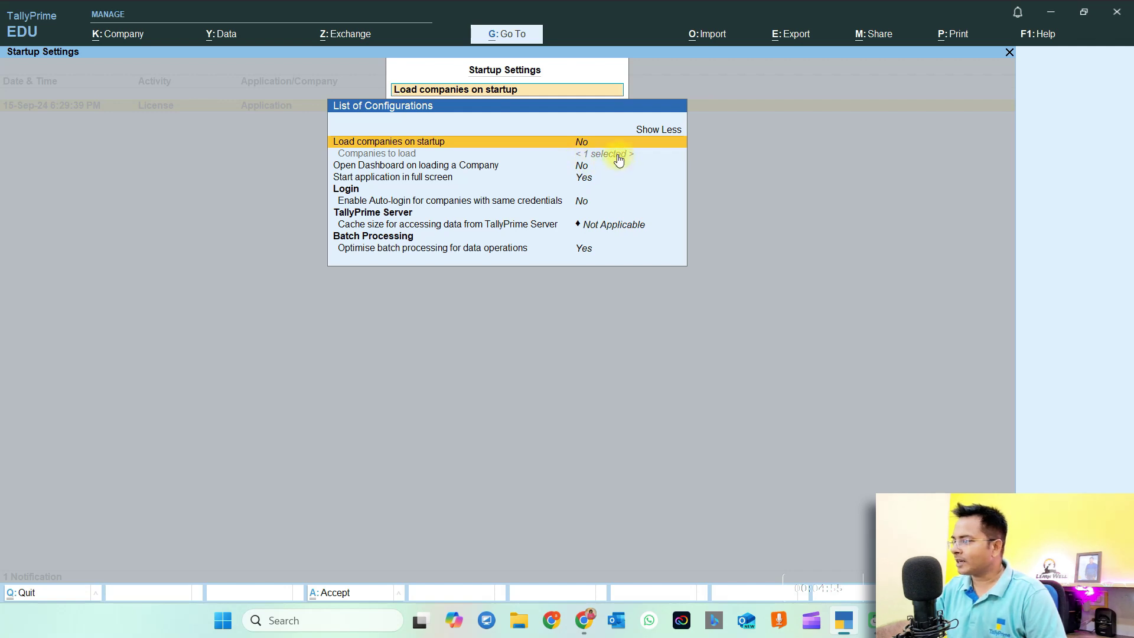
click(587, 142)
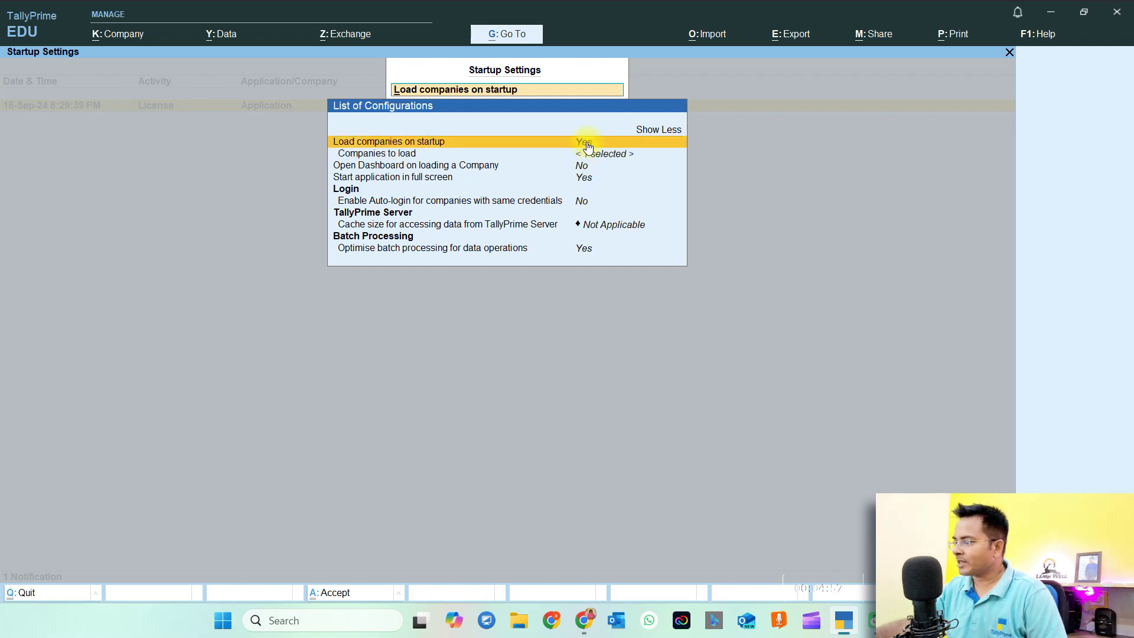
- Open the list of companies to load on startup, examine the available companies, and return to the startup settings
click(602, 157)
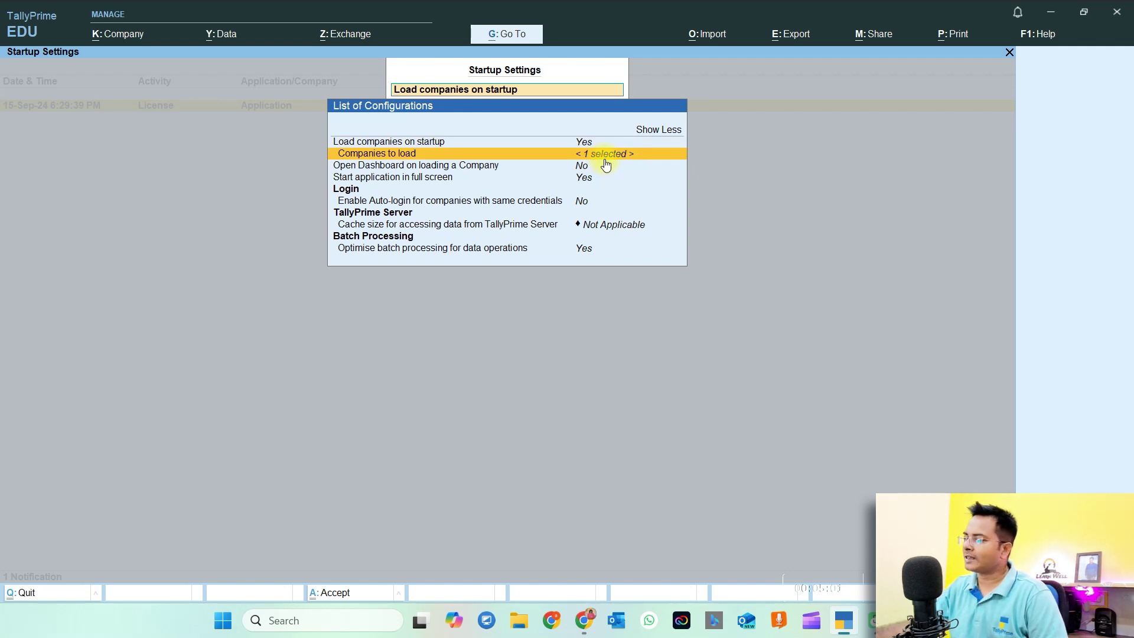
click(605, 158)
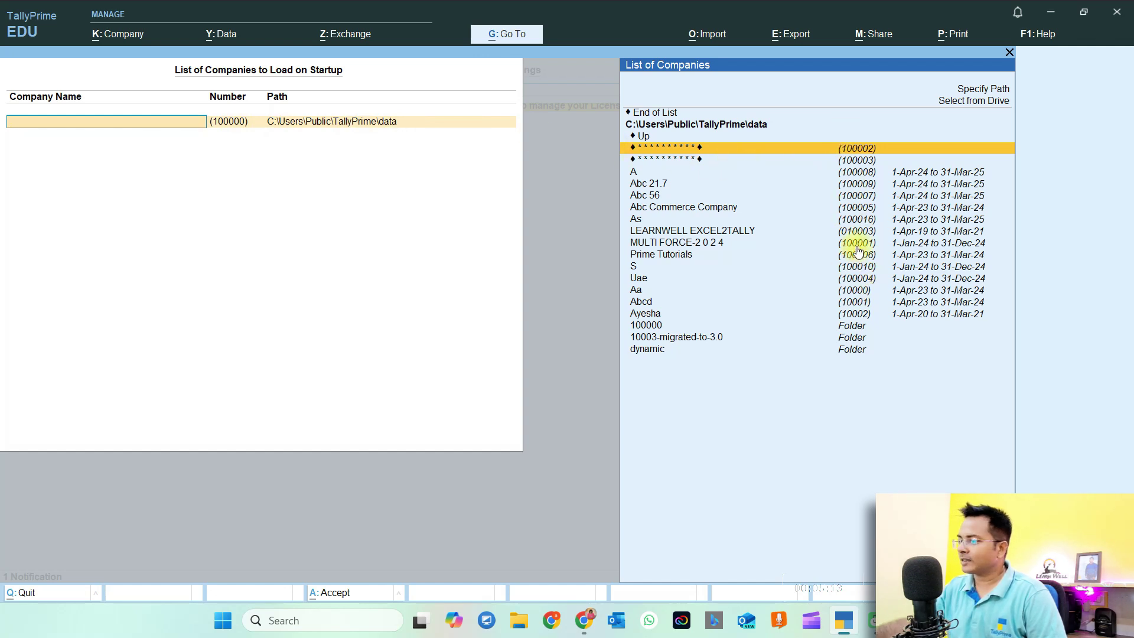
key(ctrl+a)
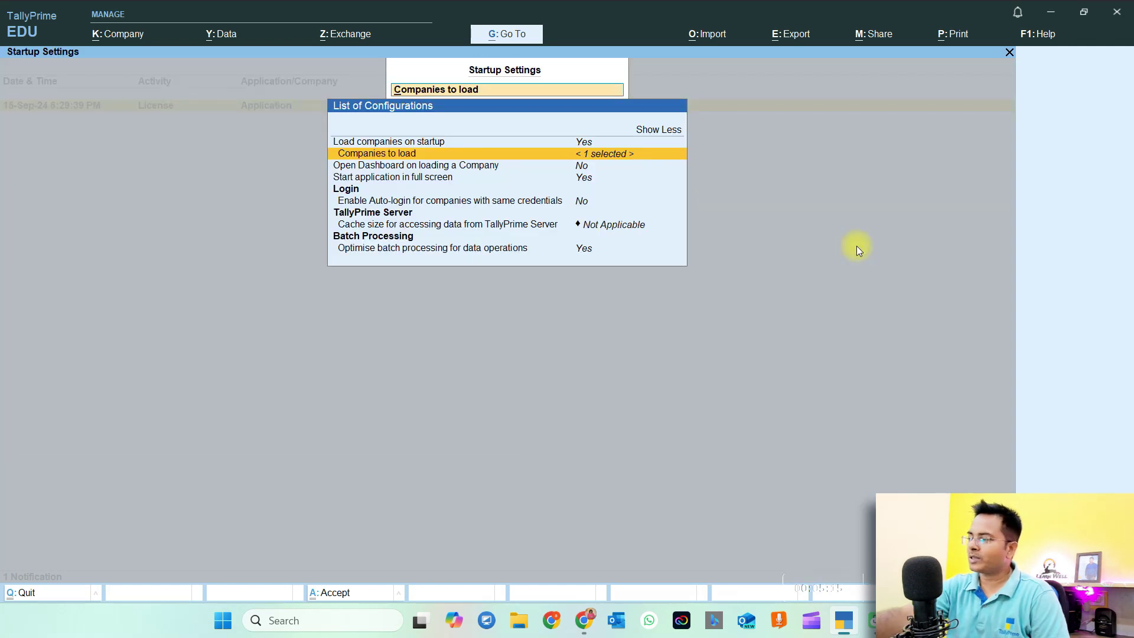
click(620, 156)
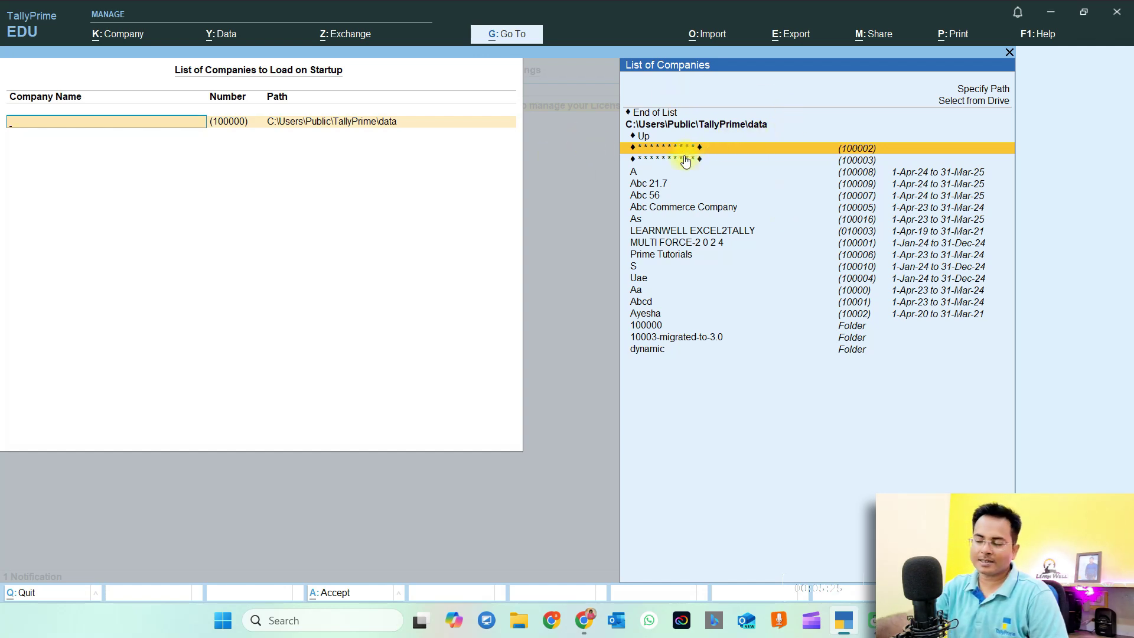
key(ctrl+a)
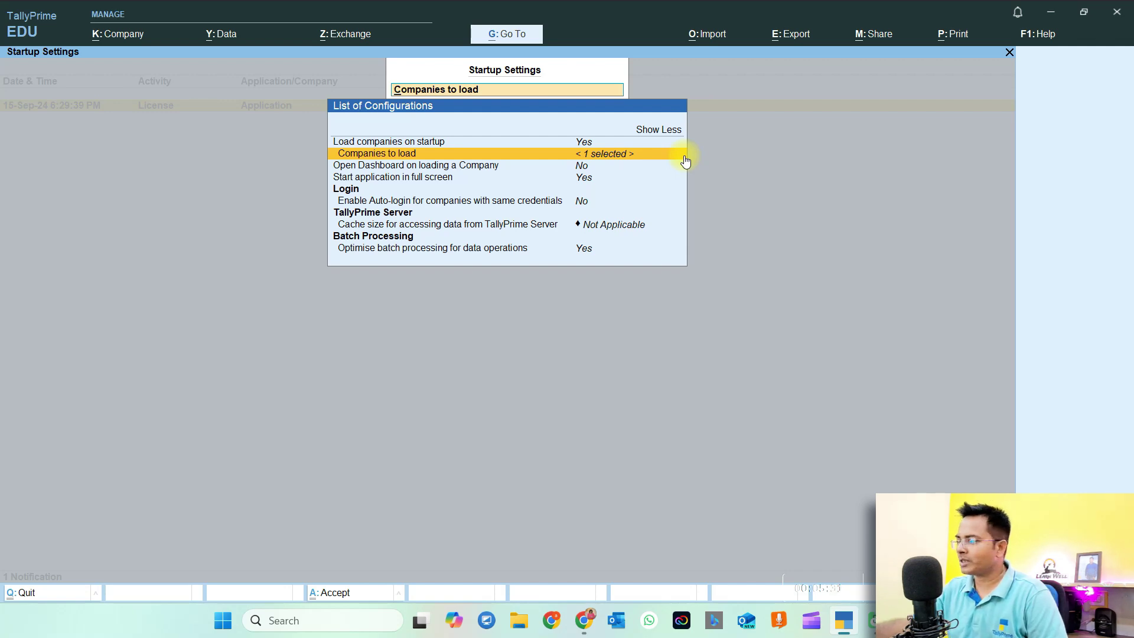
- Set opening the Dashboard on loading a company to Yes and switch it back to No
key(Down)
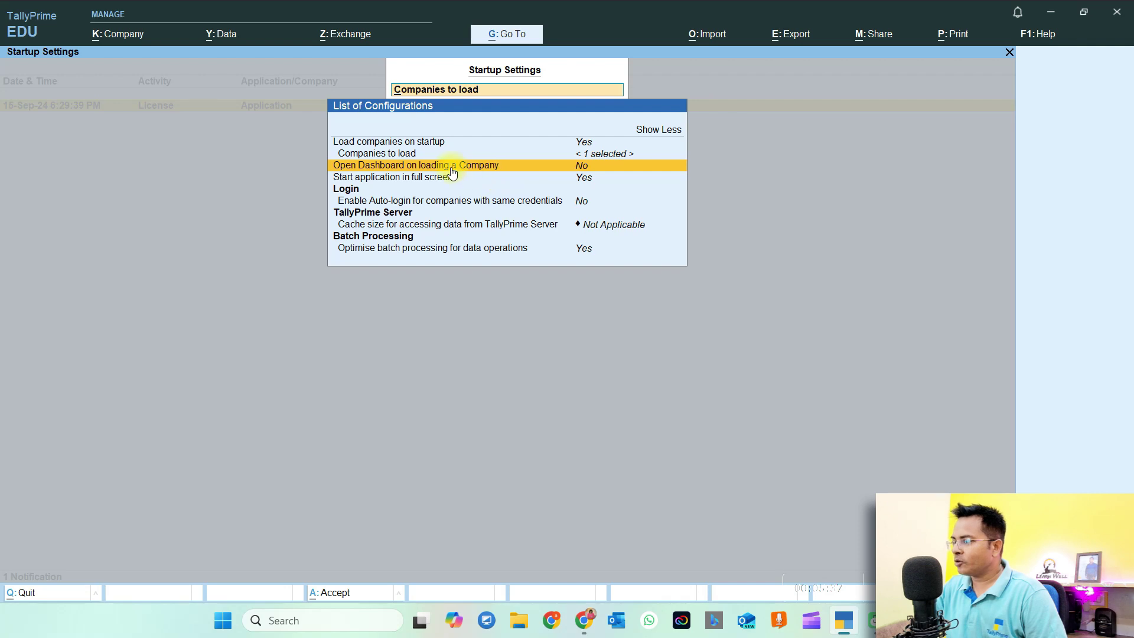
click(578, 170)
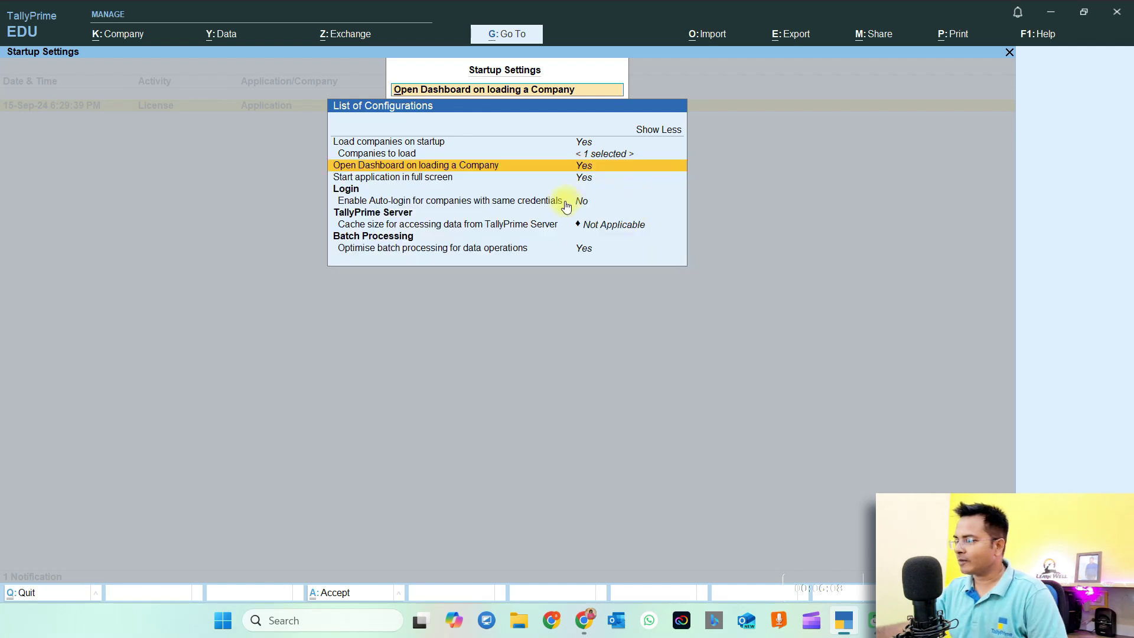
click(583, 166)
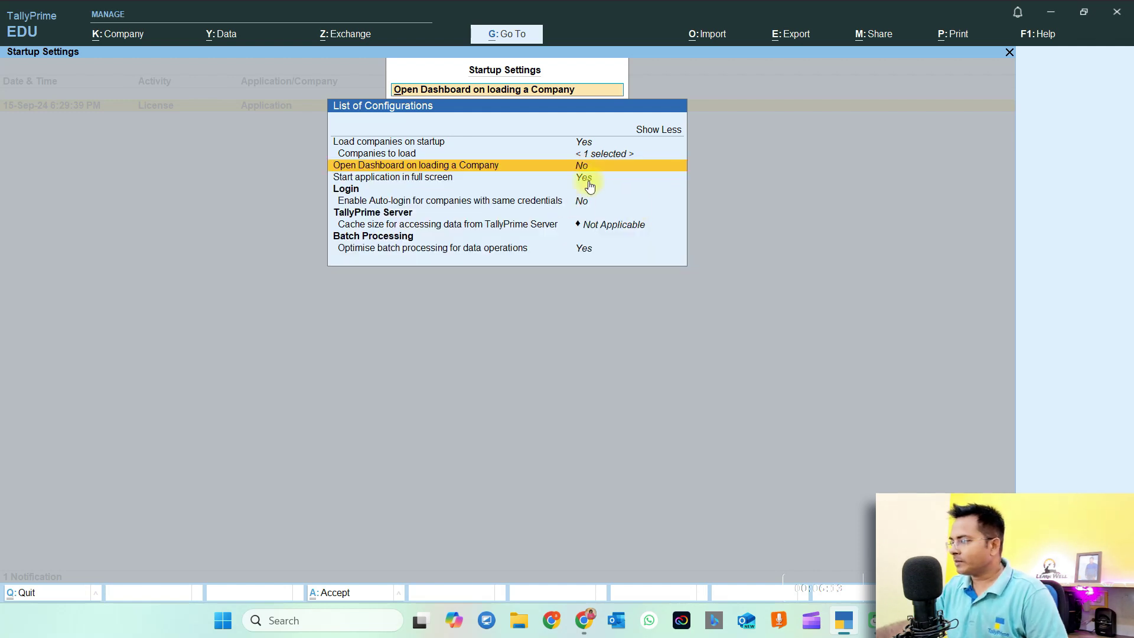
- Set starting in full screen to No and back to Yes, and auto-login for companies with same credentials to Yes and back to No
click(582, 179)
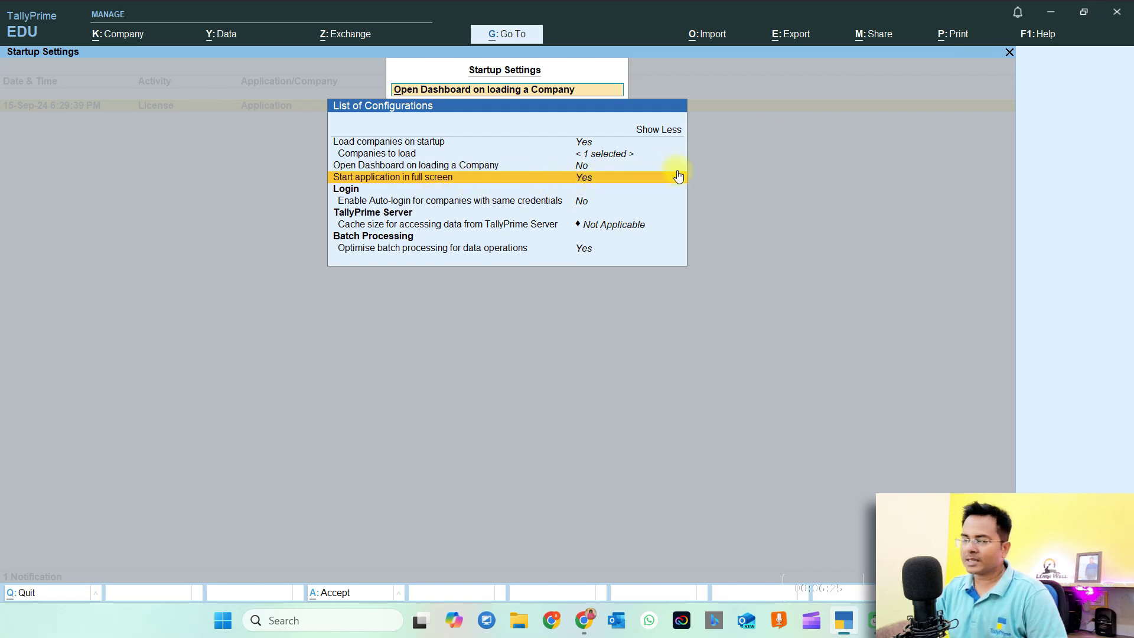
click(588, 184)
click(587, 186)
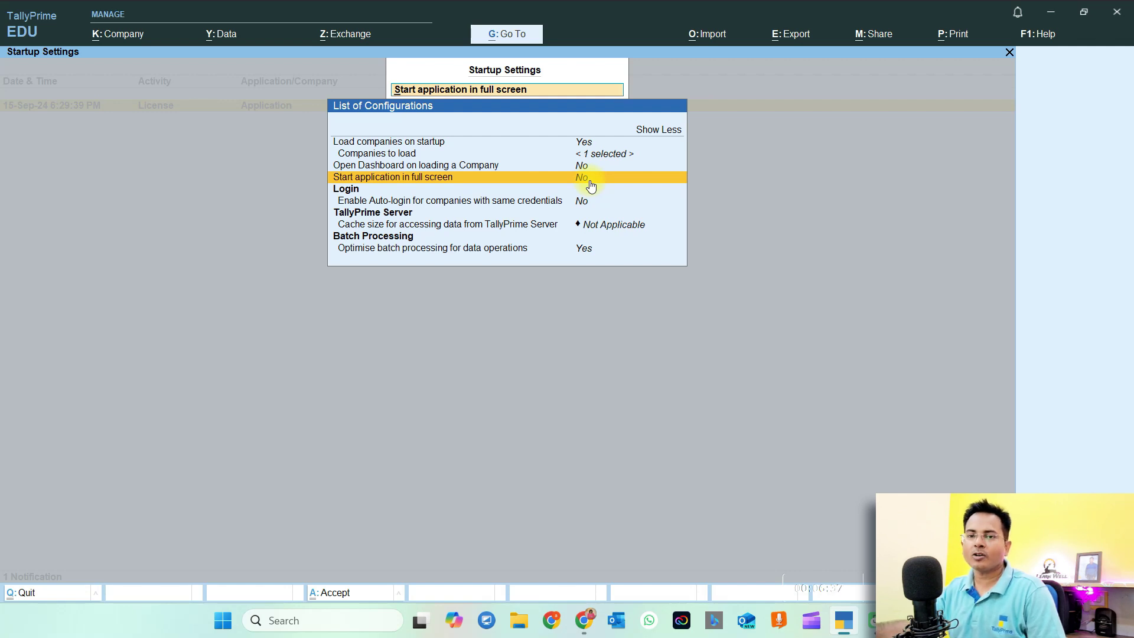
click(591, 184)
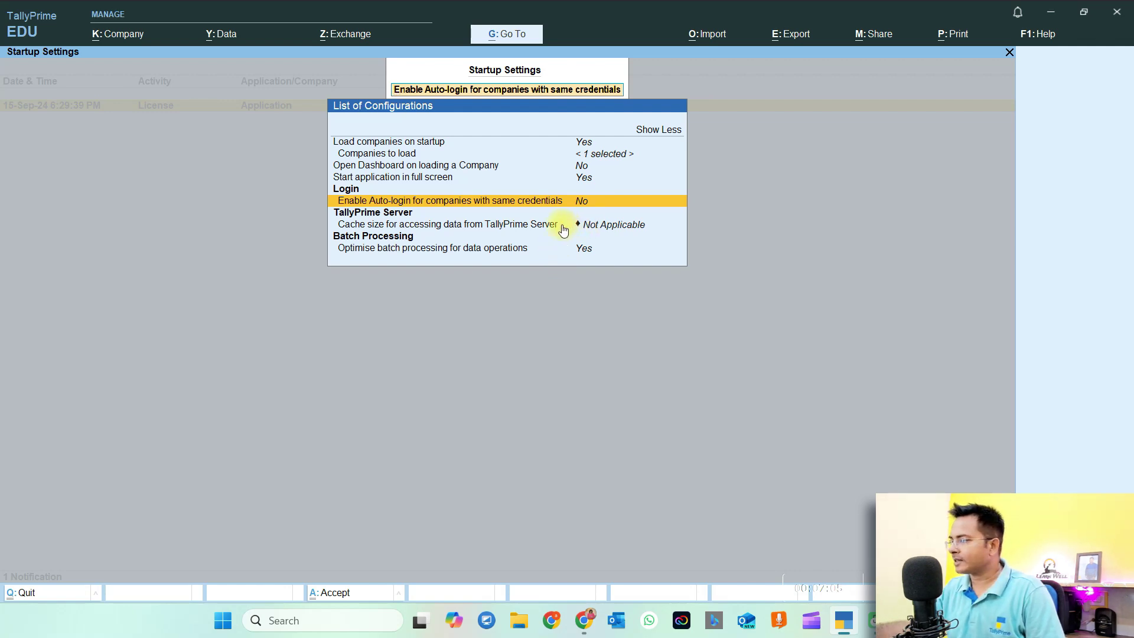
key(y)
key(n)
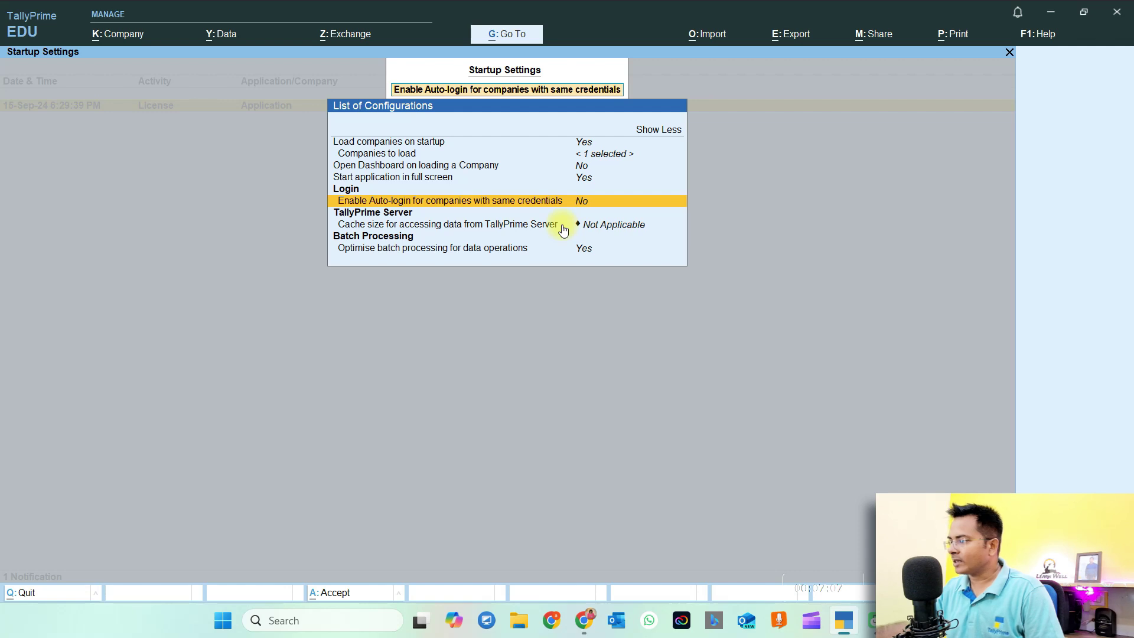
- Open the cache size configuration for accessing TallyPrime Server data, examine the available sizes, and leave it without changes
click(550, 228)
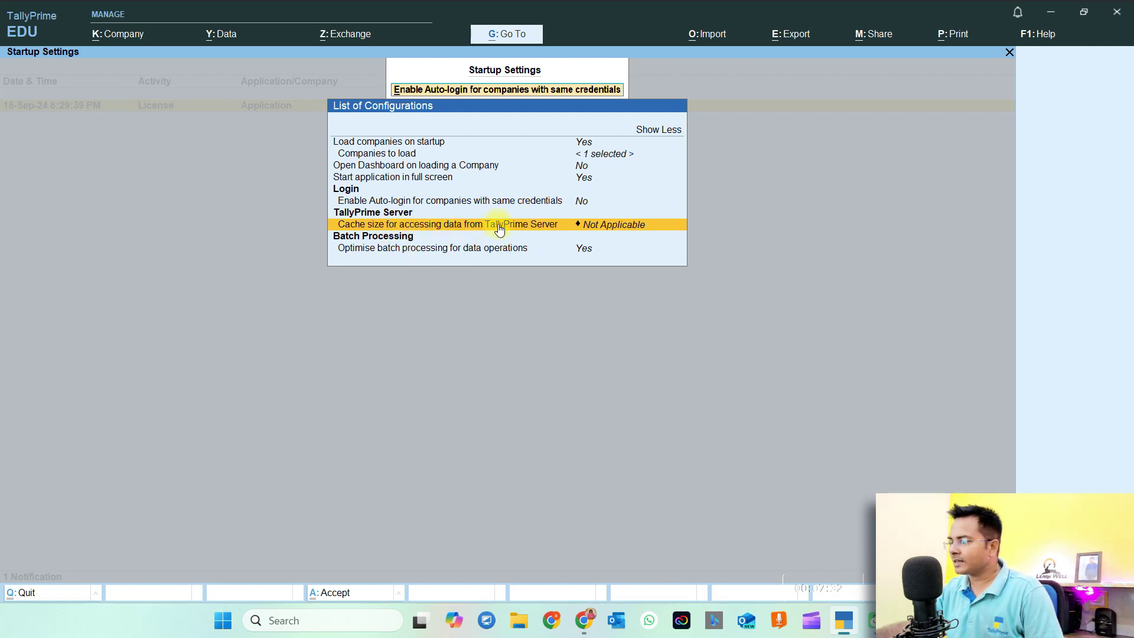
click(630, 223)
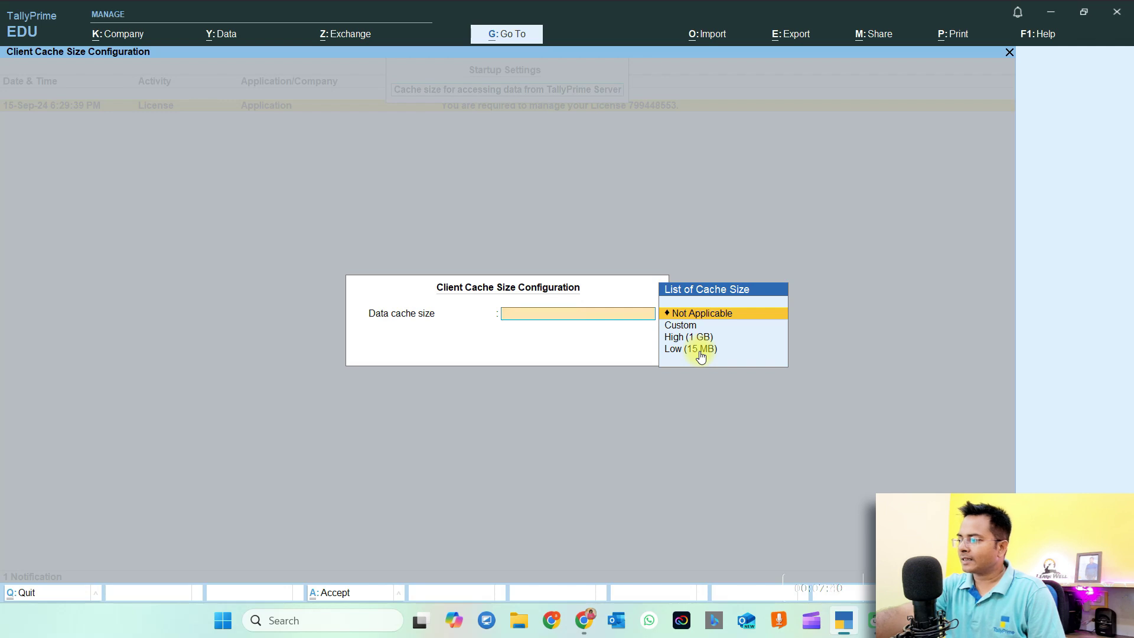
key(Escape)
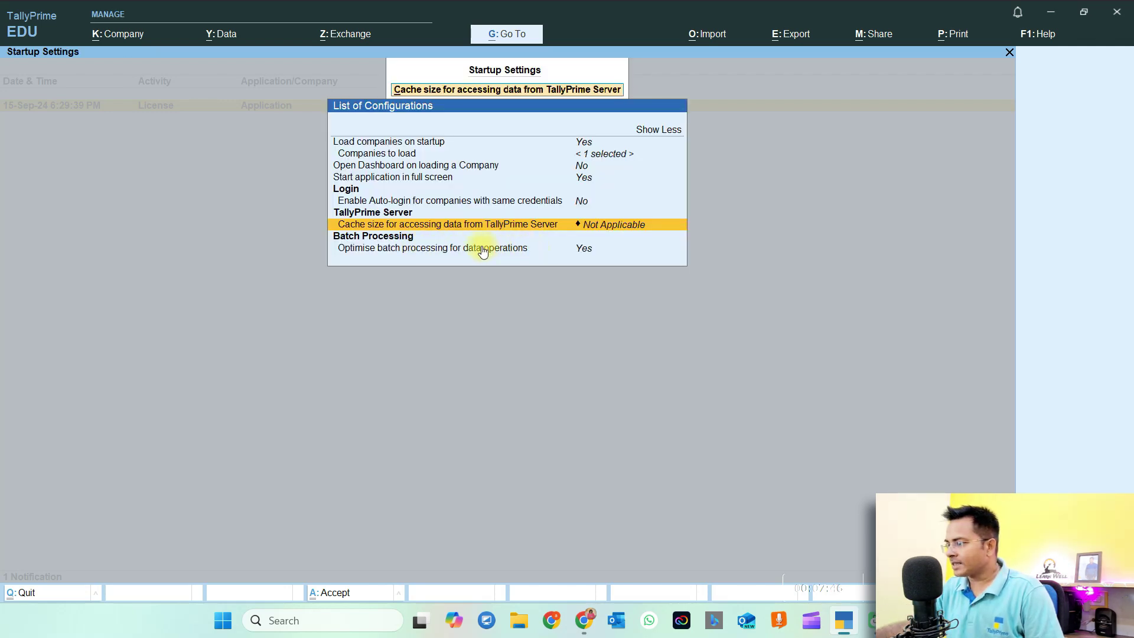
- Set optimising batch processing for data operations to No, switch it back to Yes, and close the startup settings
click(455, 248)
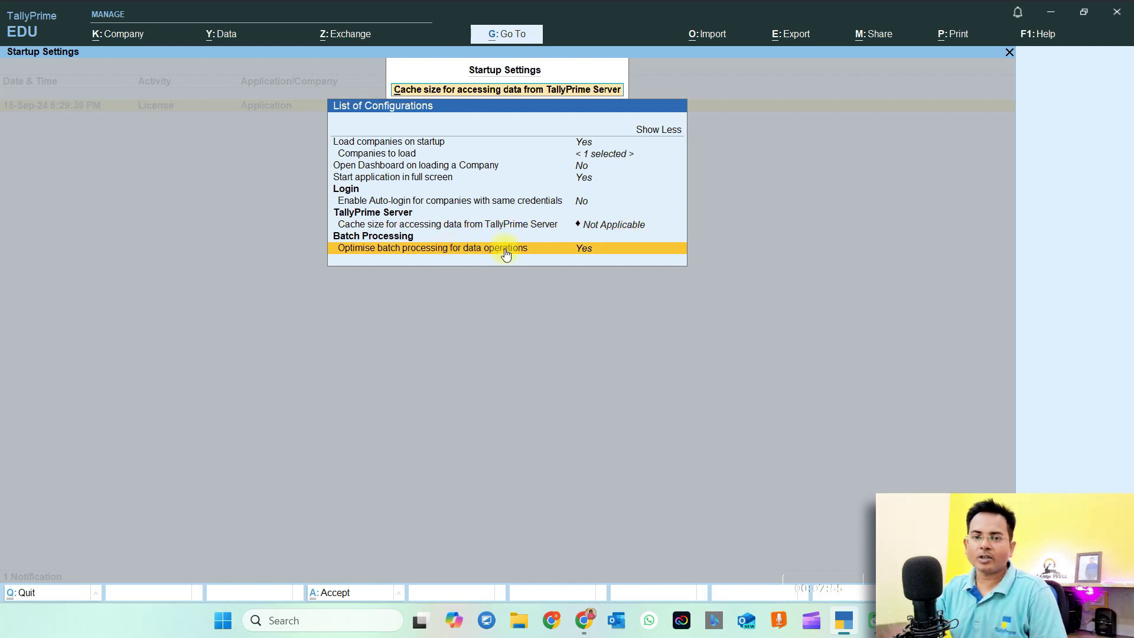
click(506, 254)
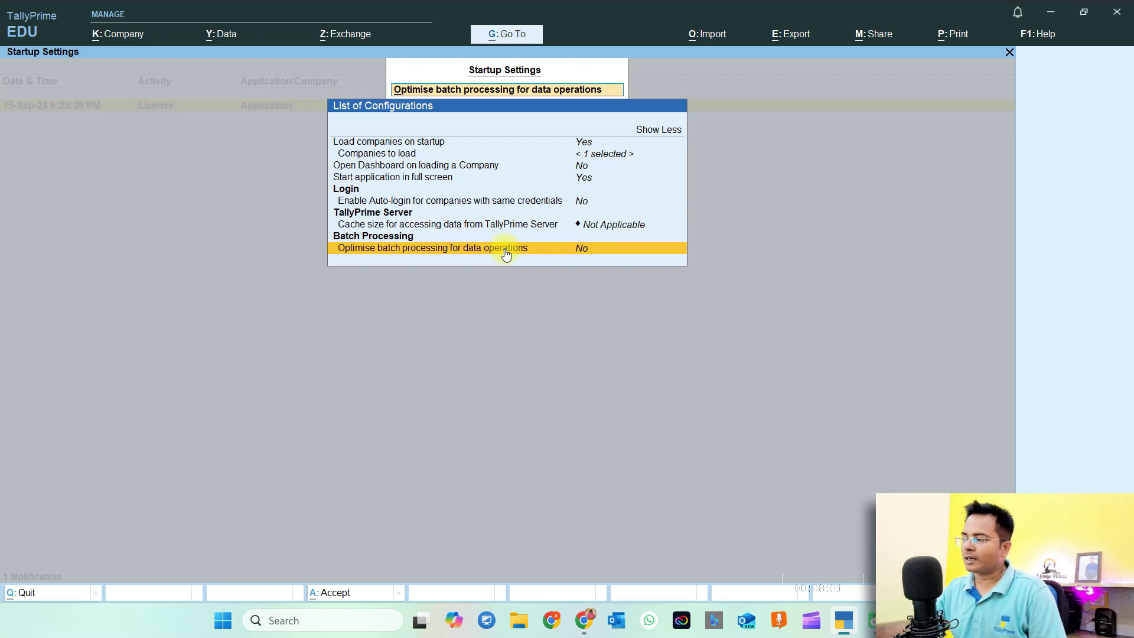
click(506, 254)
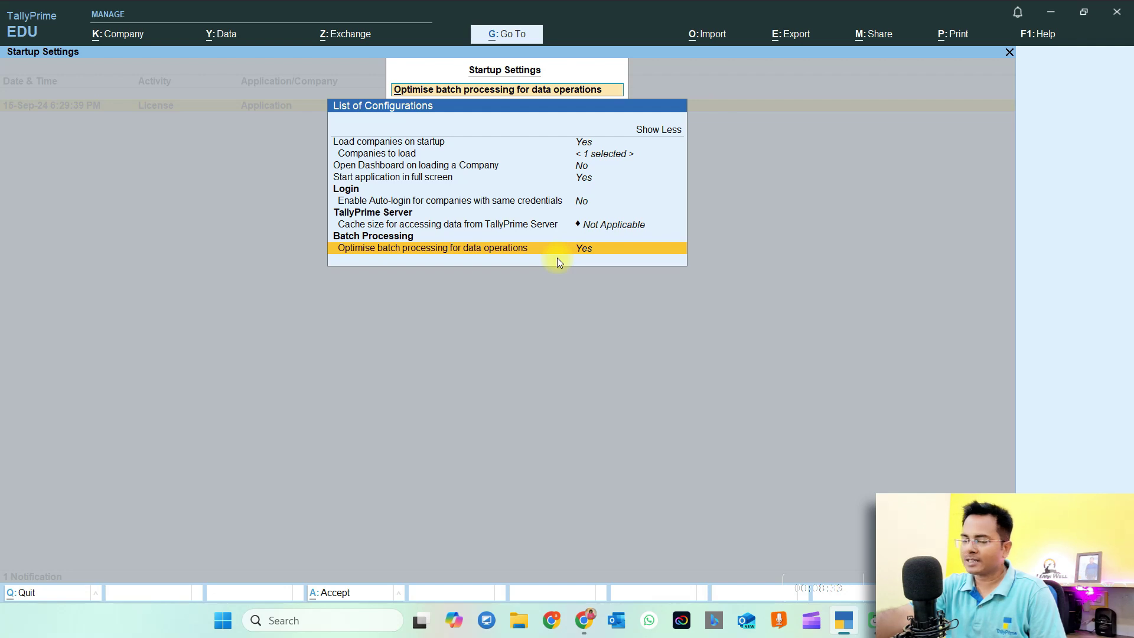
key(Escape)
key(Escape)
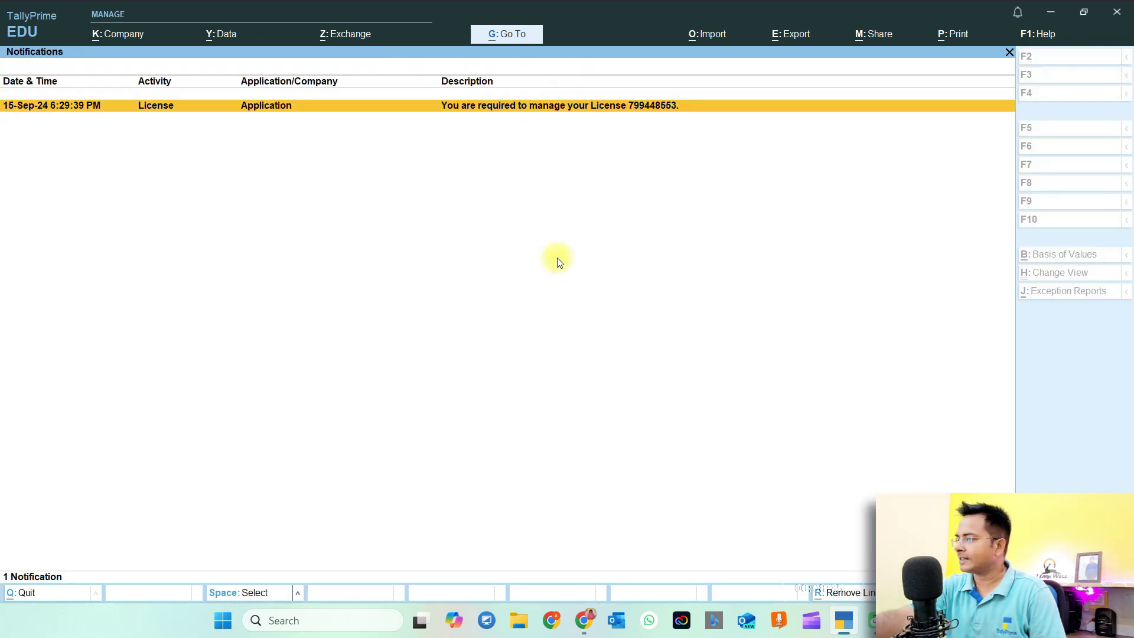
- Open the display settings and expand the list to show all configurations
click(1034, 36)
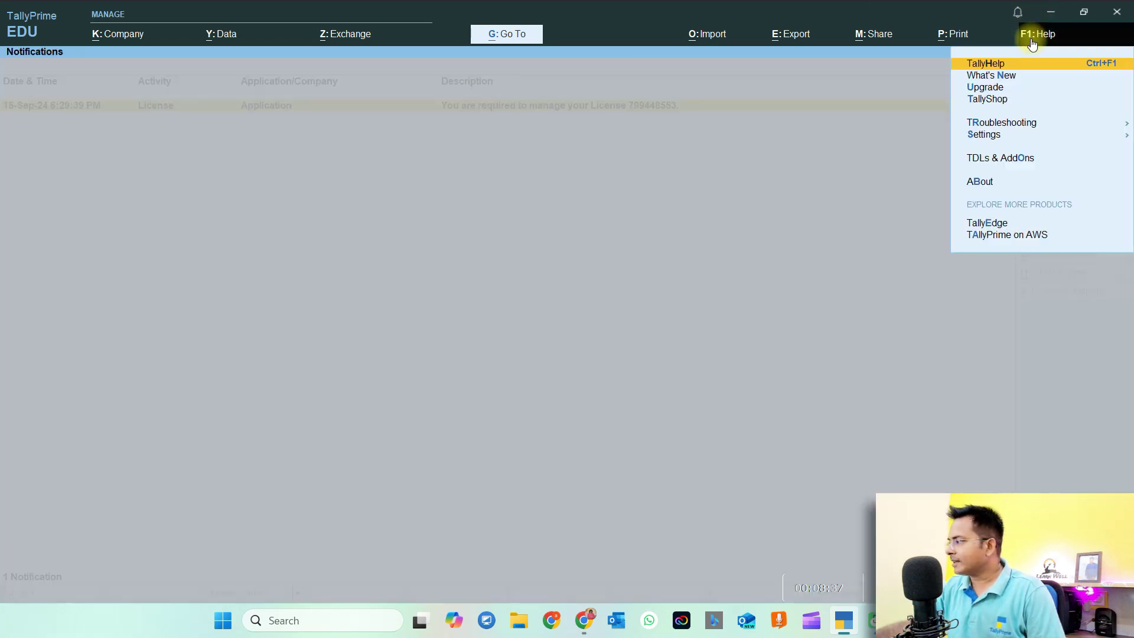
click(984, 136)
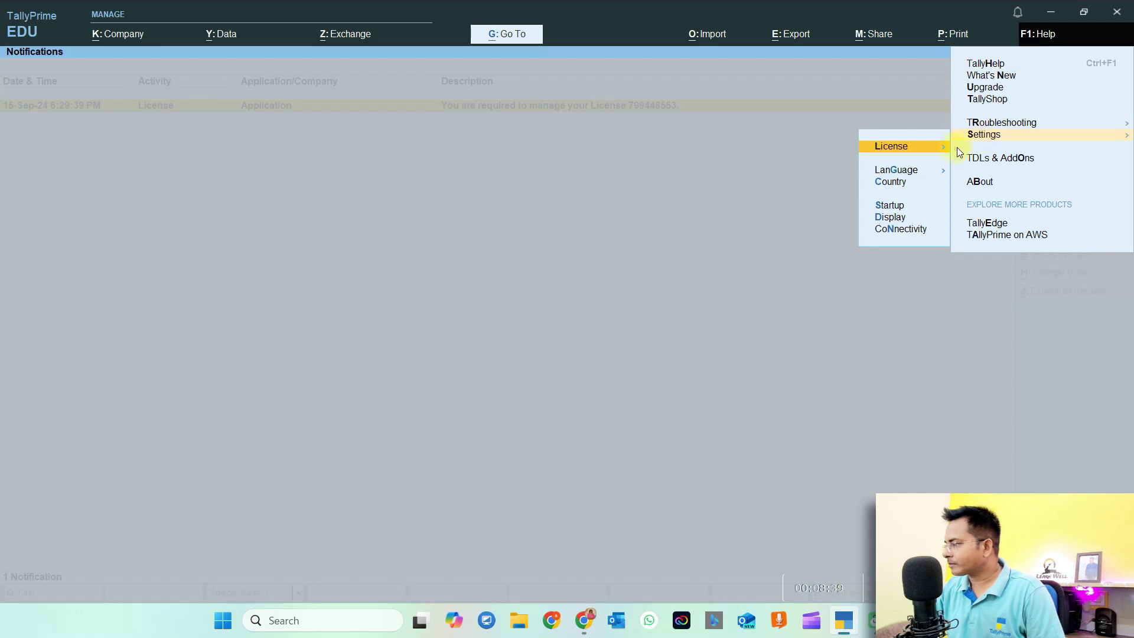
click(897, 219)
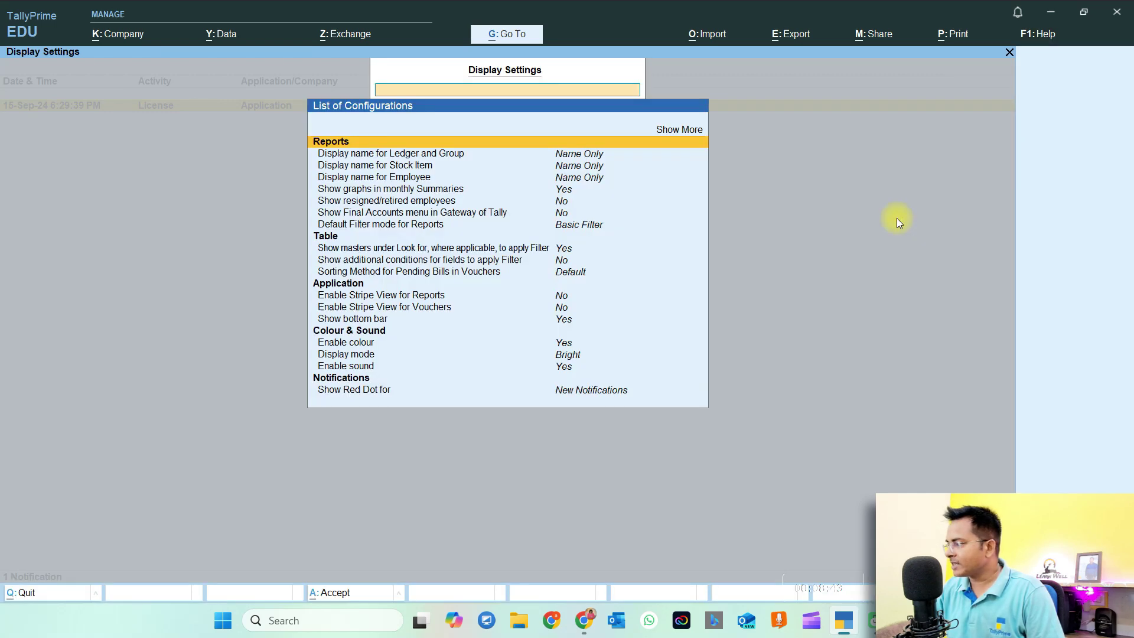
click(684, 137)
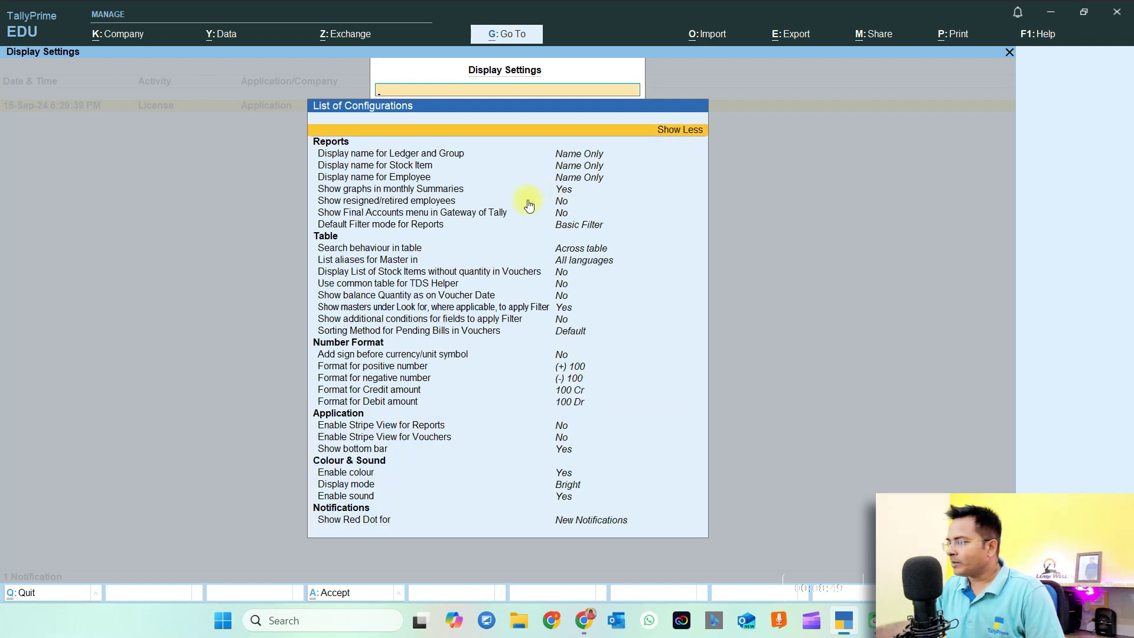
- Examine all display configurations, from reports, table and number format to application, colour and sound, and notifications
key(Down)
key(Down)
key(Down)
key(Down)
key(Down)
key(Down)
key(Down)
key(Down)
key(Down)
key(Down)
key(Down)
key(Down)
key(Down)
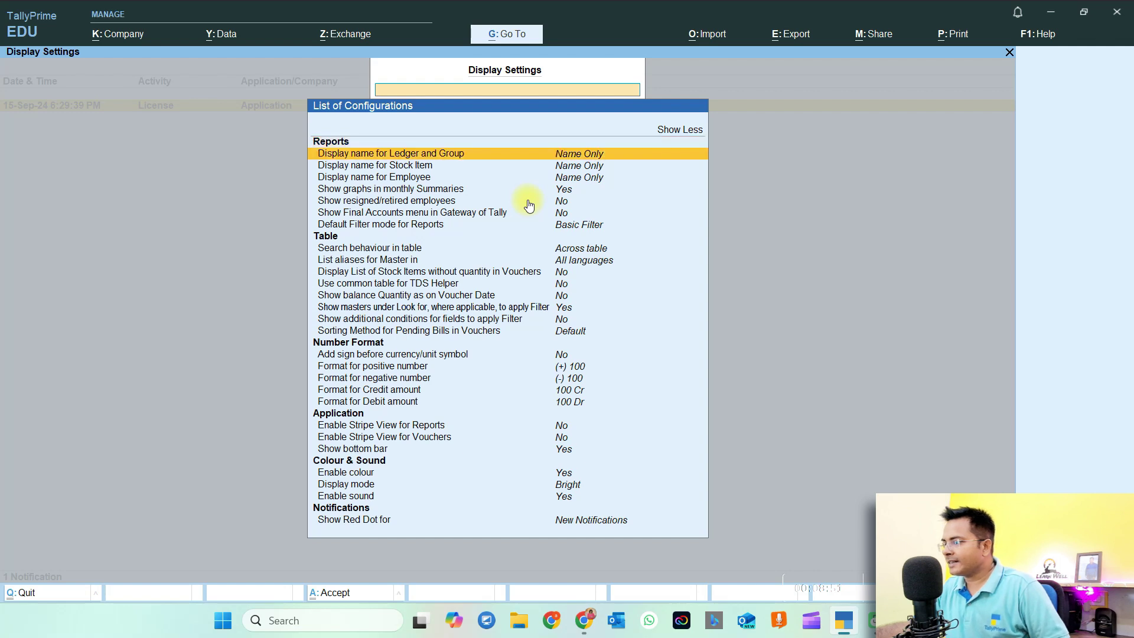
key(Down)
key(Down)
key(Down)
key(Down)
key(Down)
key(Down)
key(Down)
key(Down)
key(Down)
key(Down)
key(Down)
key(Down)
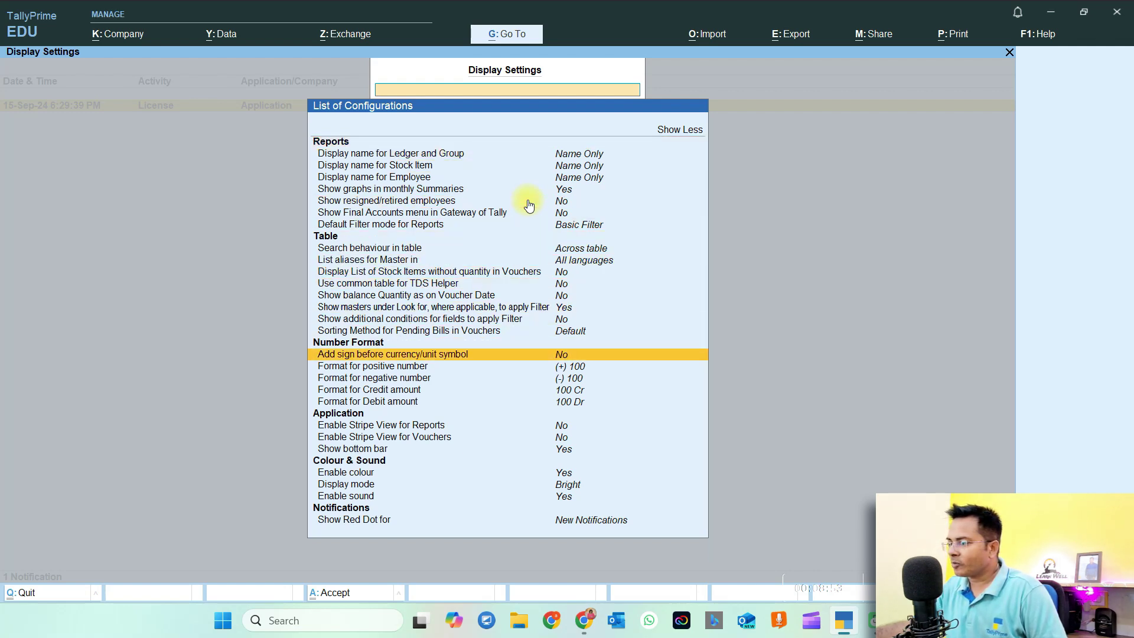
key(Down)
key(Down)
key(Down)
key(Down)
key(Down)
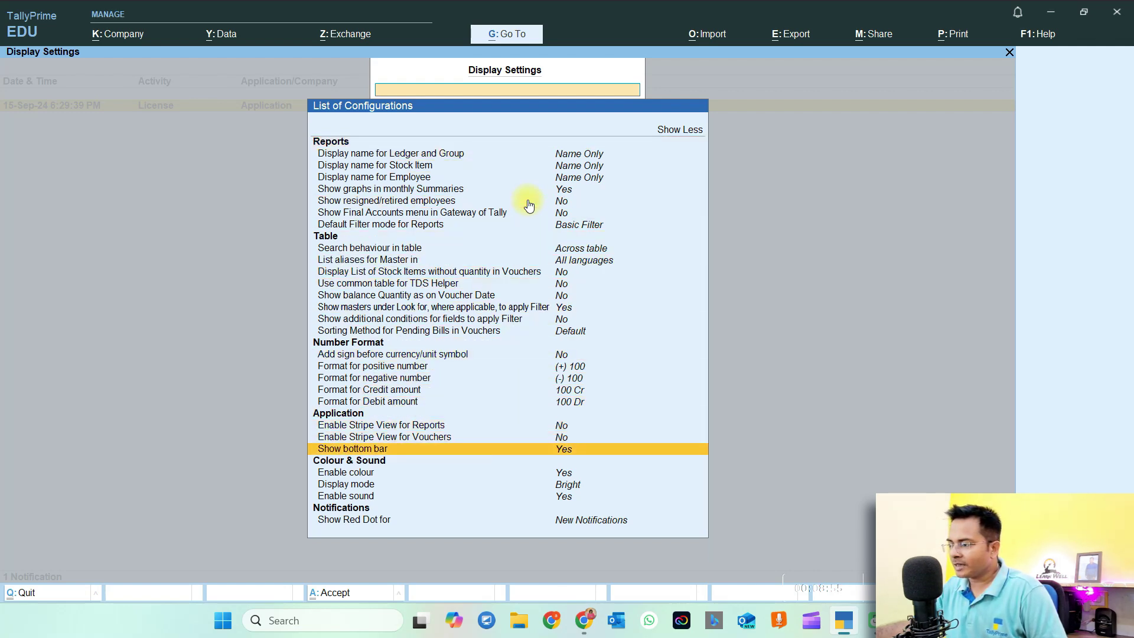
key(Down)
key(Down)
key(Down)
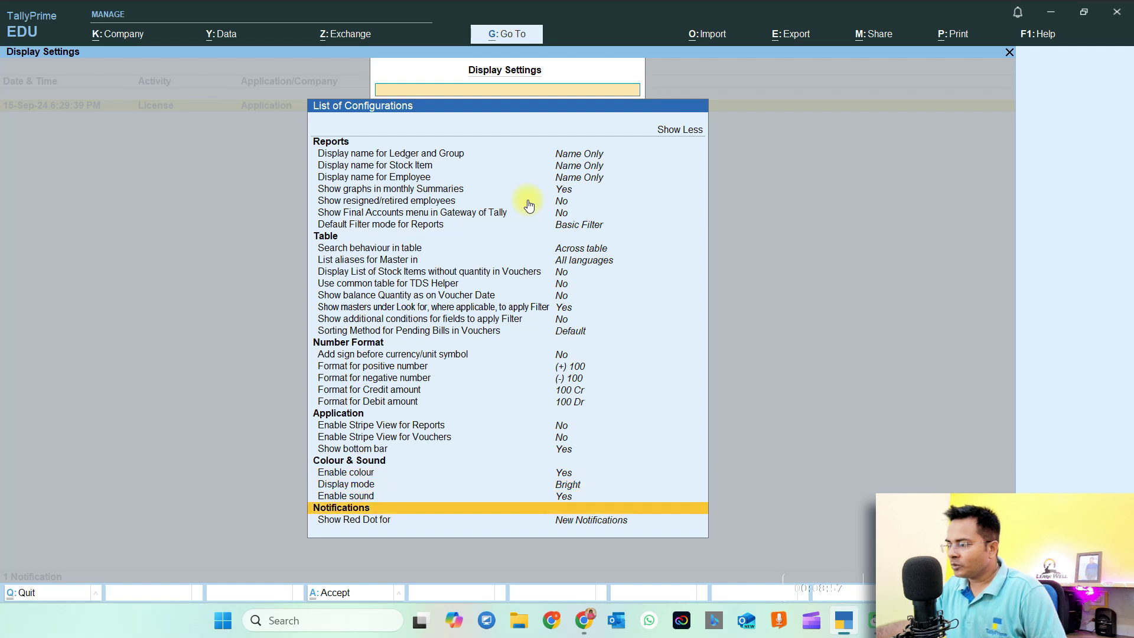
key(Up)
key(Up)
key(Up)
key(Up)
key(Up)
key(Up)
key(Up)
key(Up)
key(Up)
key(Up)
key(Up)
key(Up)
key(Up)
key(Up)
key(Up)
key(Up)
key(Up)
key(Up)
key(Up)
key(Up)
key(Up)
key(Up)
key(Up)
key(Up)
key(Up)
key(Up)
key(Up)
key(Up)
key(Up)
key(Up)
key(Up)
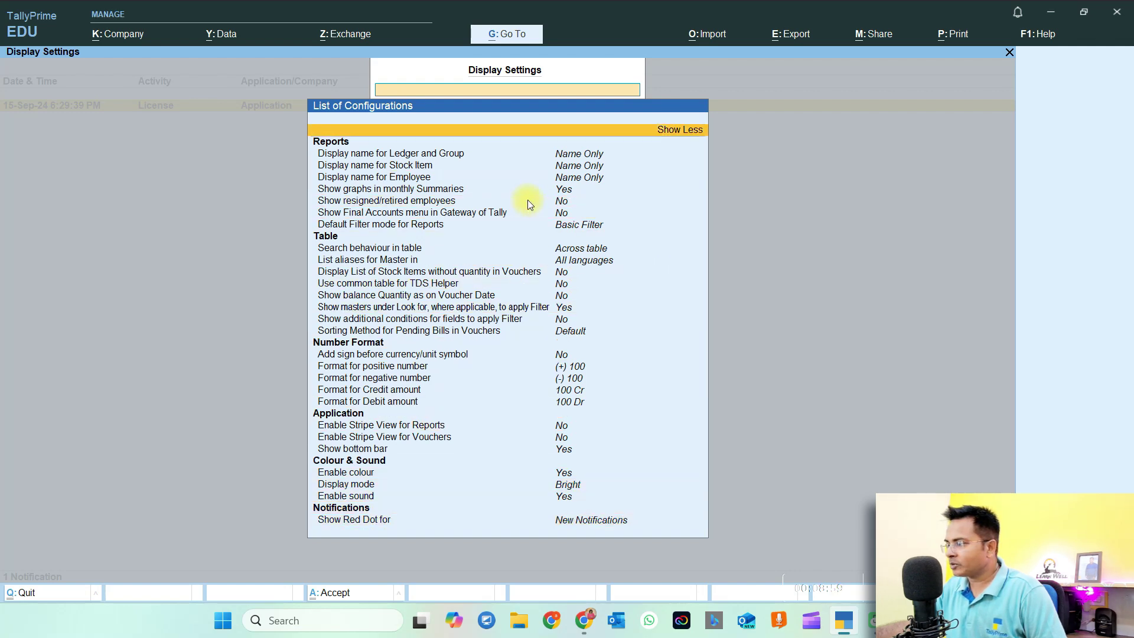
- Examine the display name types for ledgers and groups in reports and leave the setting without changes
key(Down)
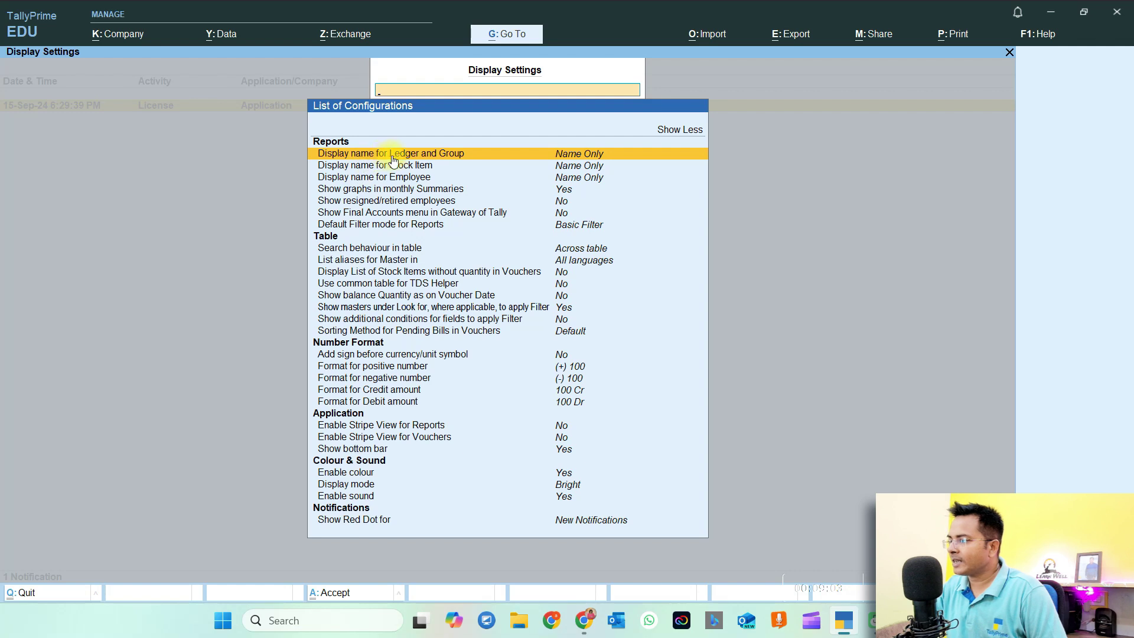
click(564, 154)
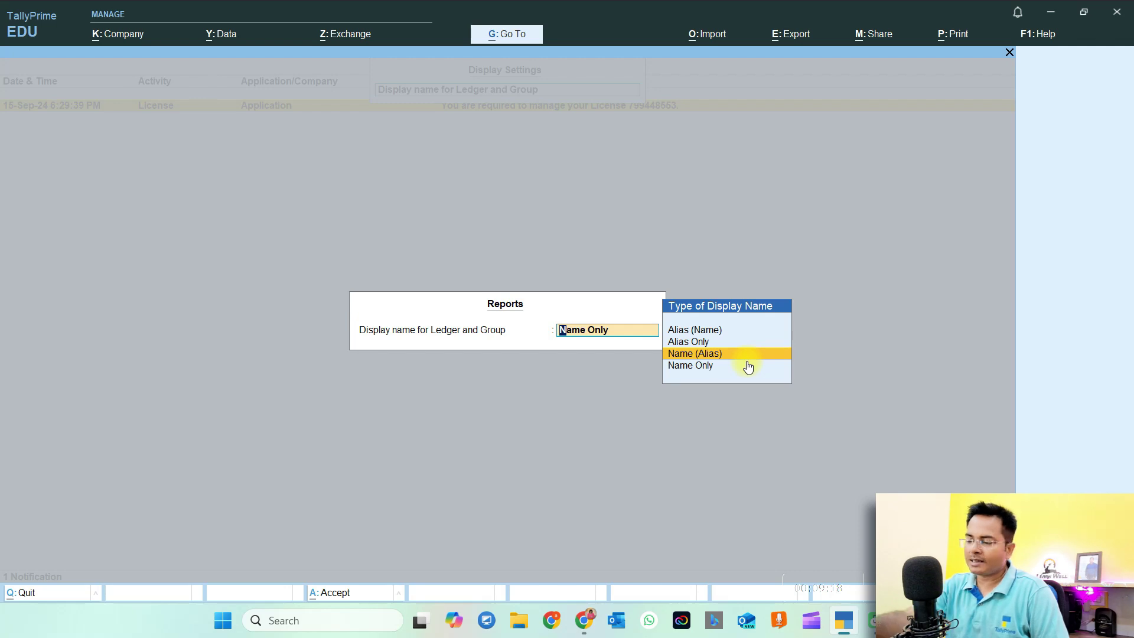
key(Escape)
key(Escape)
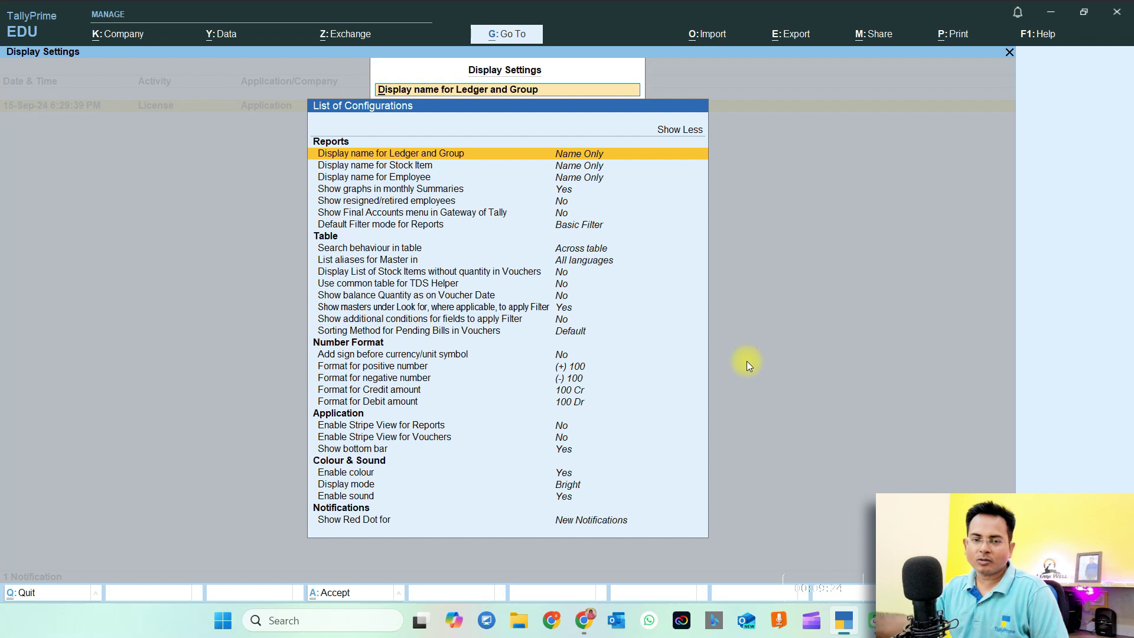
- Examine the display name types for stock items in reports and keep Name Only
key(Down)
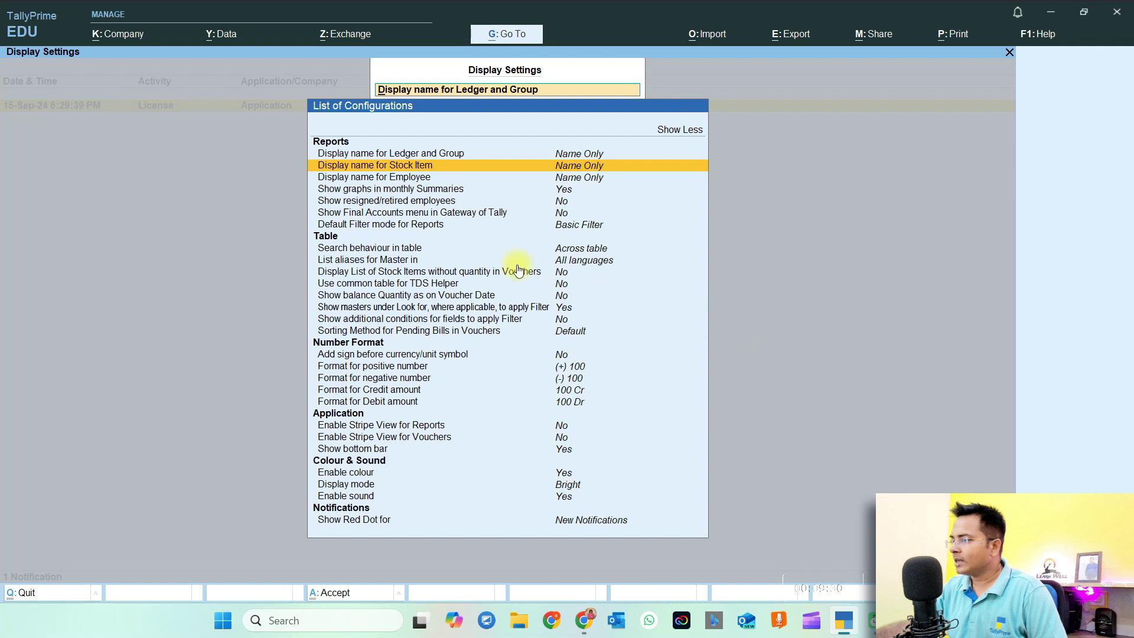
click(483, 175)
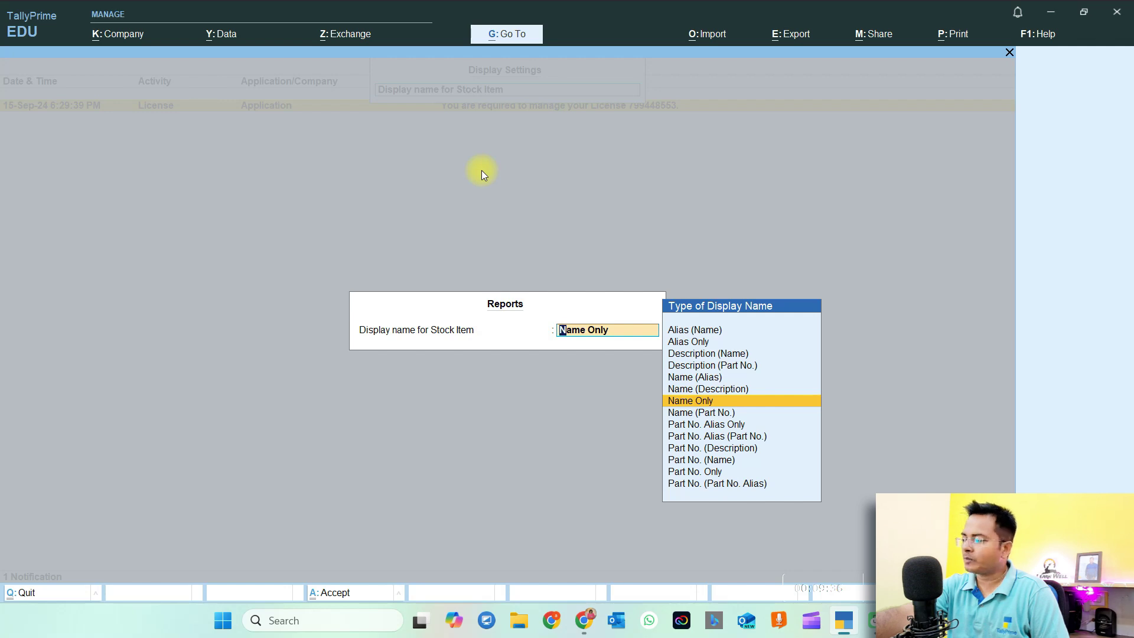
key(Return)
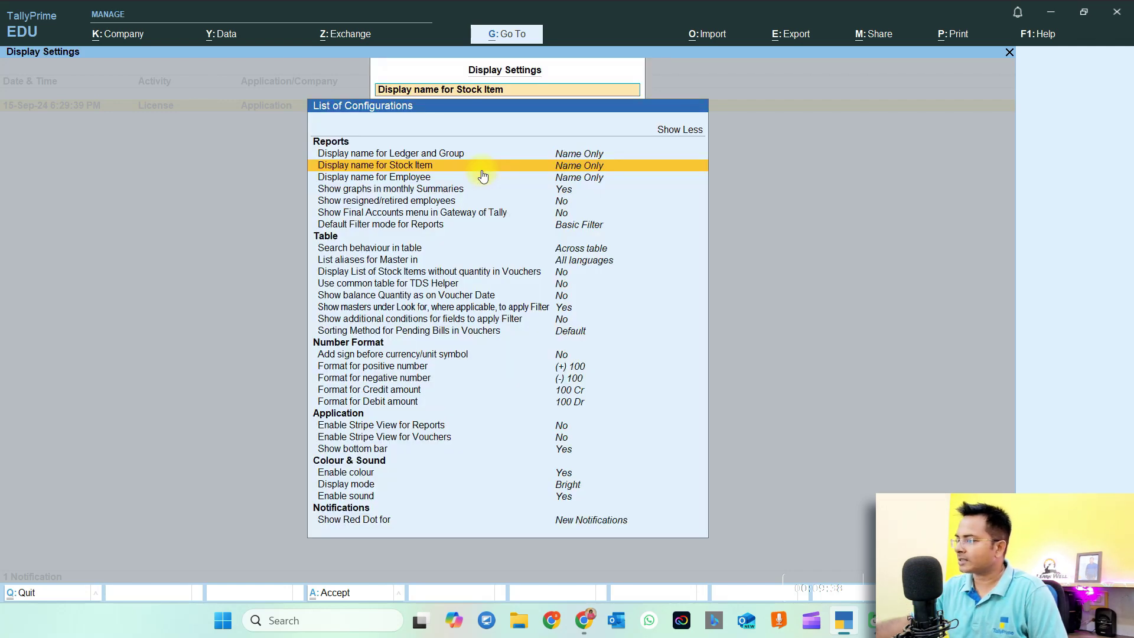
- Examine the display name types for employees in reports and keep Name Only
key(Down)
key(Return)
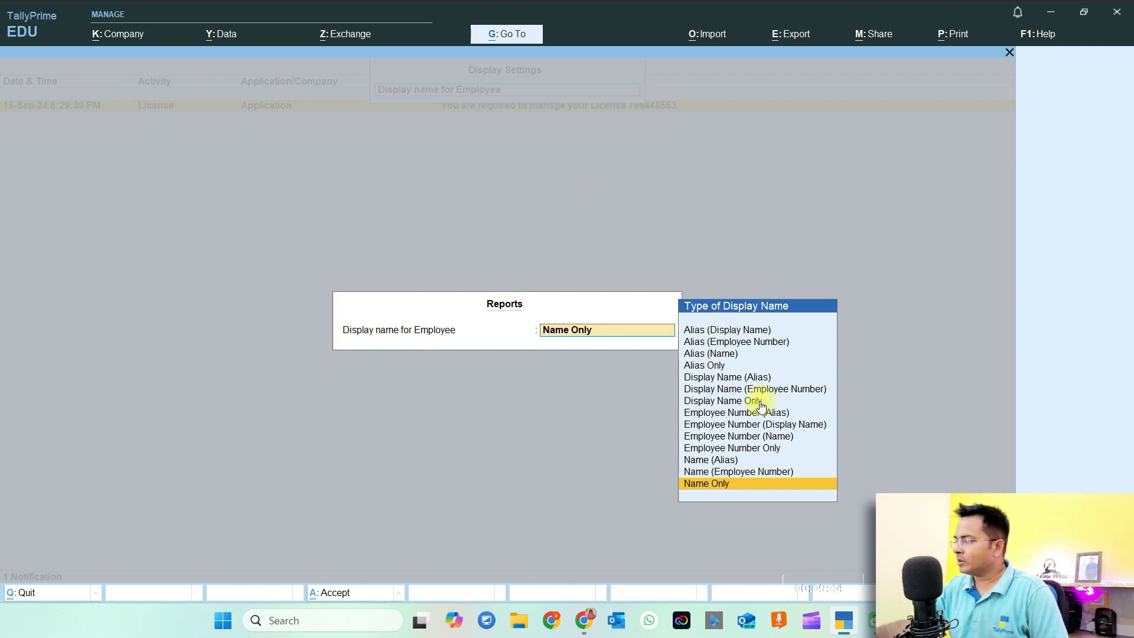
key(BackSpace)
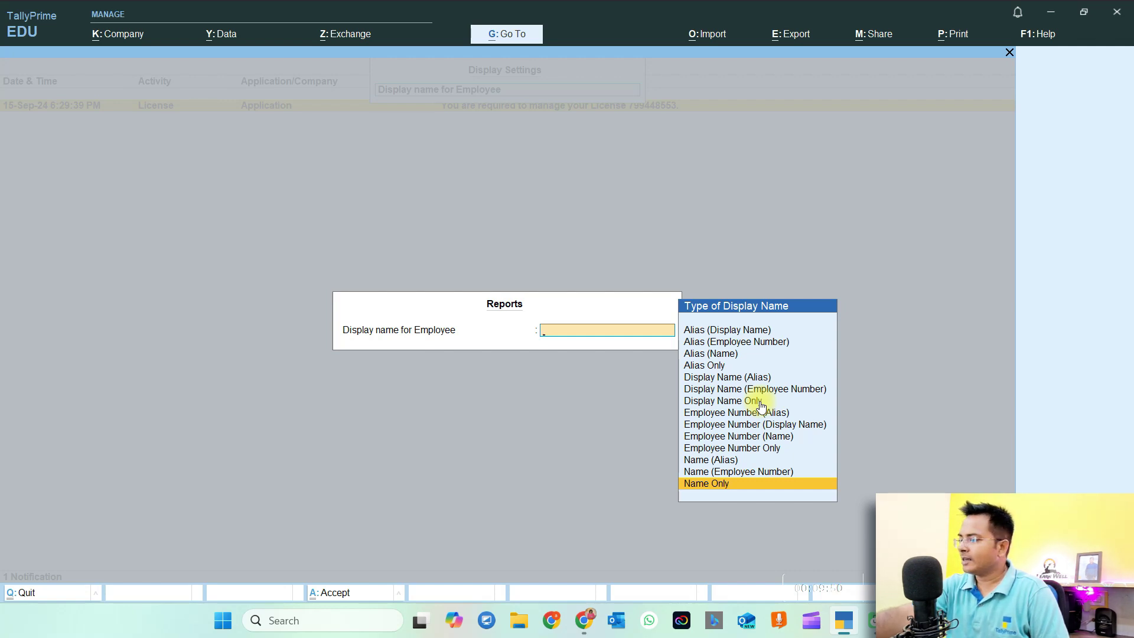
key(Return)
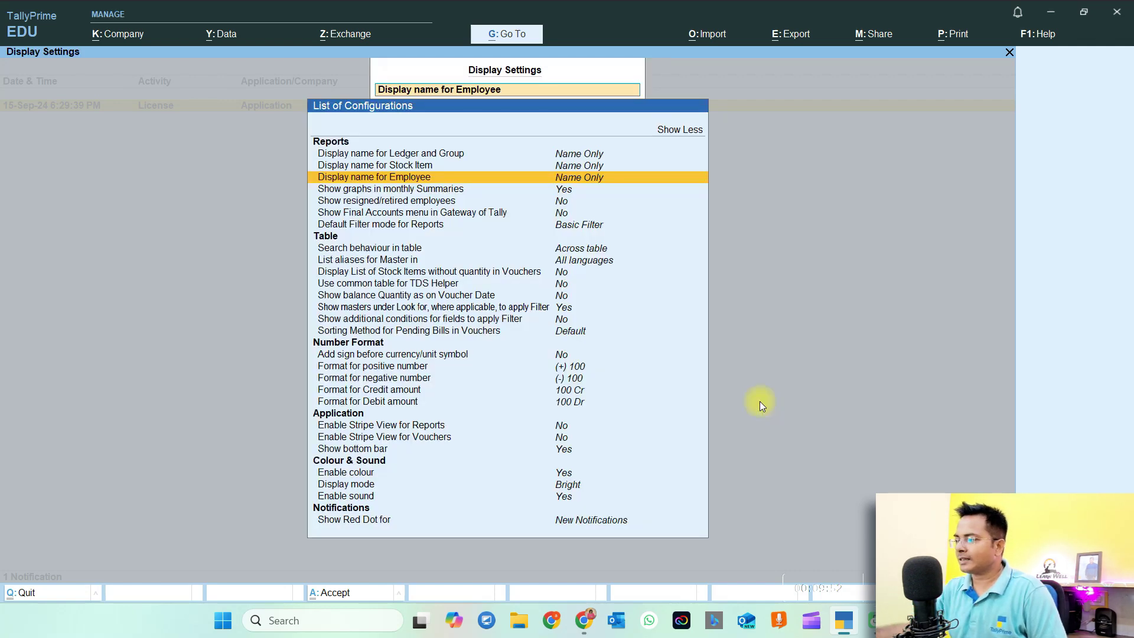
- Check the monthly summaries graph setting against the Sundry Debtors monthly summary in the other TallyPrime window and return to the display settings
key(Down)
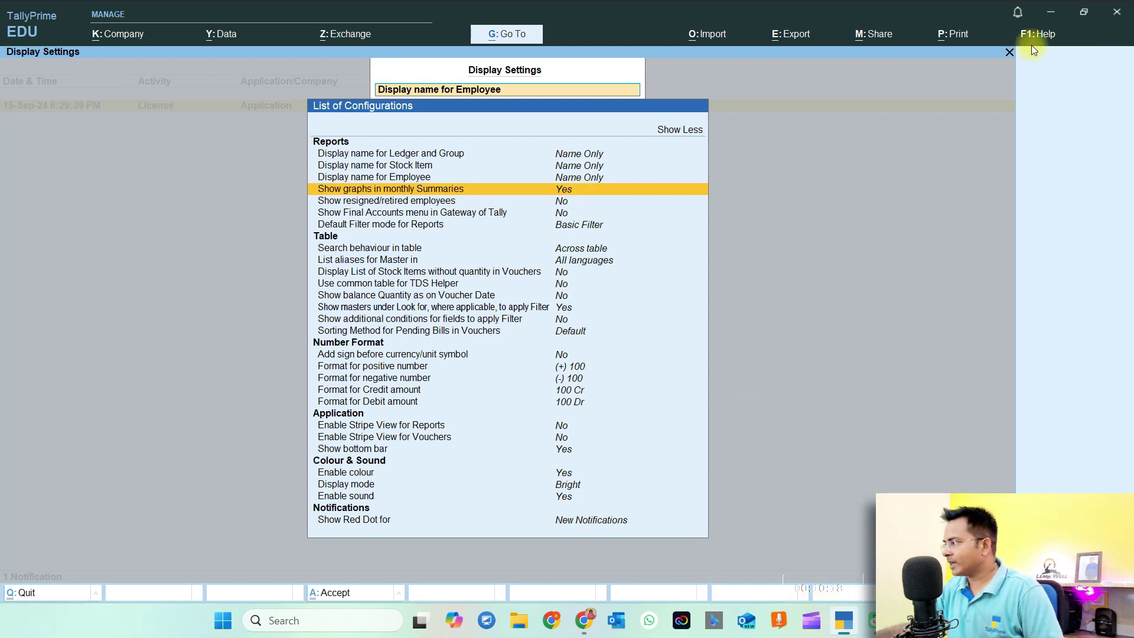
click(1051, 12)
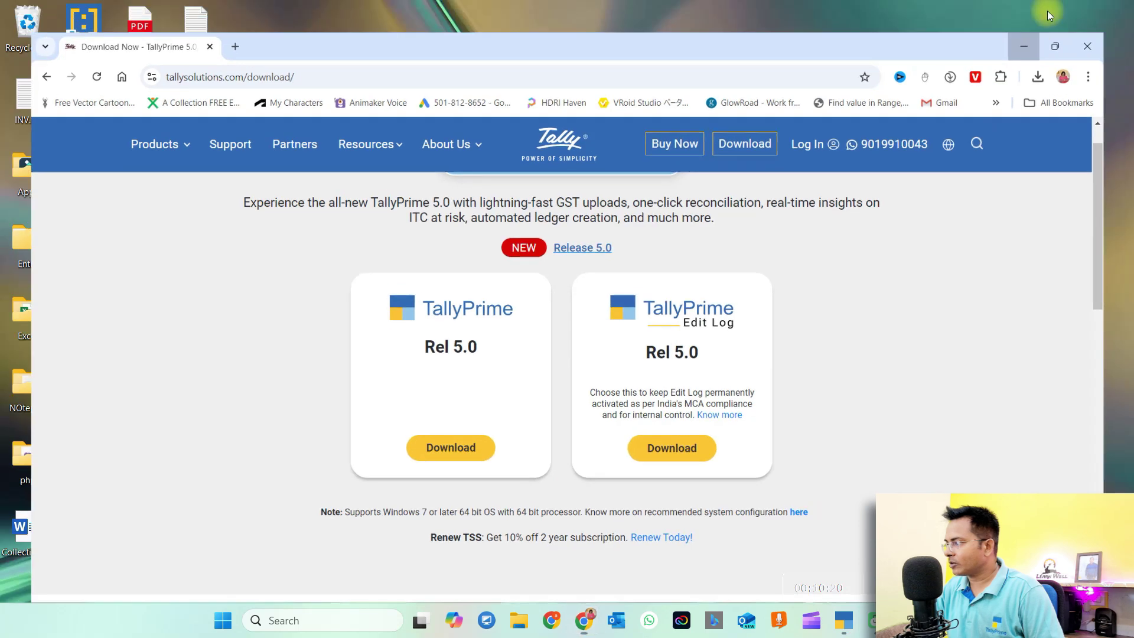
click(1024, 46)
double_click(184, 110)
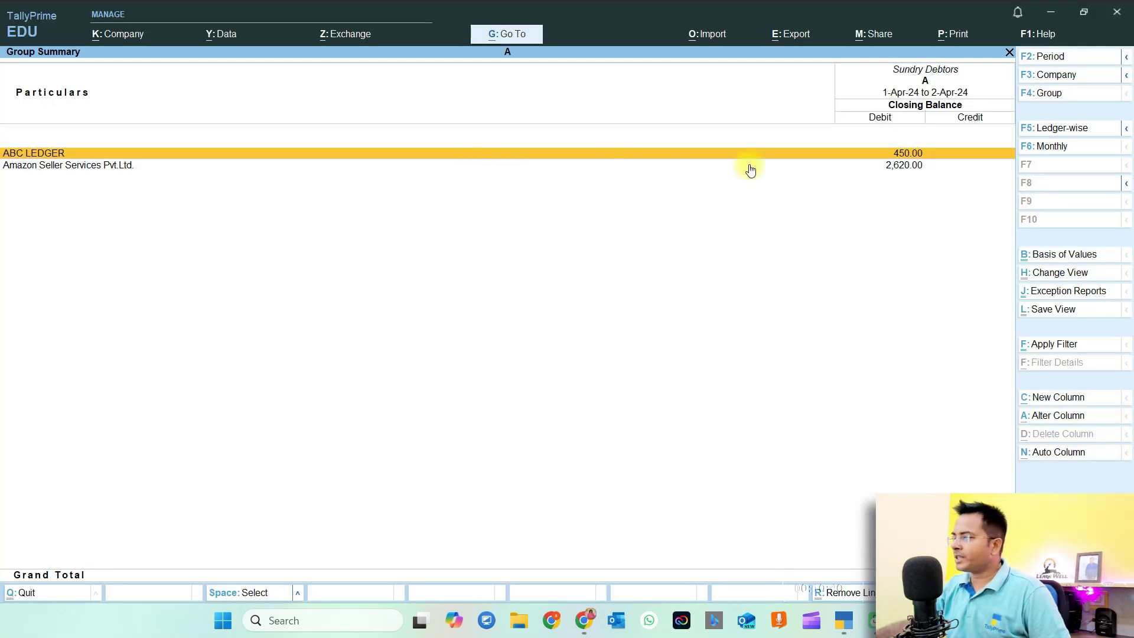
click(1046, 148)
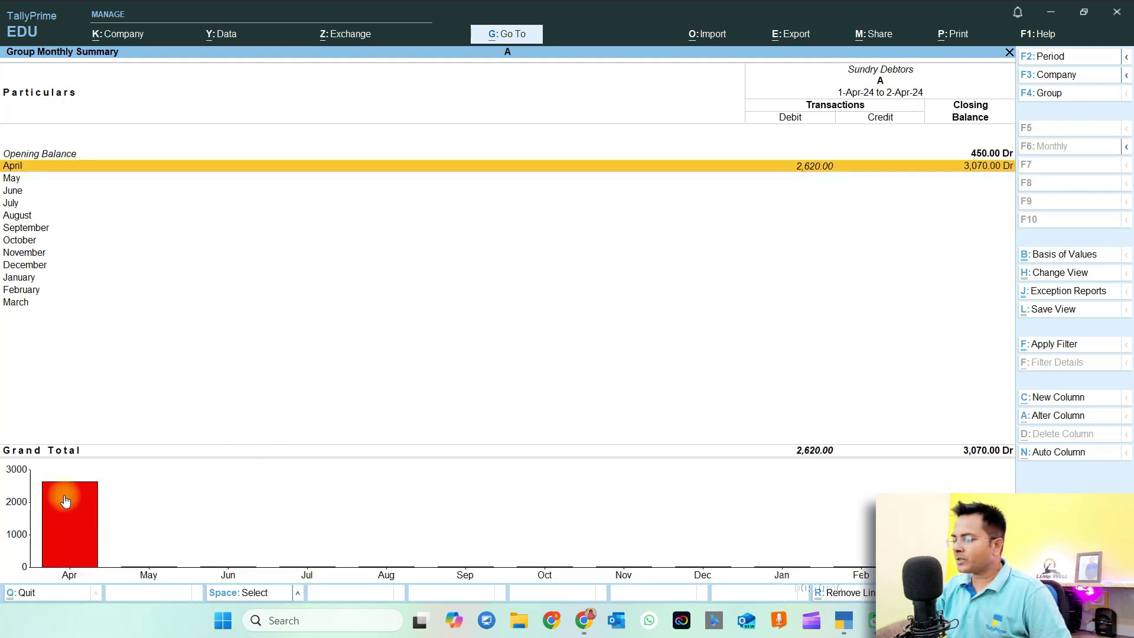
mouse_move(839, 625)
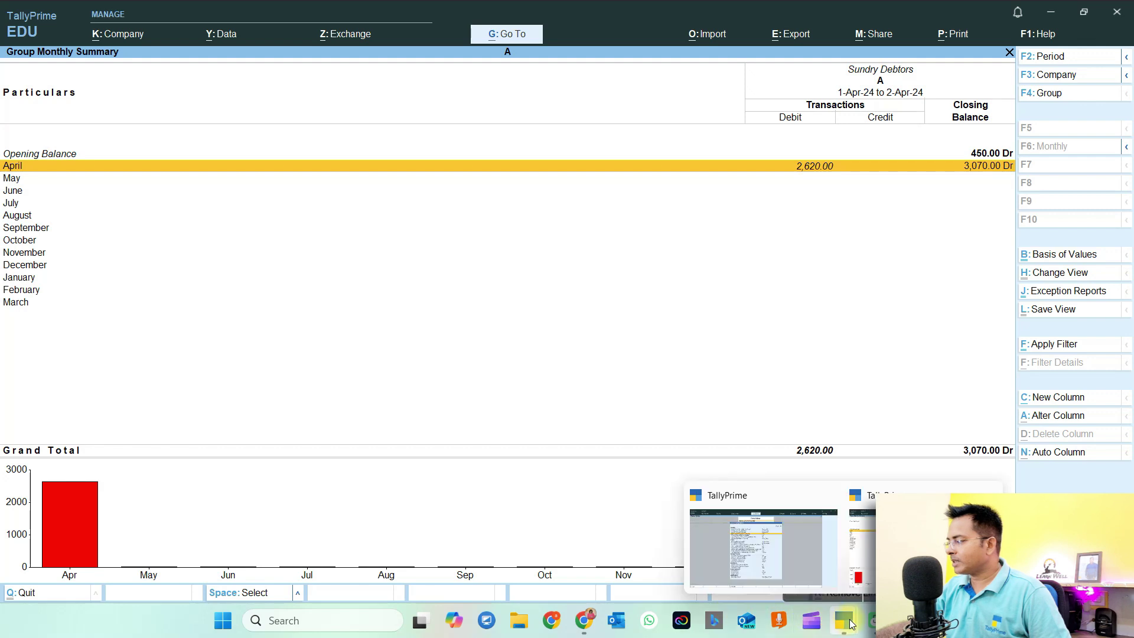
click(788, 557)
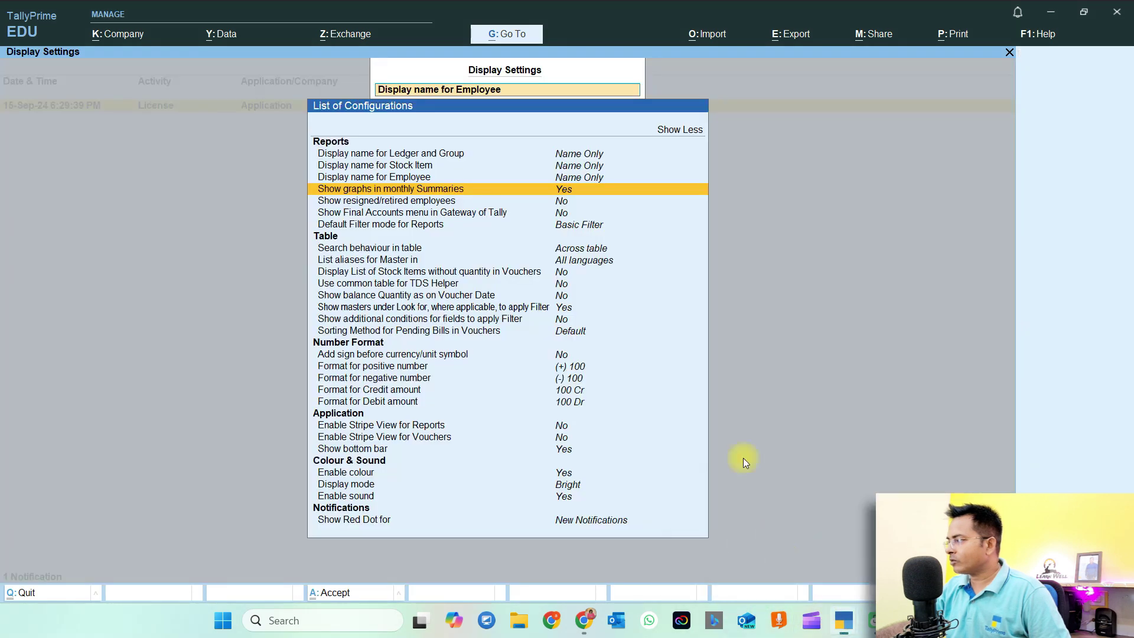
- Review the resigned employees and Final Accounts menu settings, and inspect the report entries in the other TallyPrime window's Gateway of Tally
click(566, 203)
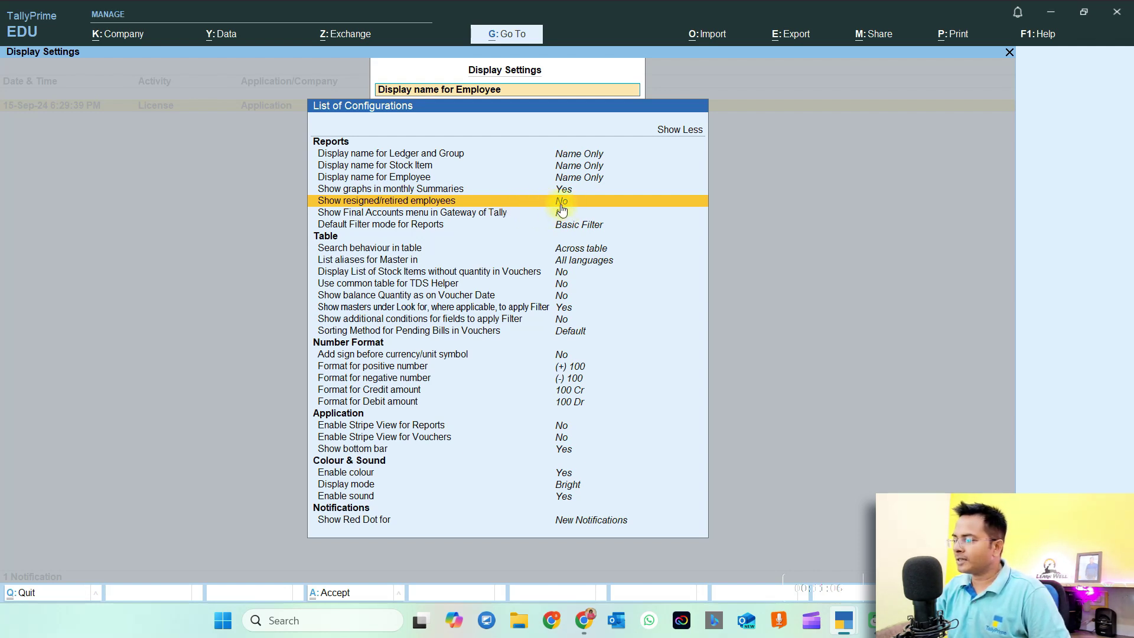
click(497, 215)
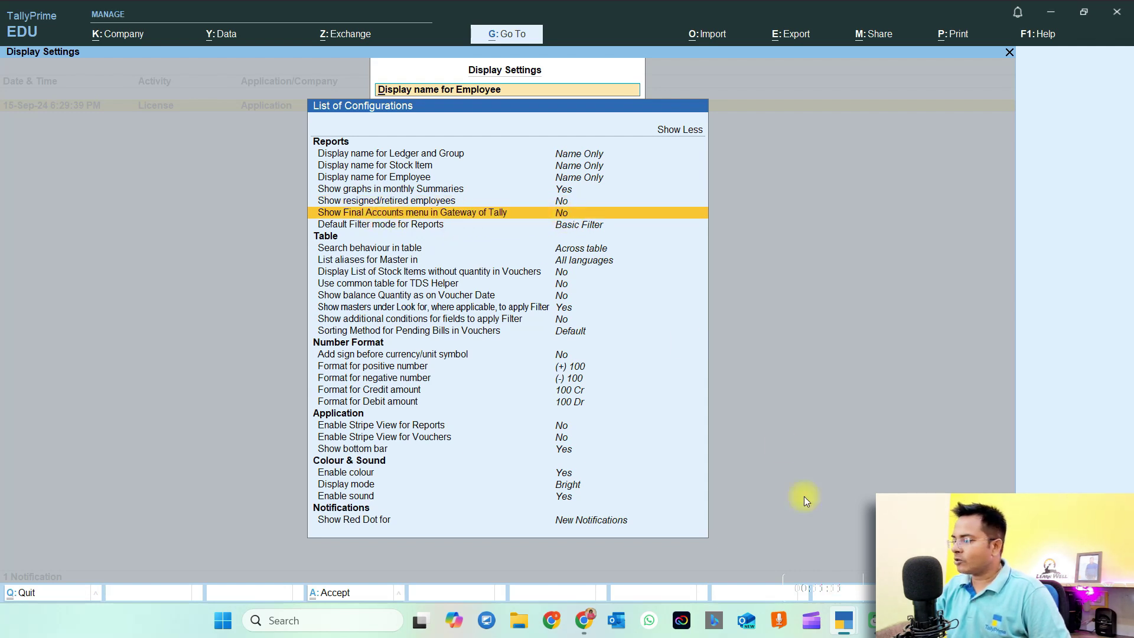
mouse_move(832, 617)
click(845, 543)
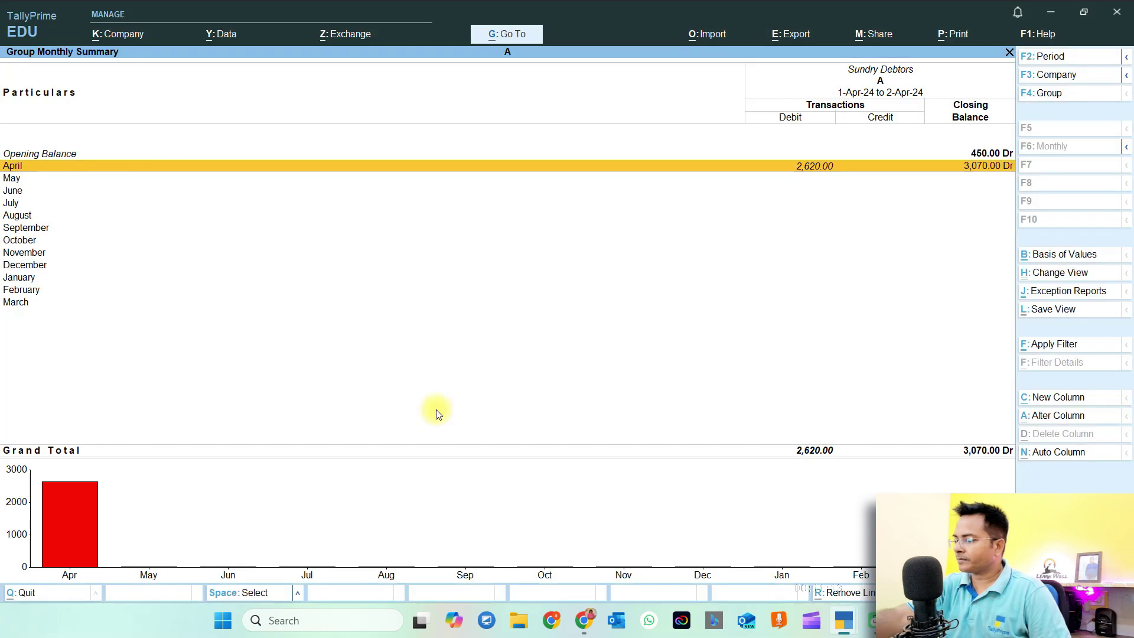
key(Escape)
key(Escape)
key(Escape)
key(Escape)
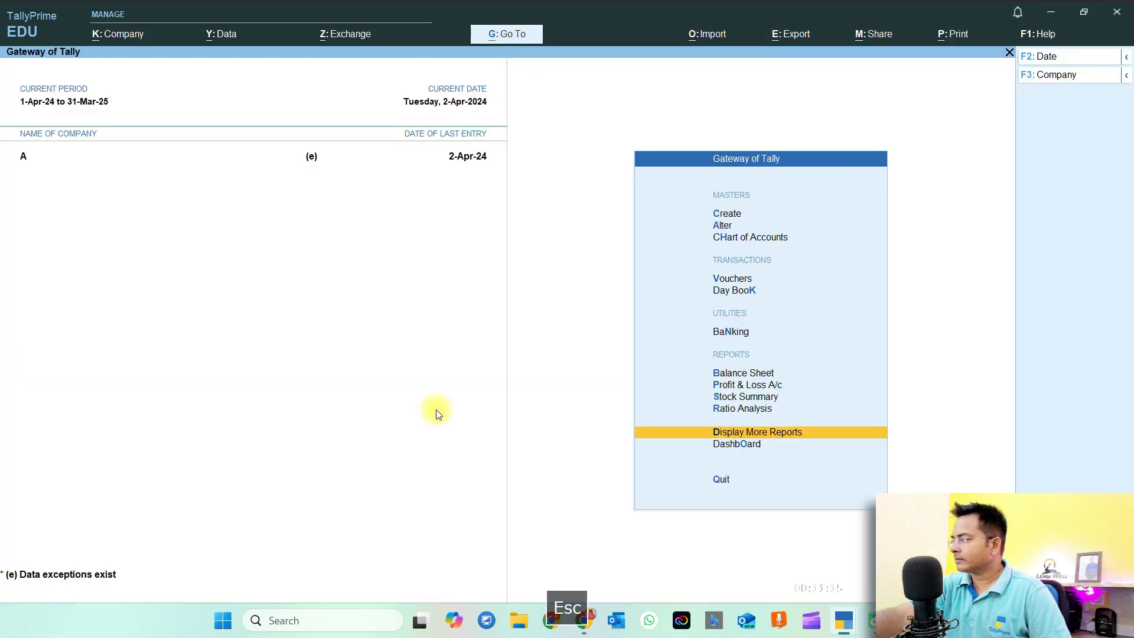
key(Escape)
key(Escape)
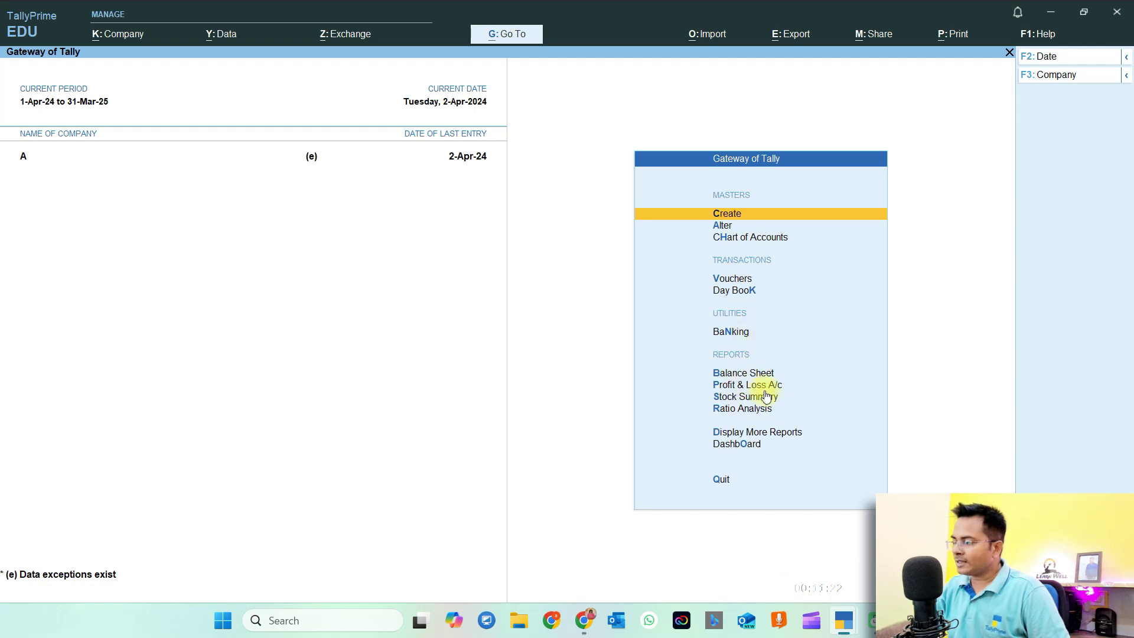
- Set Show Final Accounts menu in Gateway of Tally to Yes, save the display settings and open the Final Accounts menu
mouse_move(844, 620)
click(786, 556)
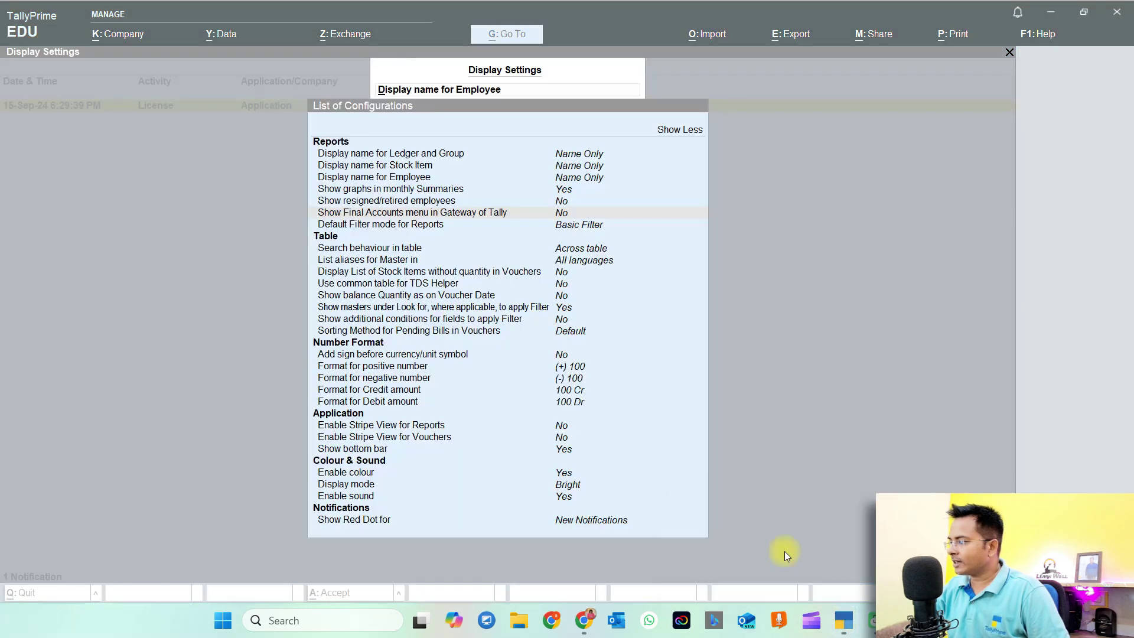
key(Return)
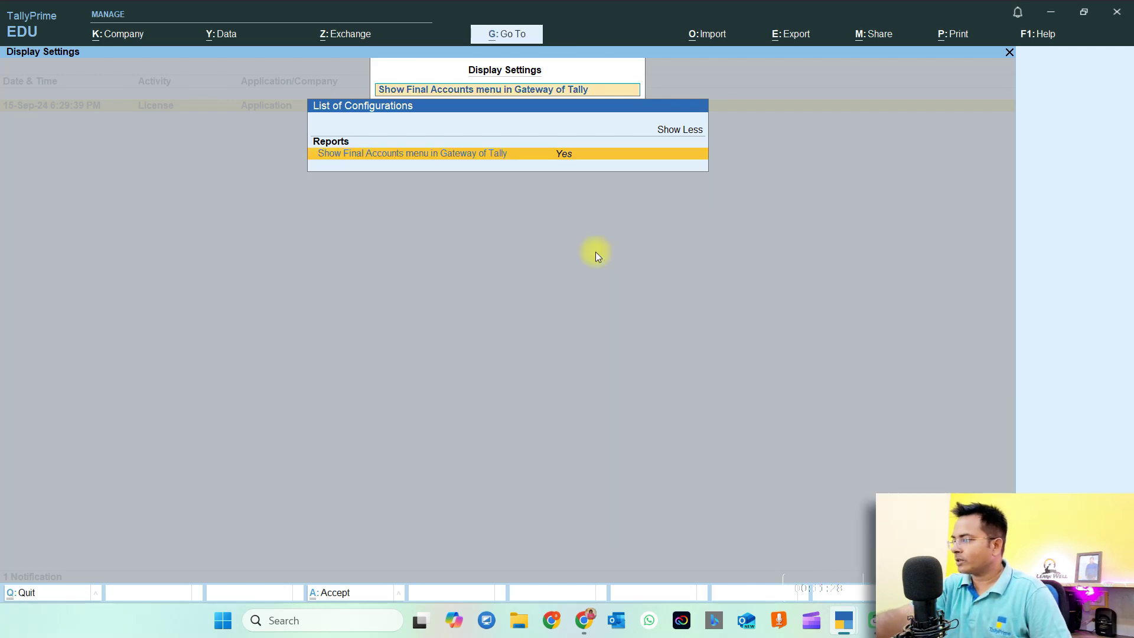
key(ctrl+a)
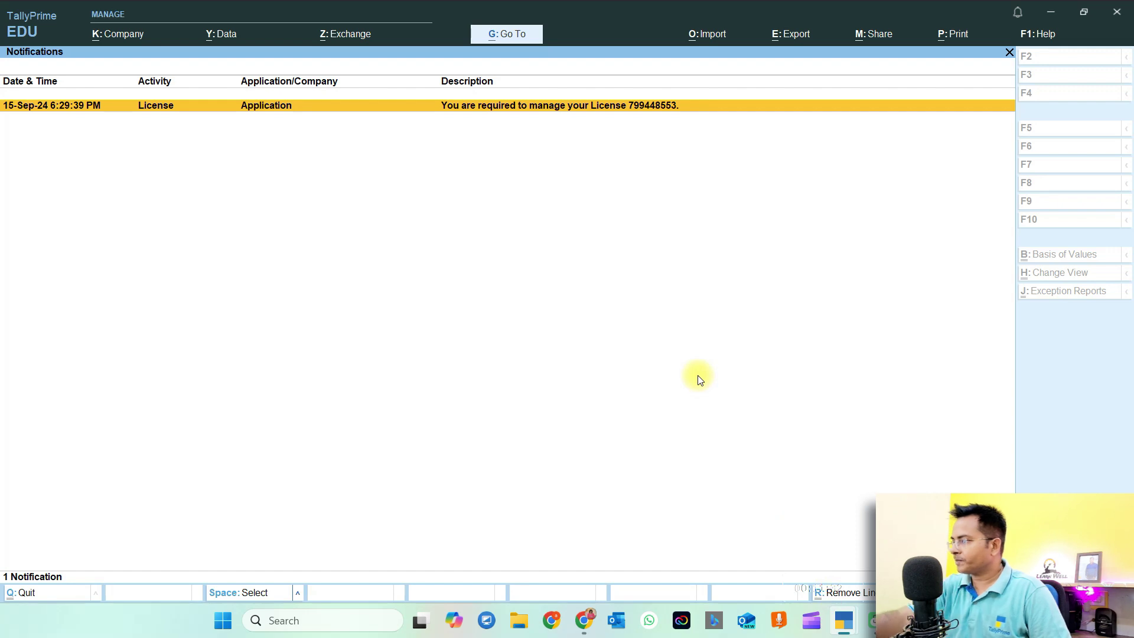
key(Escape)
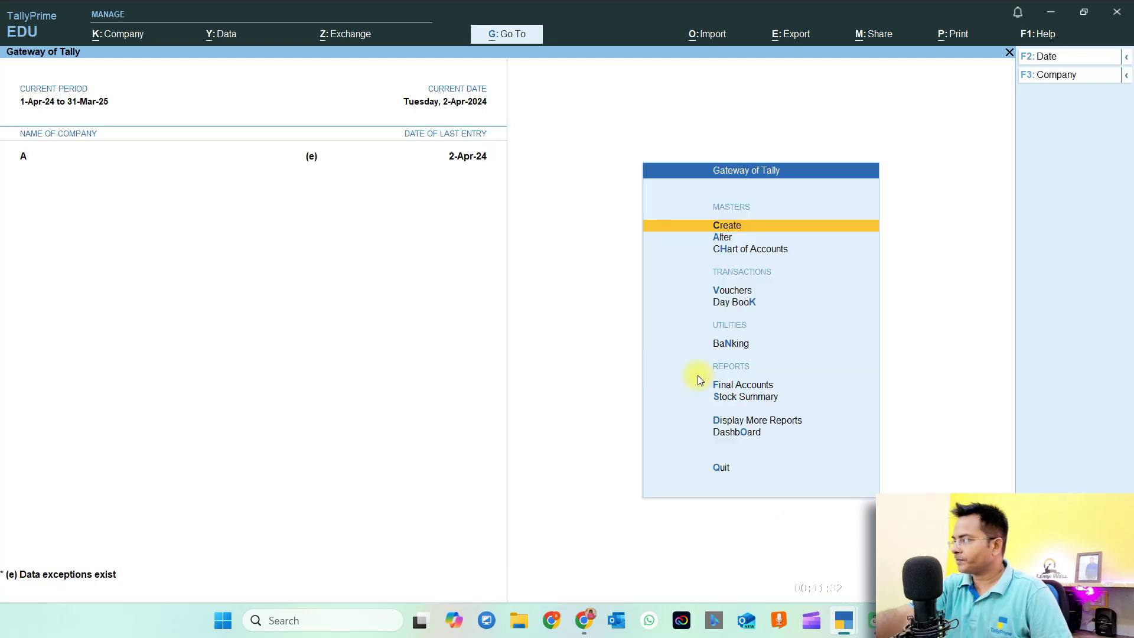
click(750, 386)
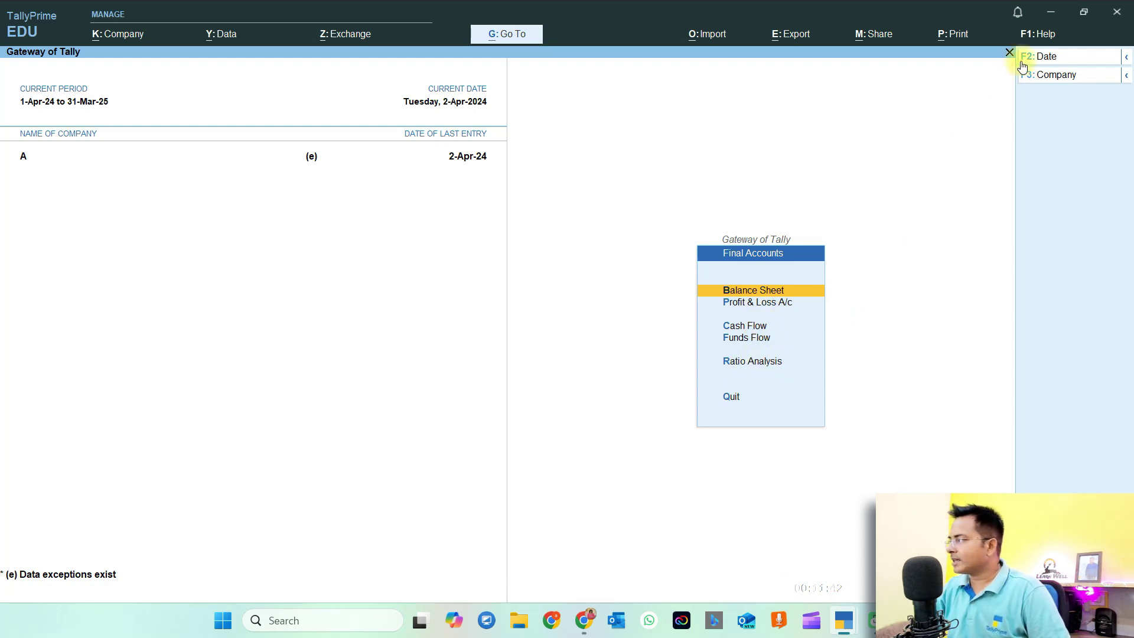
- Reopen the display settings, examine the default filter modes for reports and keep Basic Filter
click(1039, 34)
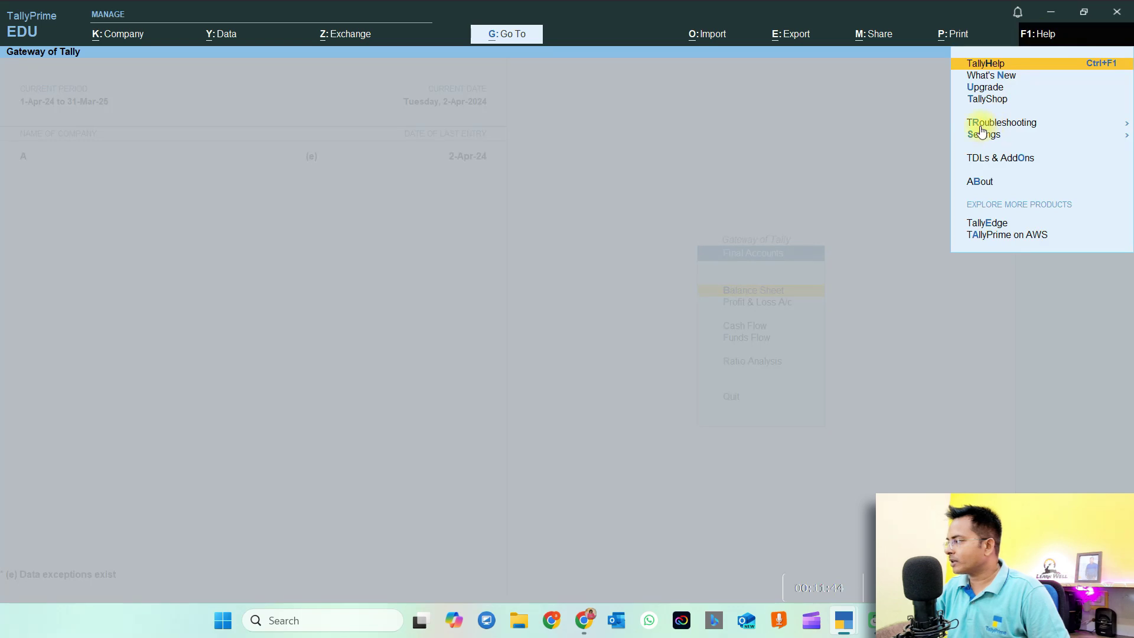
click(982, 135)
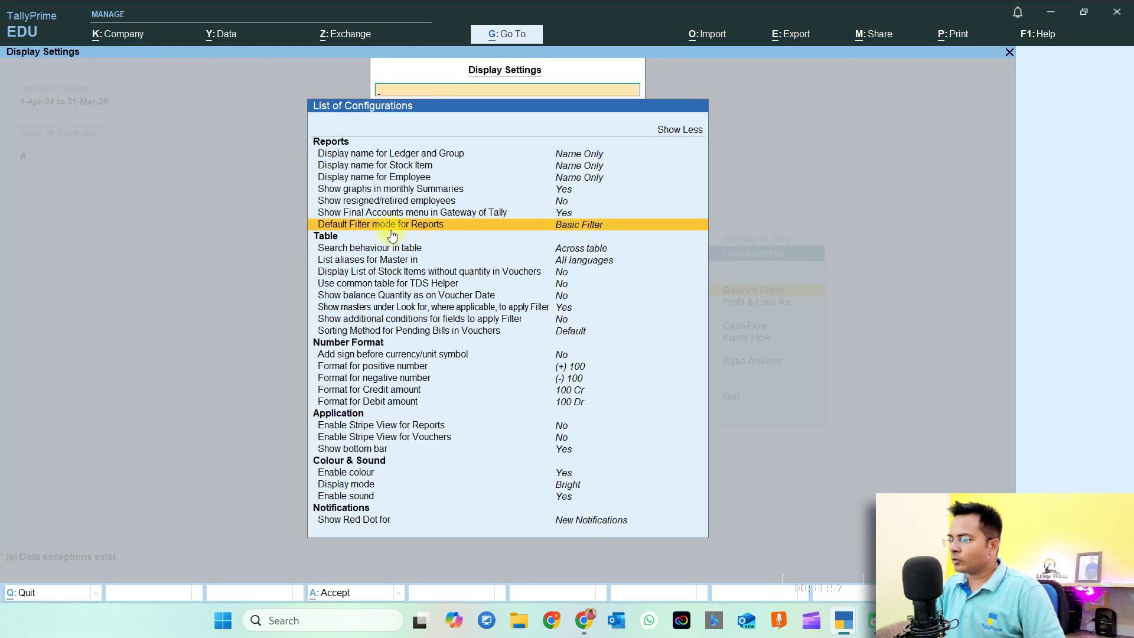
click(516, 231)
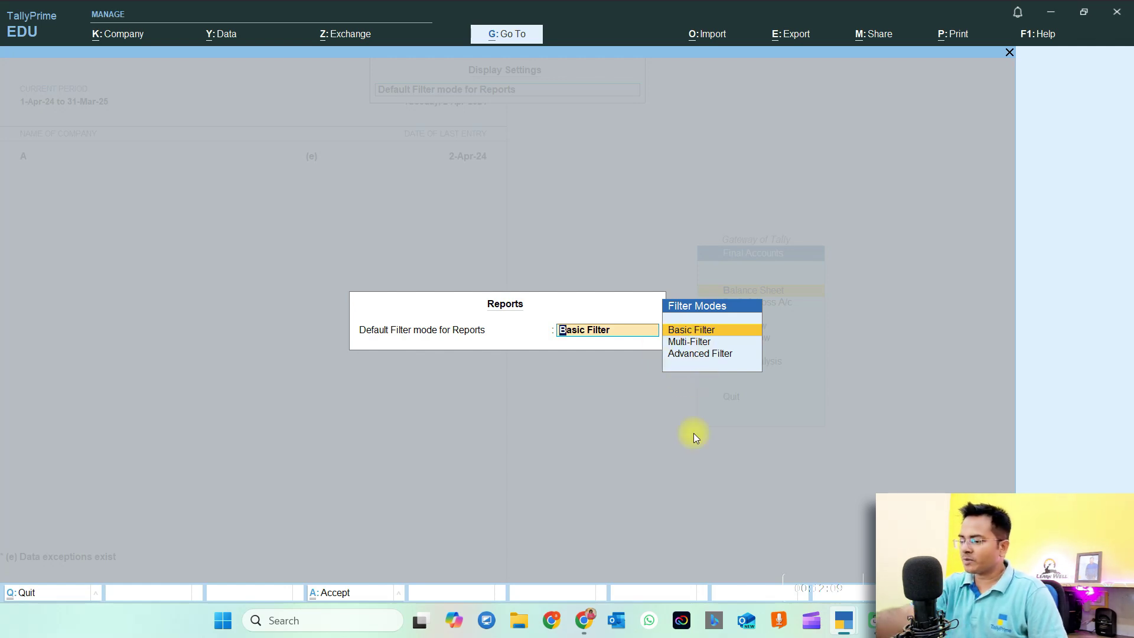
key(Return)
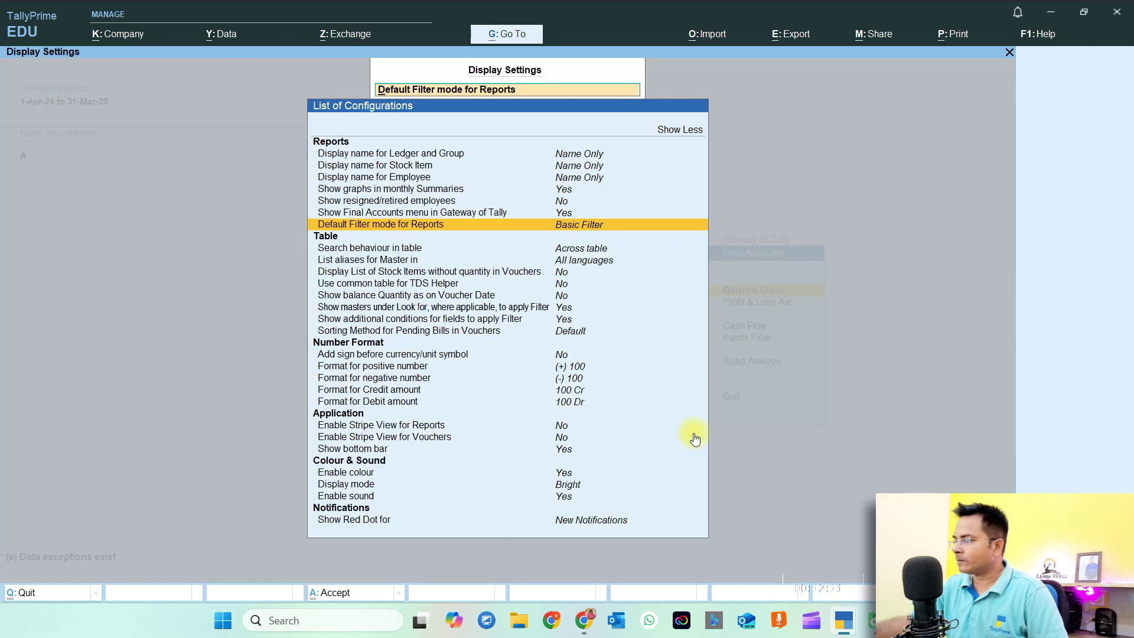
- Try First column of table as the search behaviour in tables and restore Across table
key(Down)
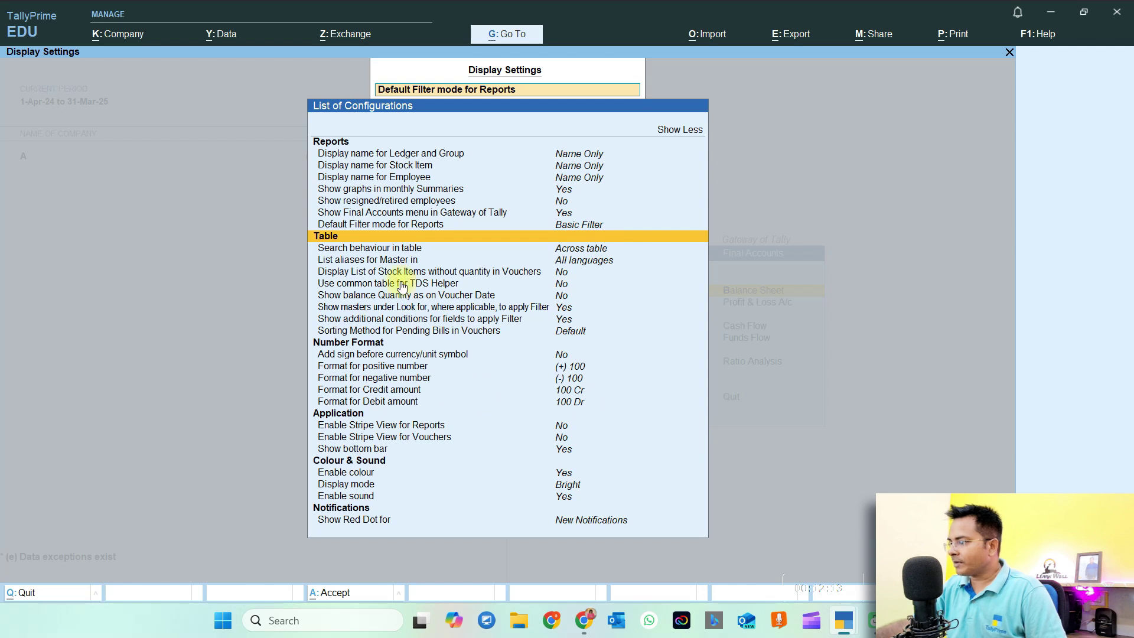
key(Down)
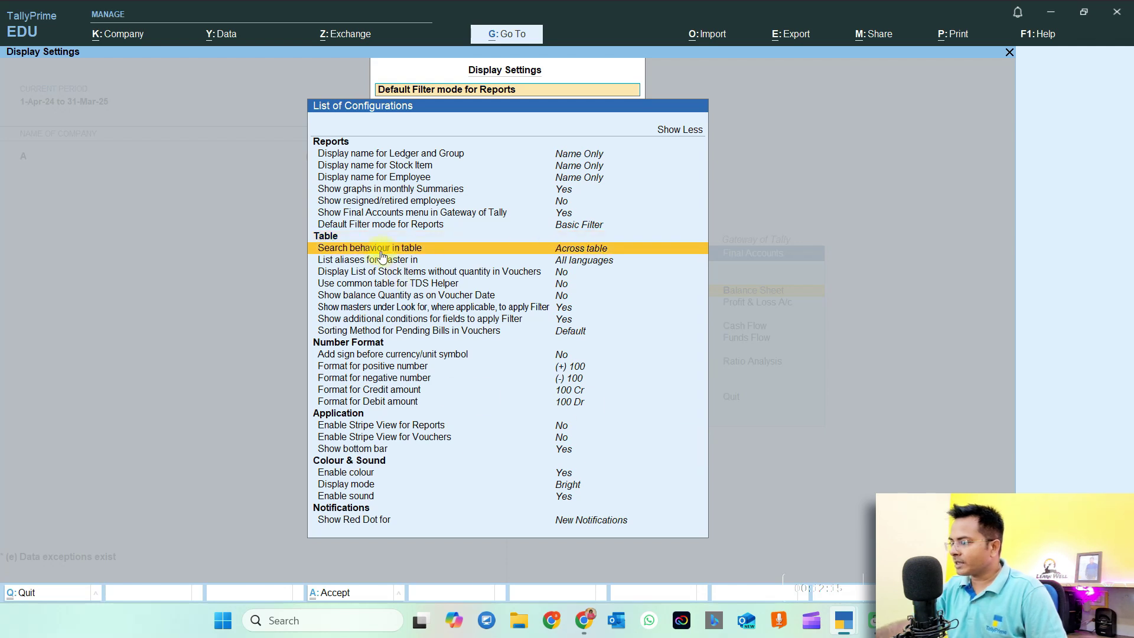
key(Return)
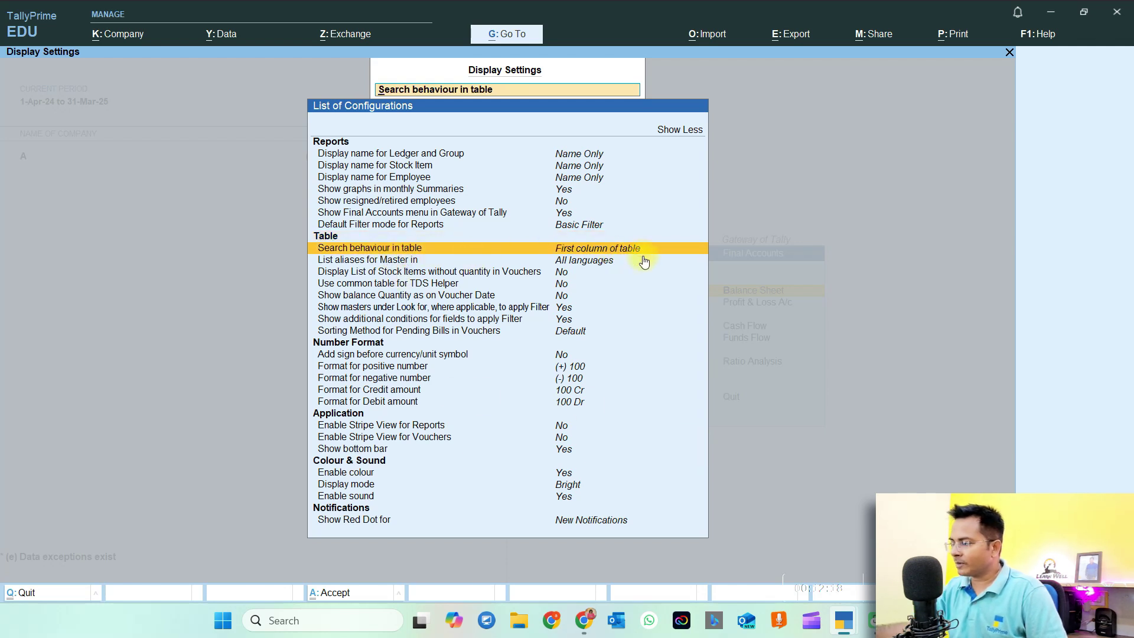
key(Return)
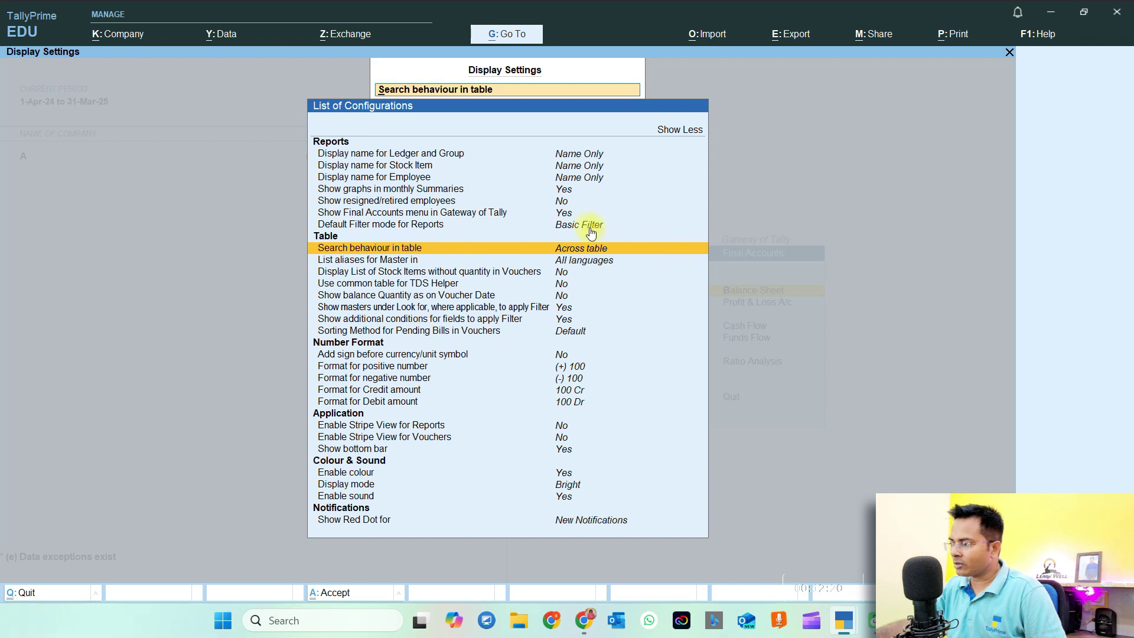
- Try Display language only for listing master aliases and restore All languages
key(Down)
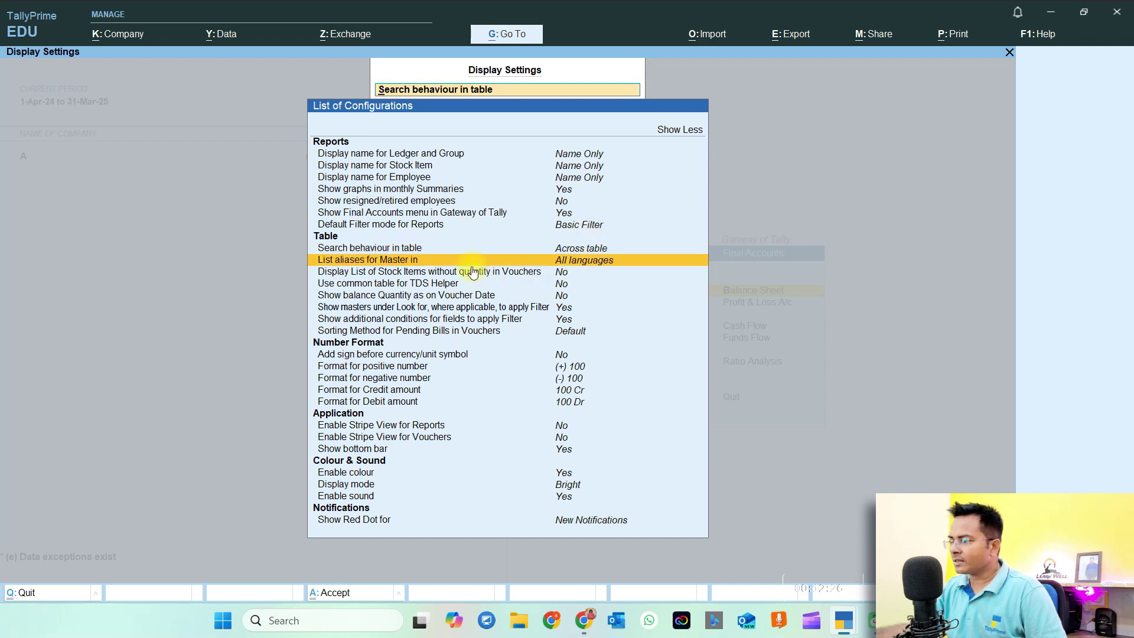
key(Return)
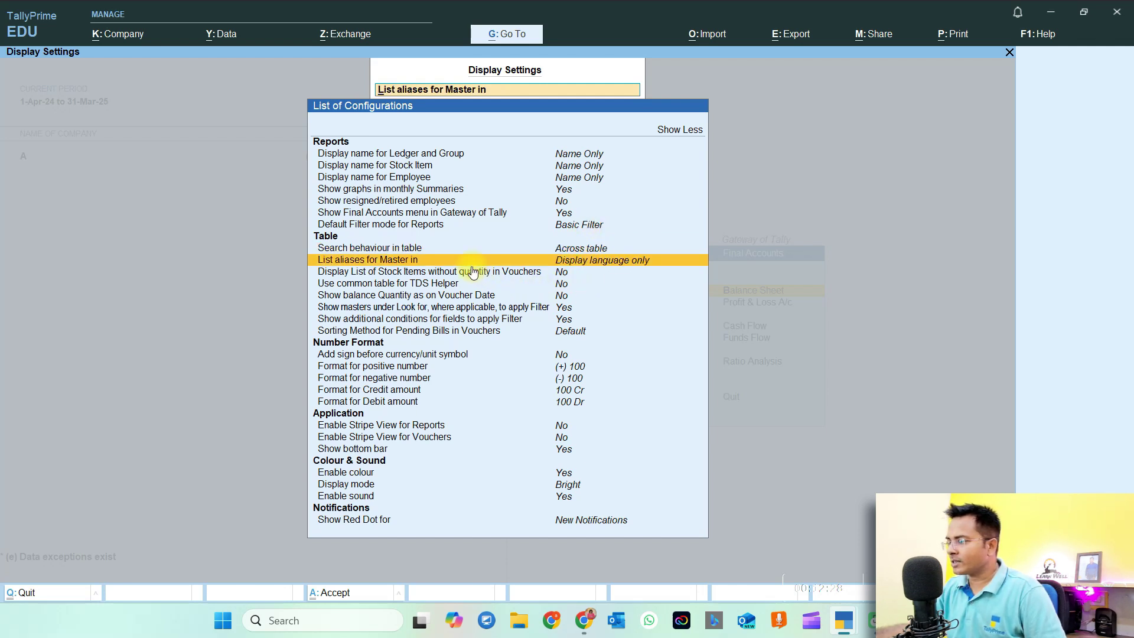
key(Return)
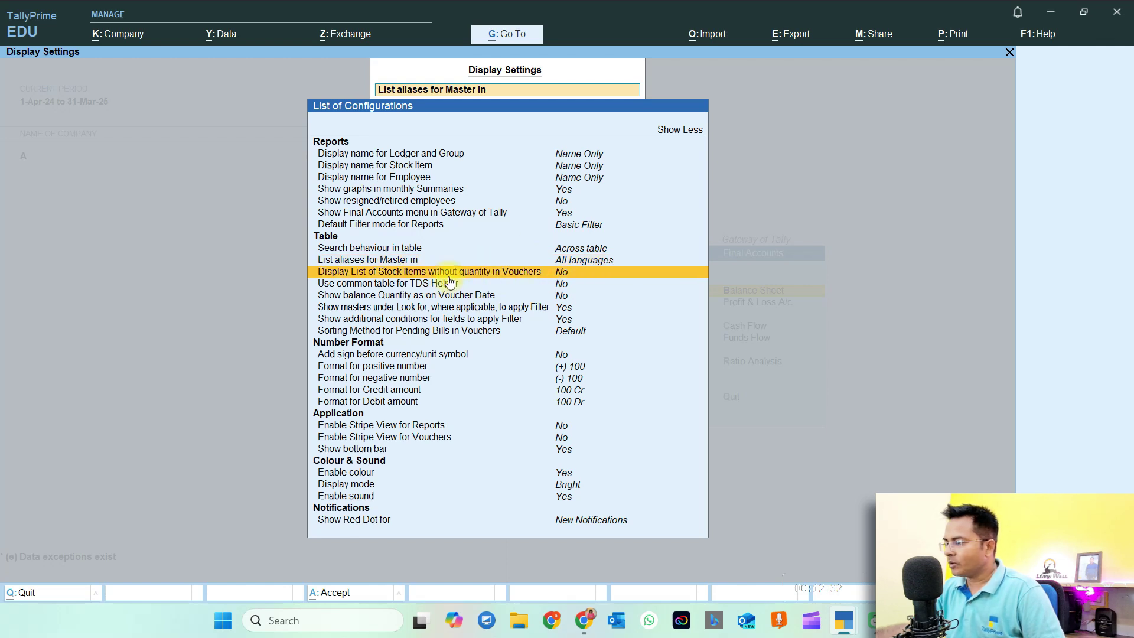
- Review the remaining Table configurations, examine the sorting methods for pending bills in vouchers and keep Default
key(Down)
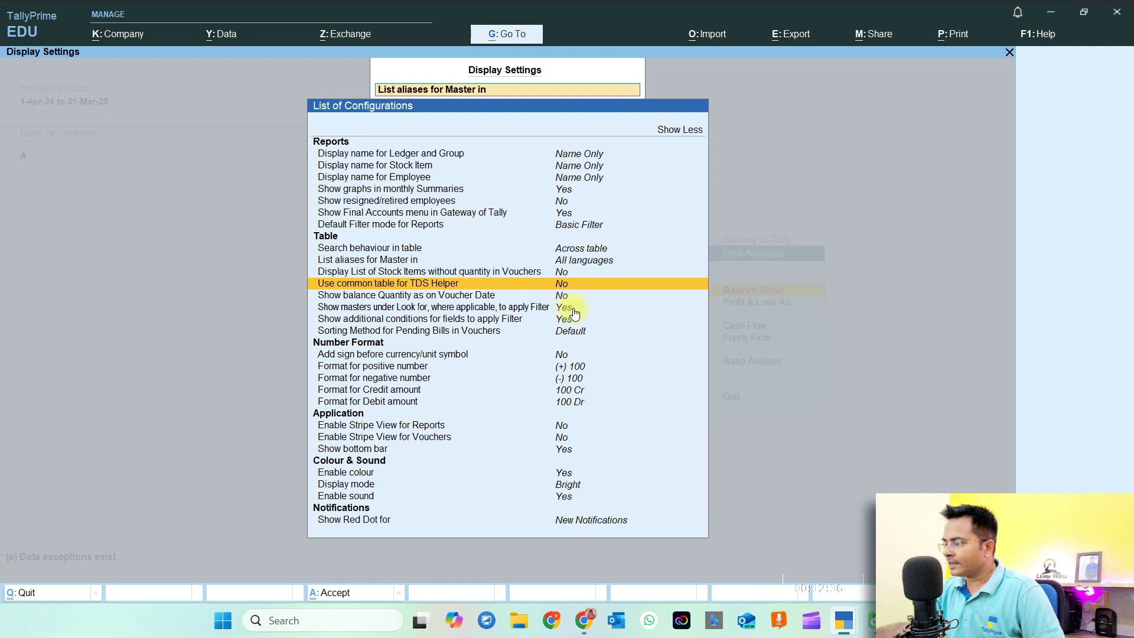
key(Down)
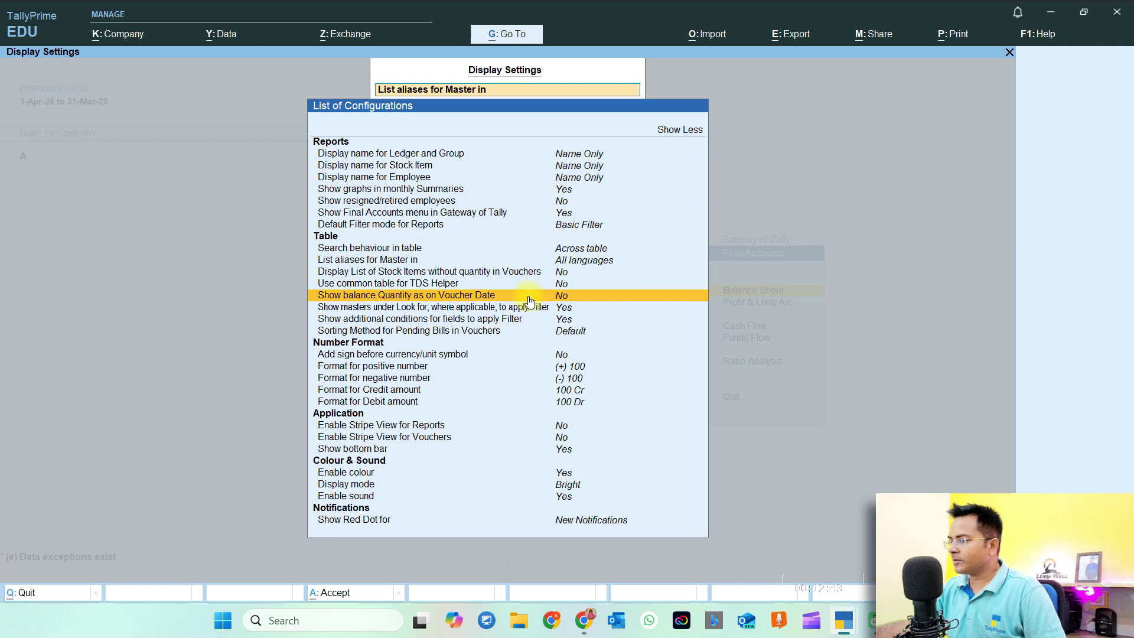
key(Down)
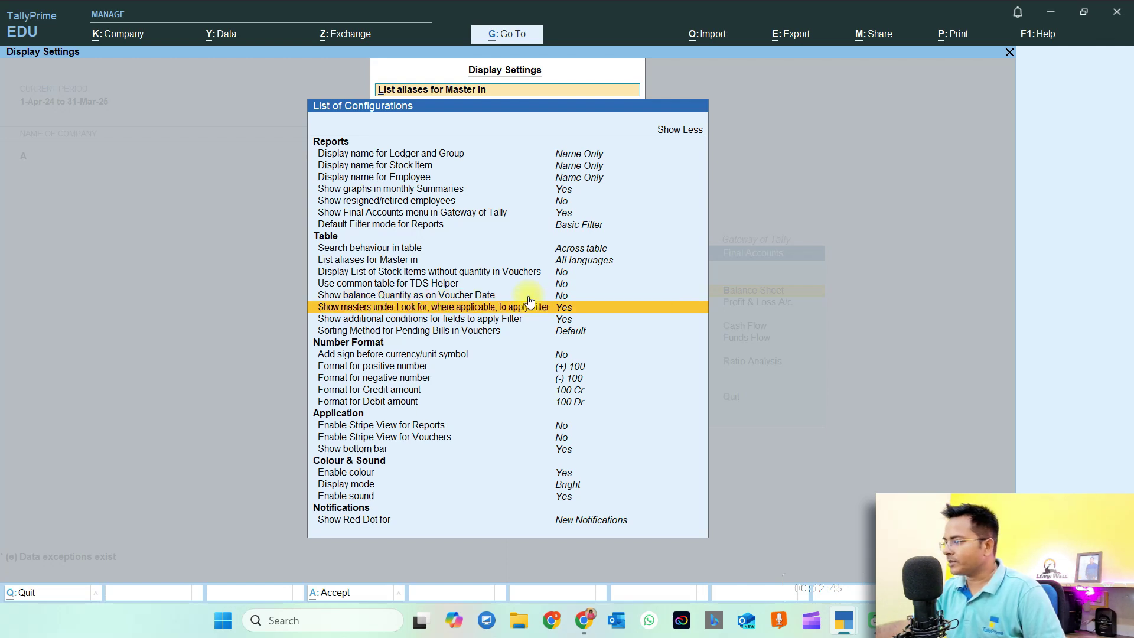
key(Down)
key(Down)
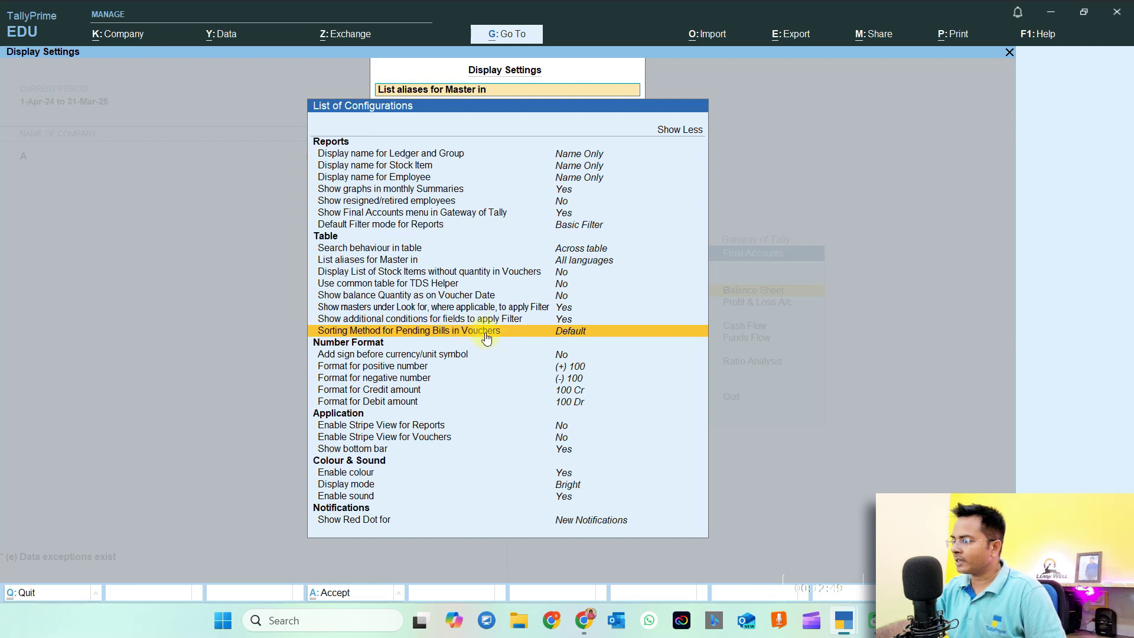
click(599, 338)
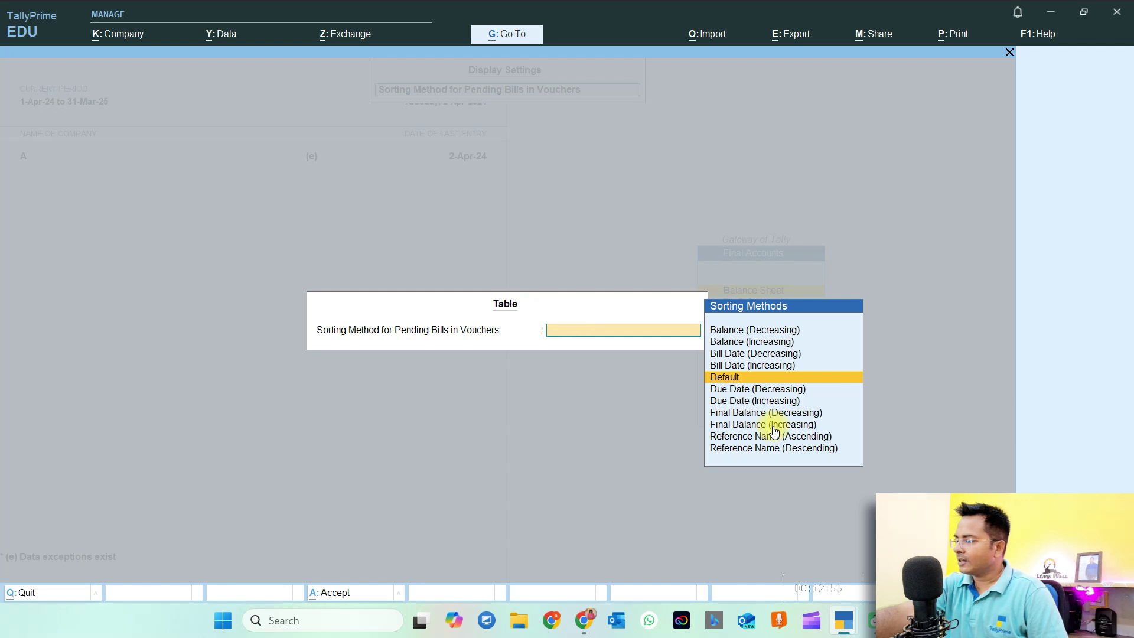
key(Return)
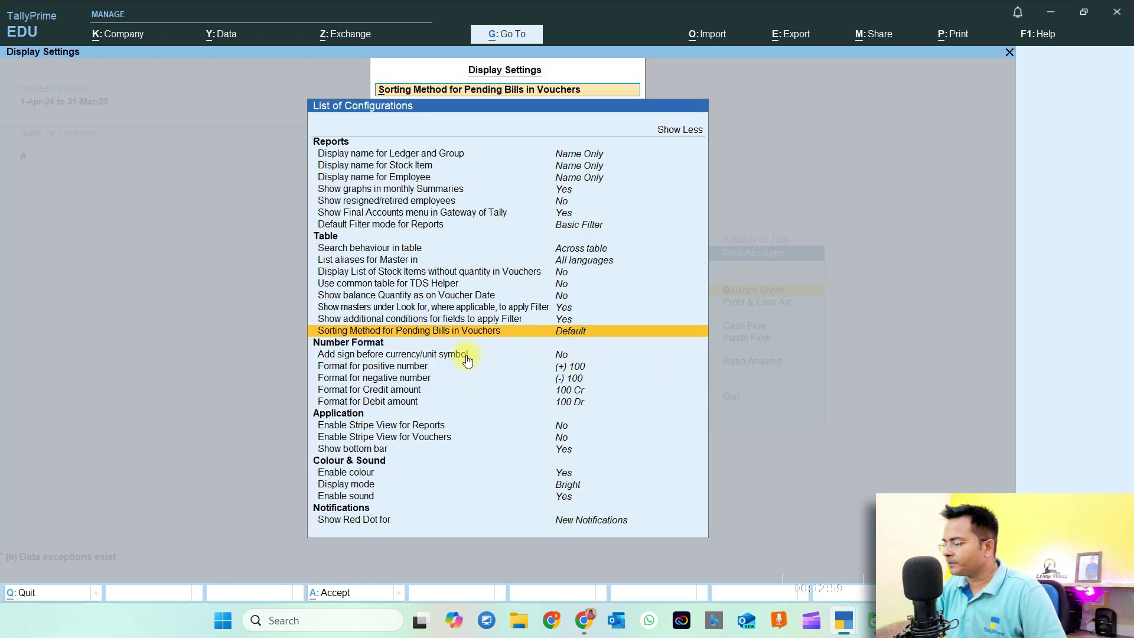
- Check the Add sign before currency/unit symbol configuration and keep it at No
click(566, 354)
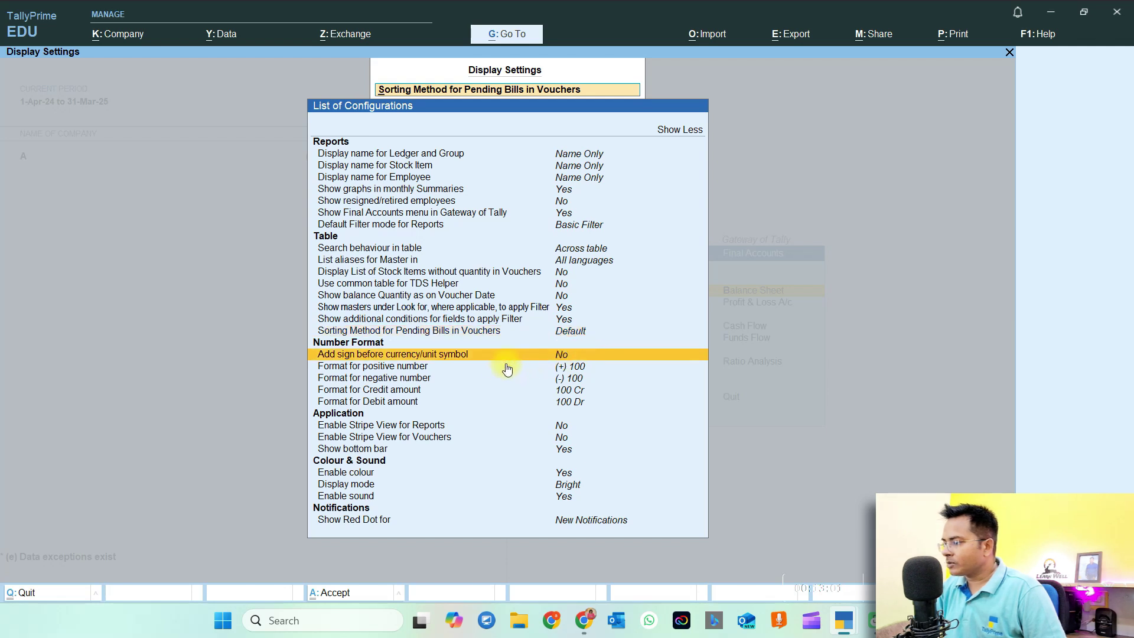
click(564, 356)
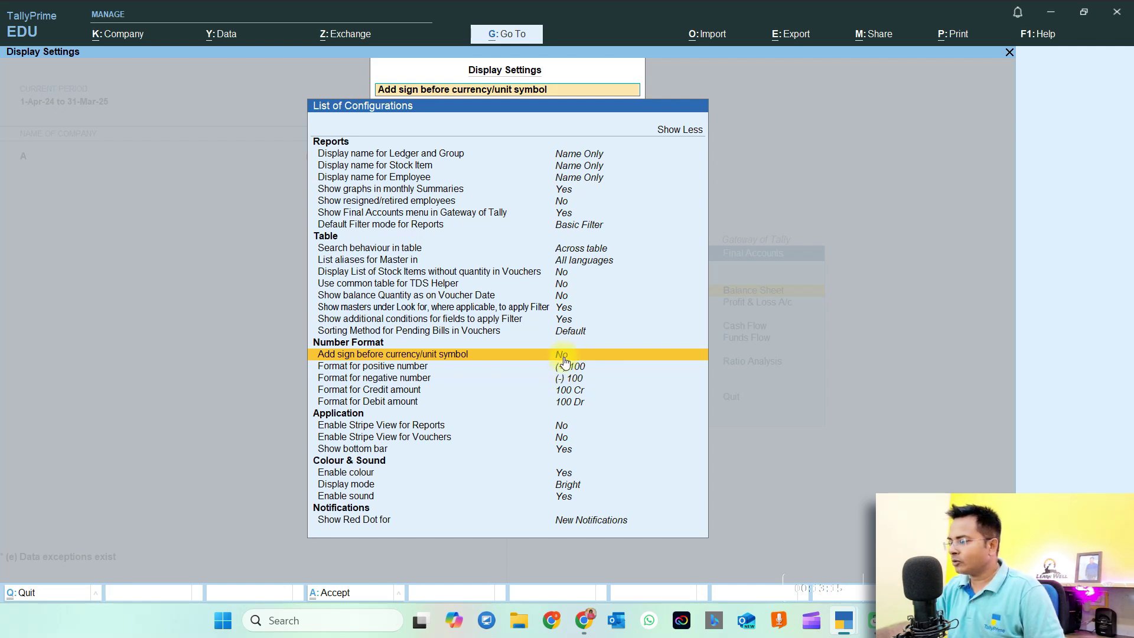
click(560, 358)
- Examine the available formats for positive and negative numbers, keeping (+) 100 and (-) 100
key(Down)
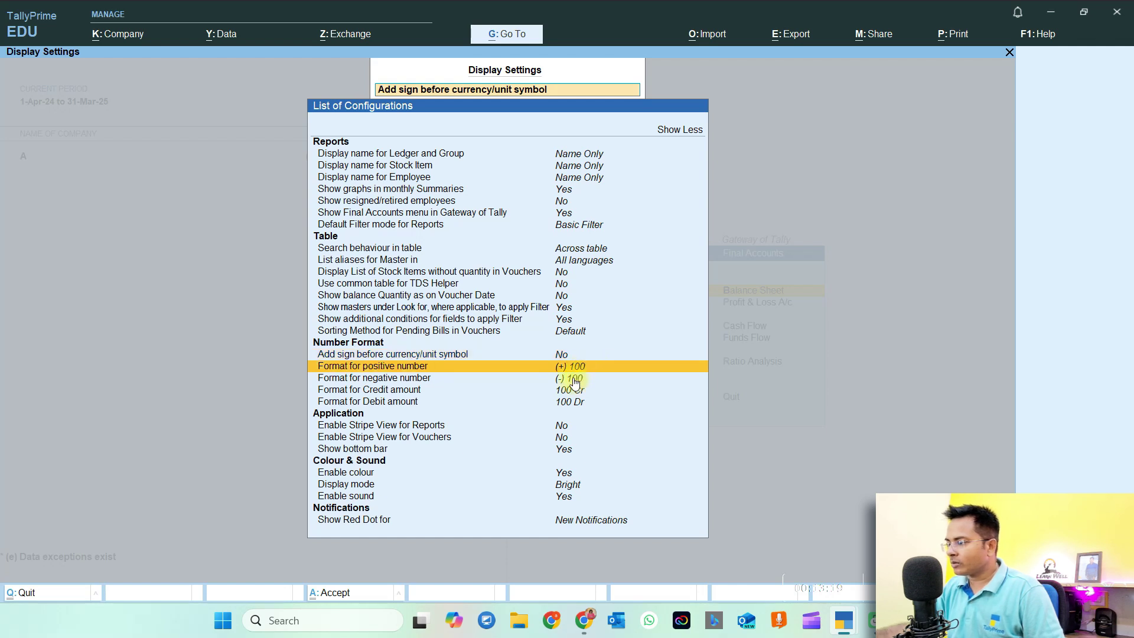
click(573, 383)
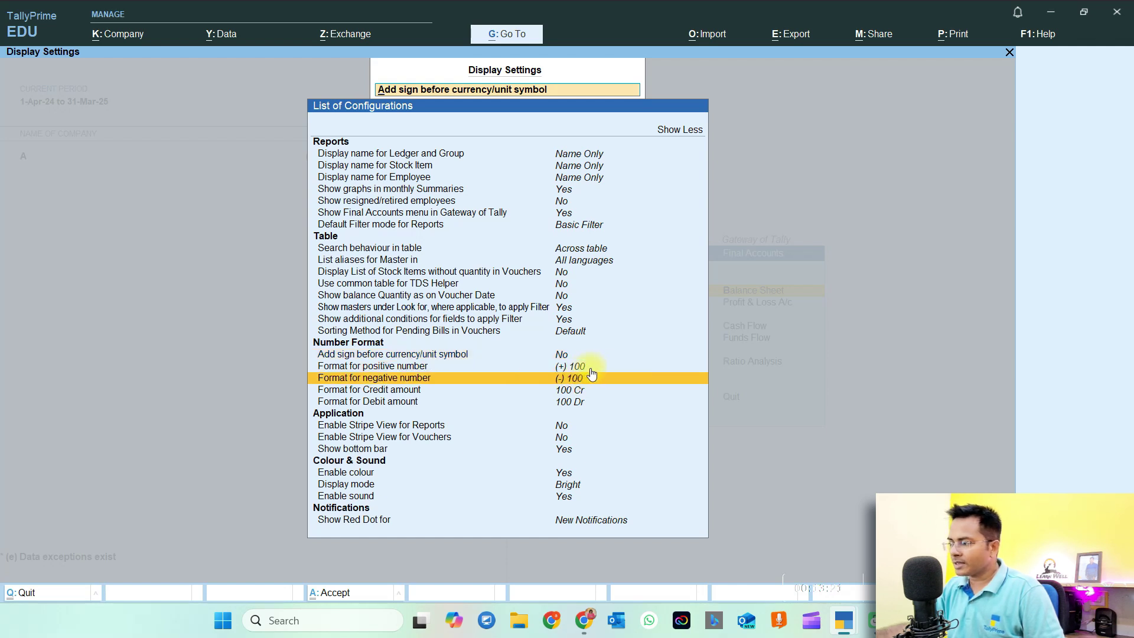
click(577, 367)
click(577, 367)
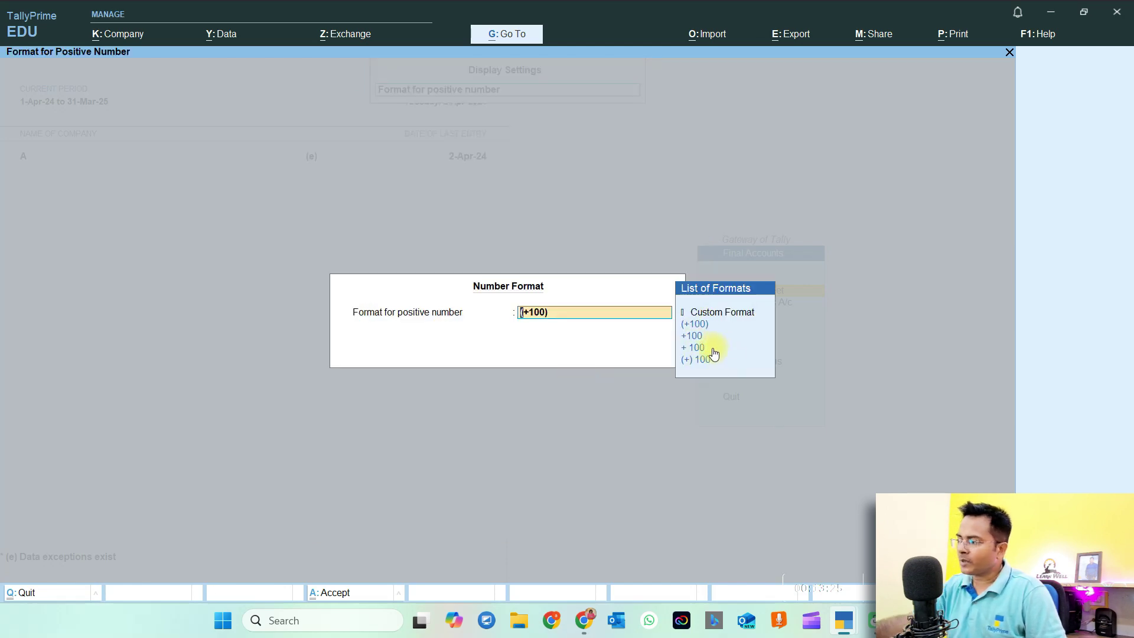
key(BackSpace)
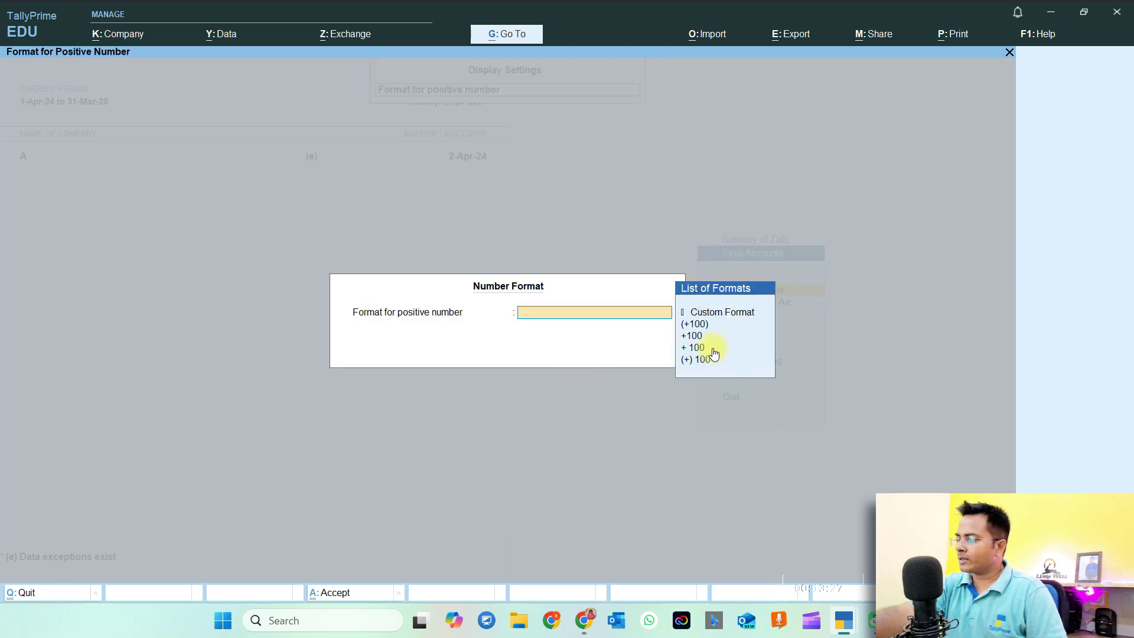
click(712, 354)
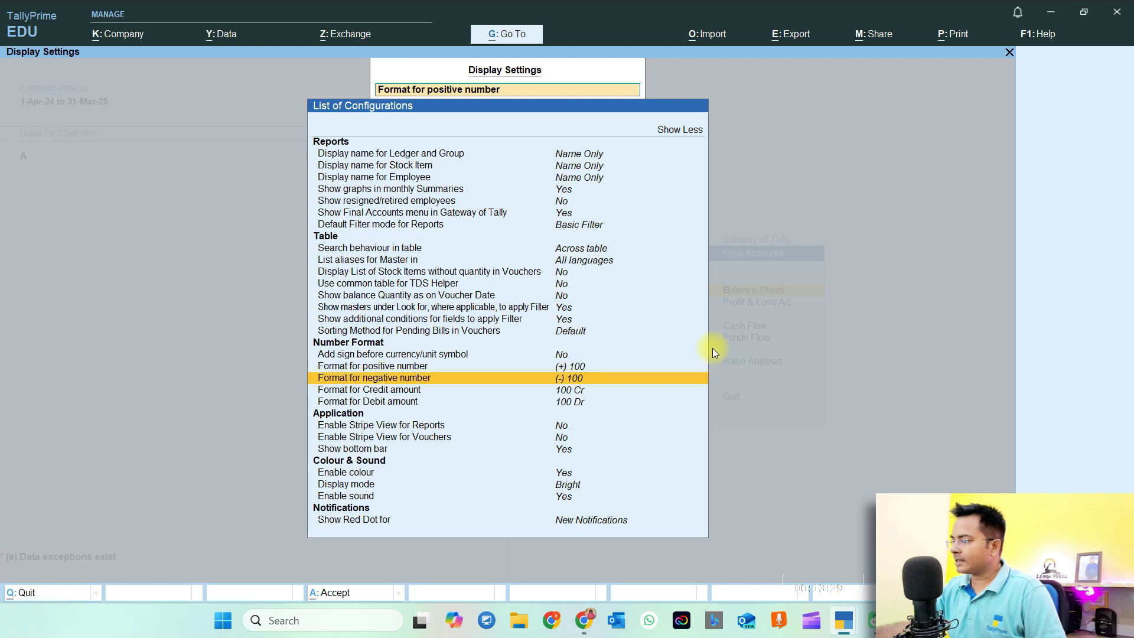
key(Return)
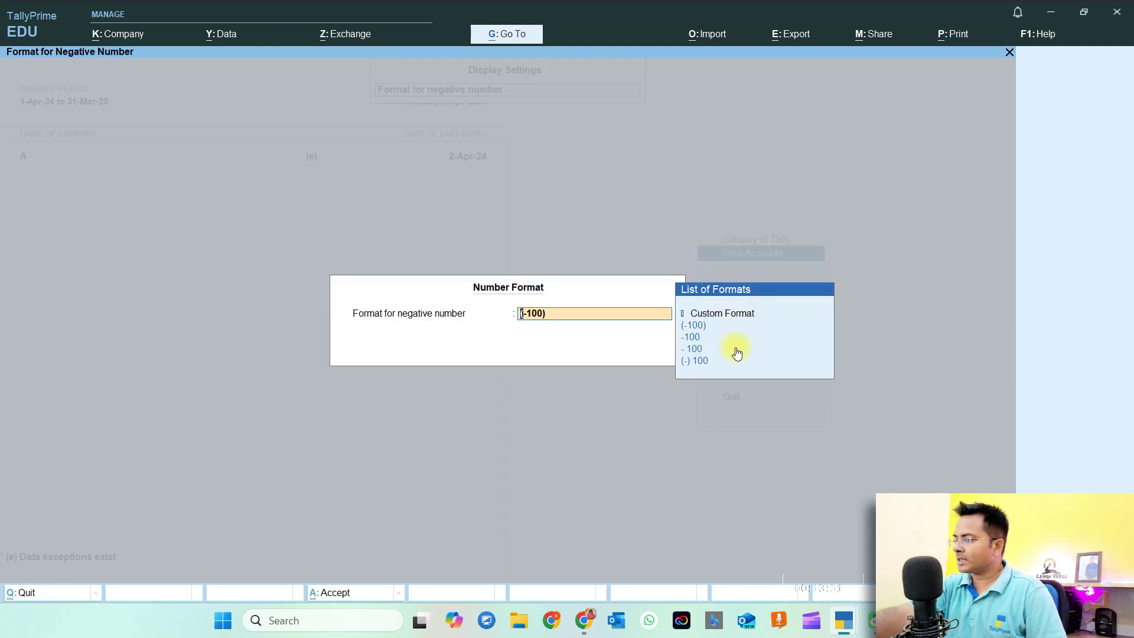
click(737, 355)
key(Down)
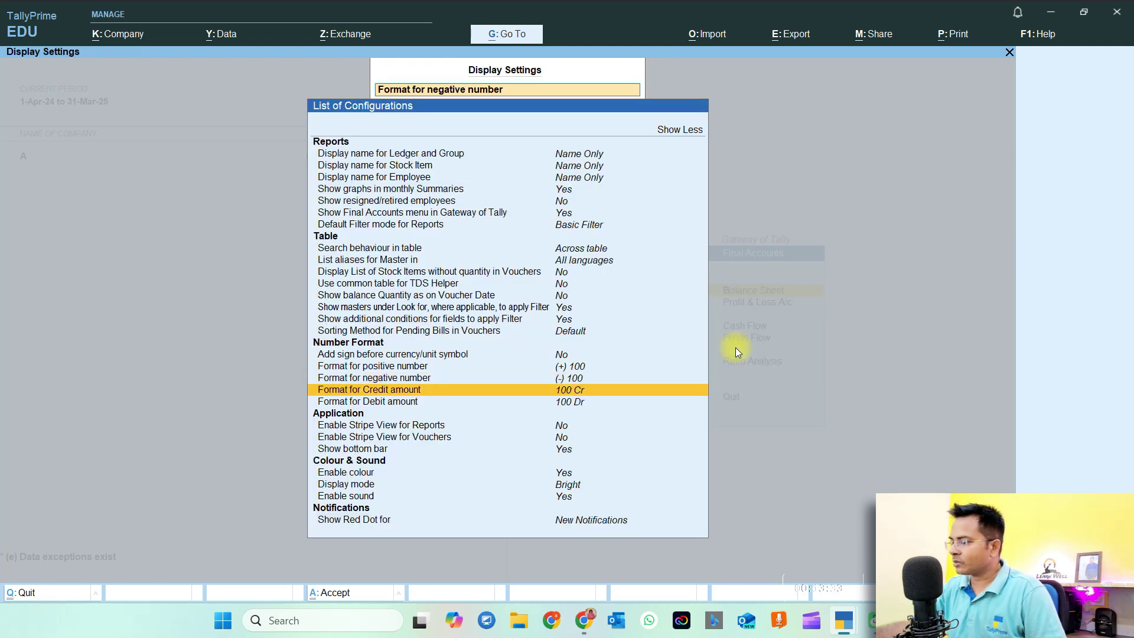
- Examine the available formats for Credit and Debit amounts, keeping 100 Cr and 100 Dr
key(Return)
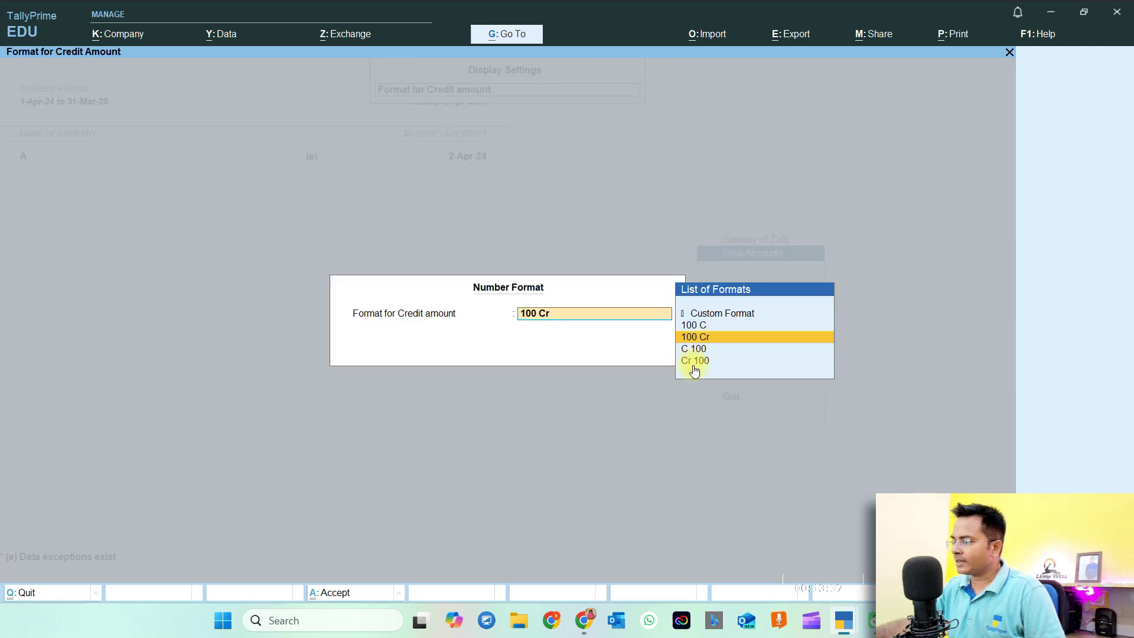
key(Return)
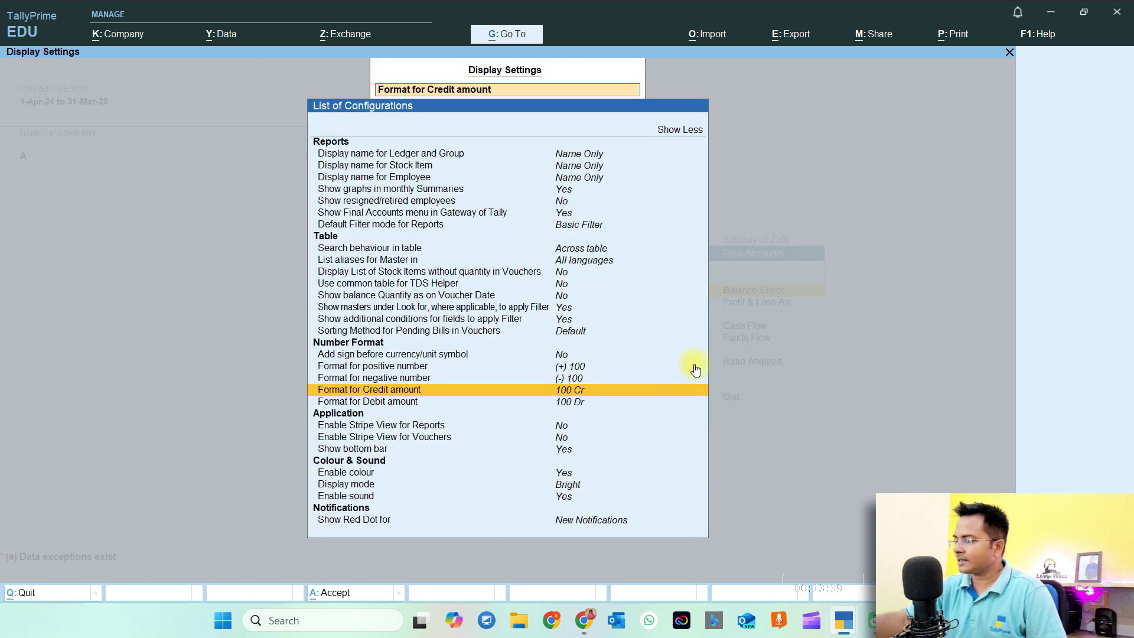
key(Down)
key(Return)
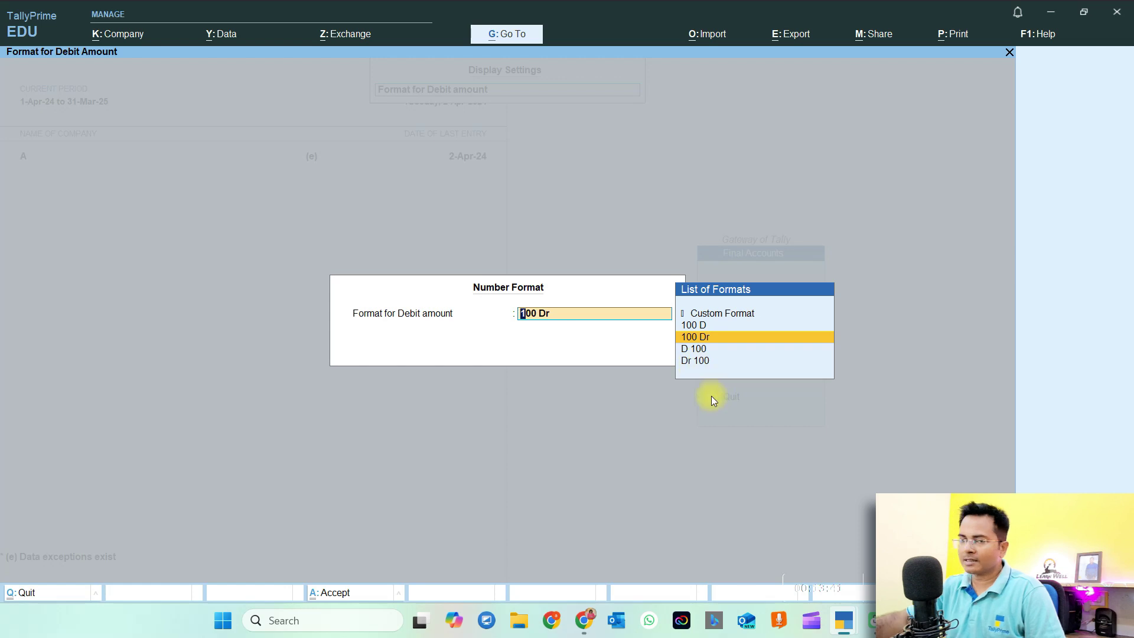
key(BackSpace)
key(Return)
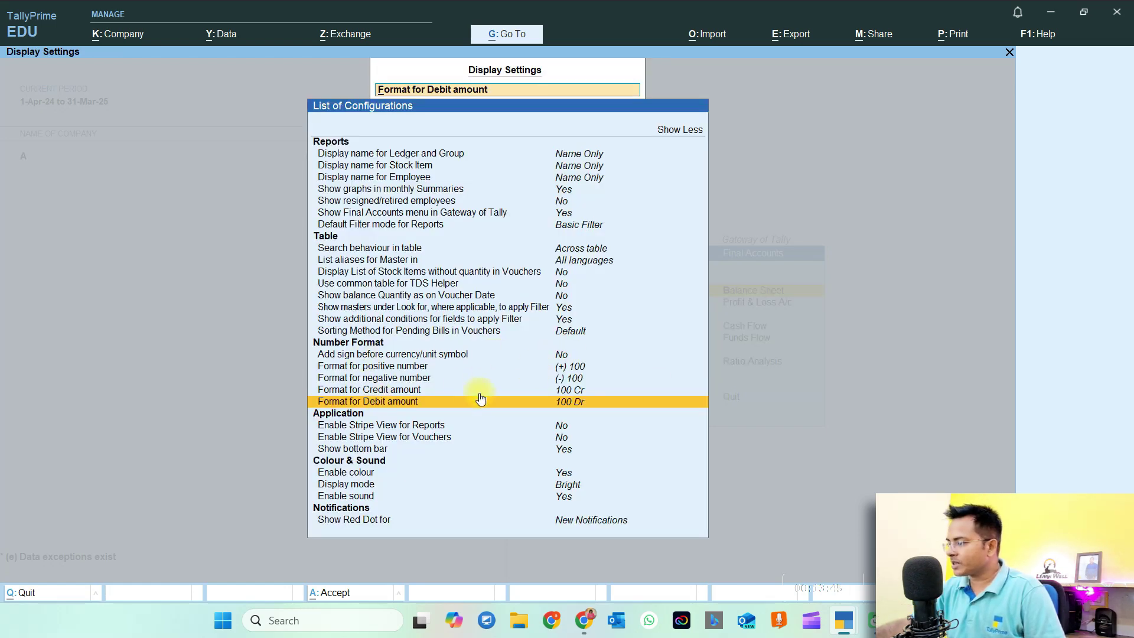
- Set Enable Stripe View to Yes for both Reports and Vouchers and save the display settings
click(419, 431)
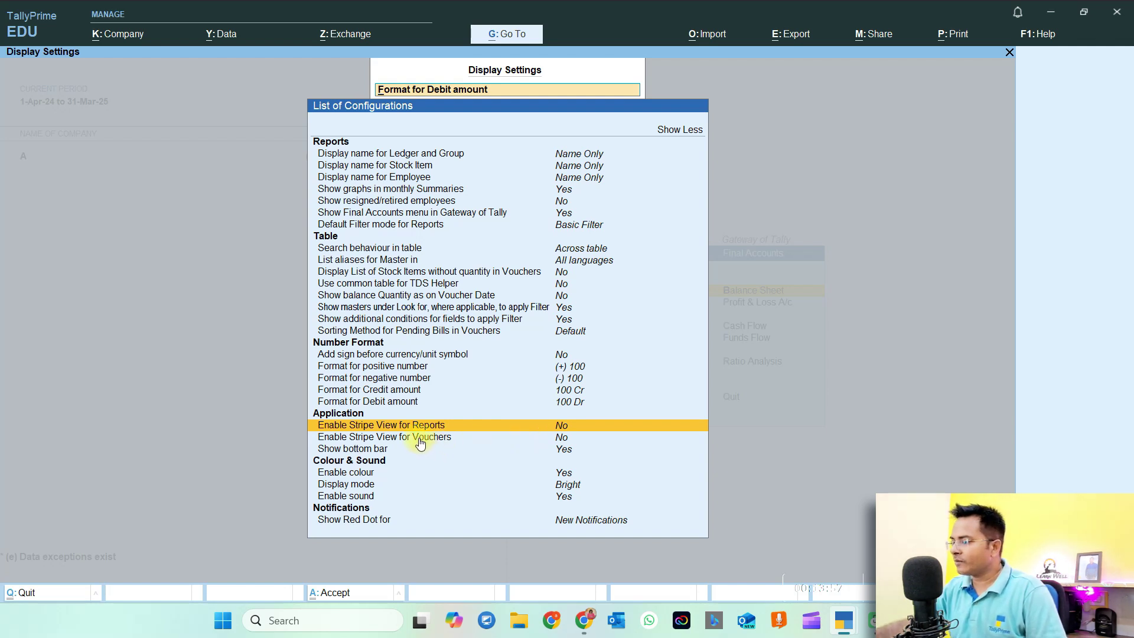
key(Return)
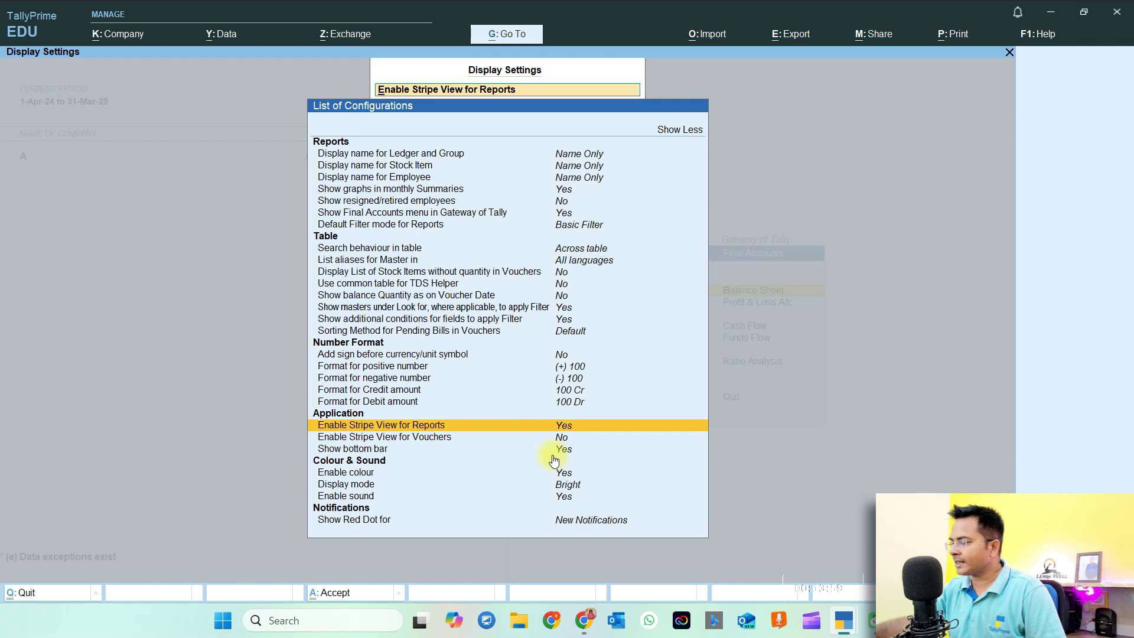
click(466, 438)
click(511, 444)
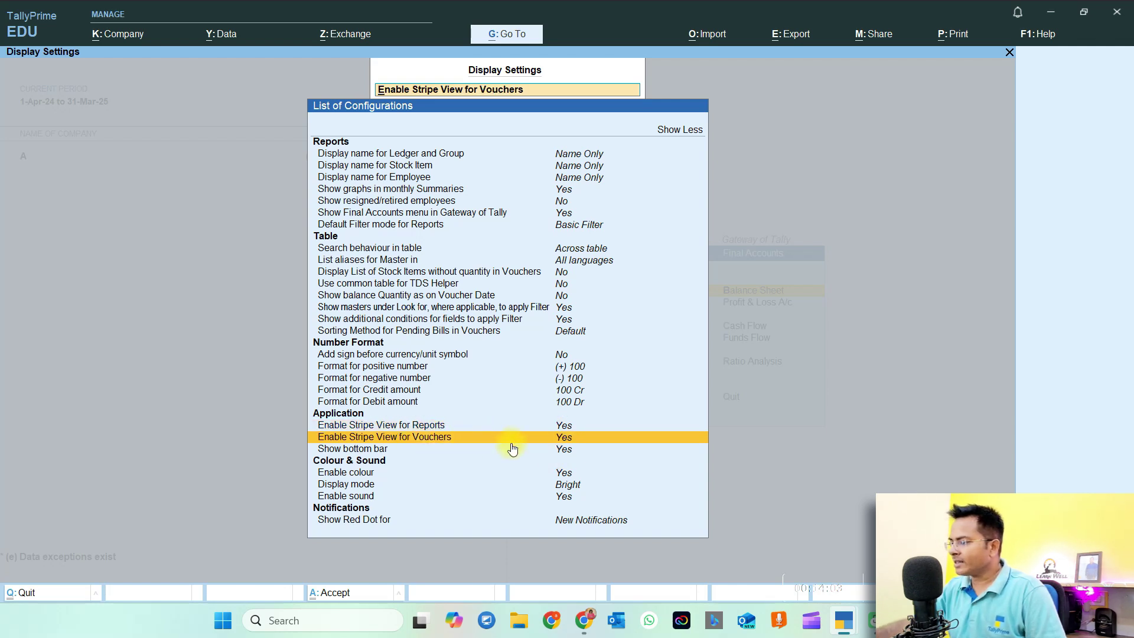
key(ctrl+a)
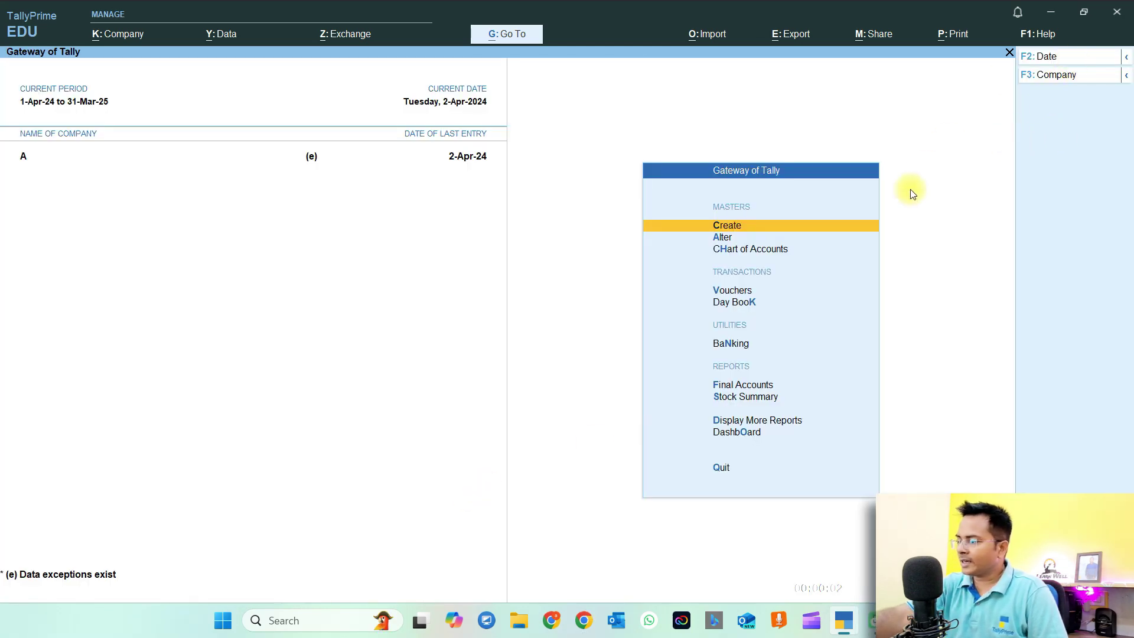
- Open the Day Book from Display More Reports, examine its row striping and return to Gateway of Tally
key(d)
key(k)
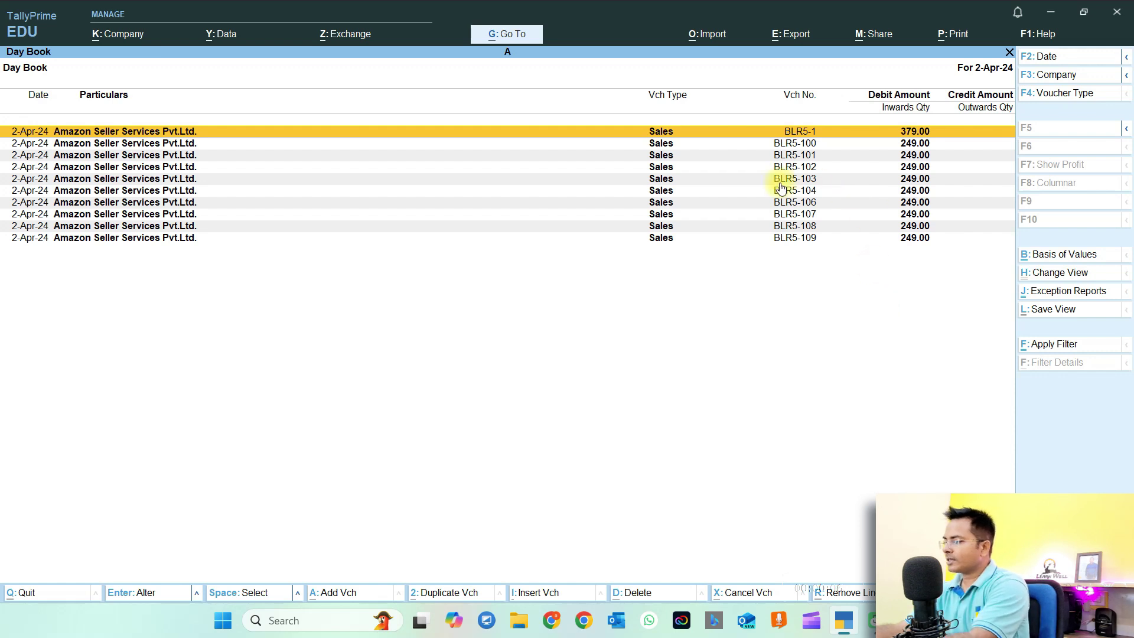
key(Down)
key(Down)
key(Down)
key(Down)
key(Down)
key(Down)
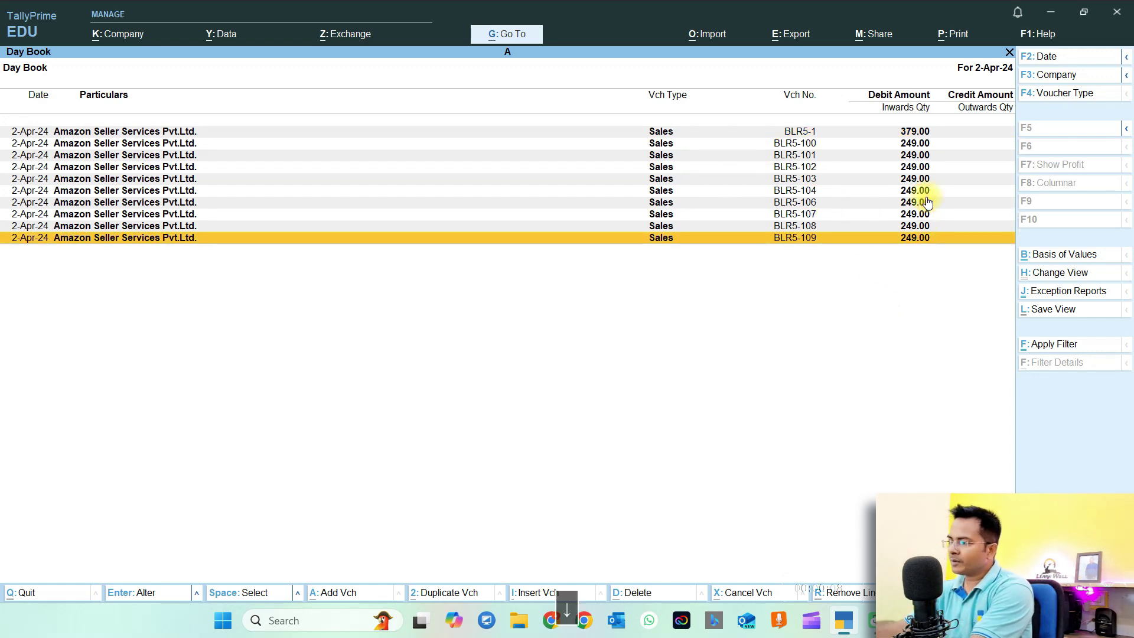
key(Escape)
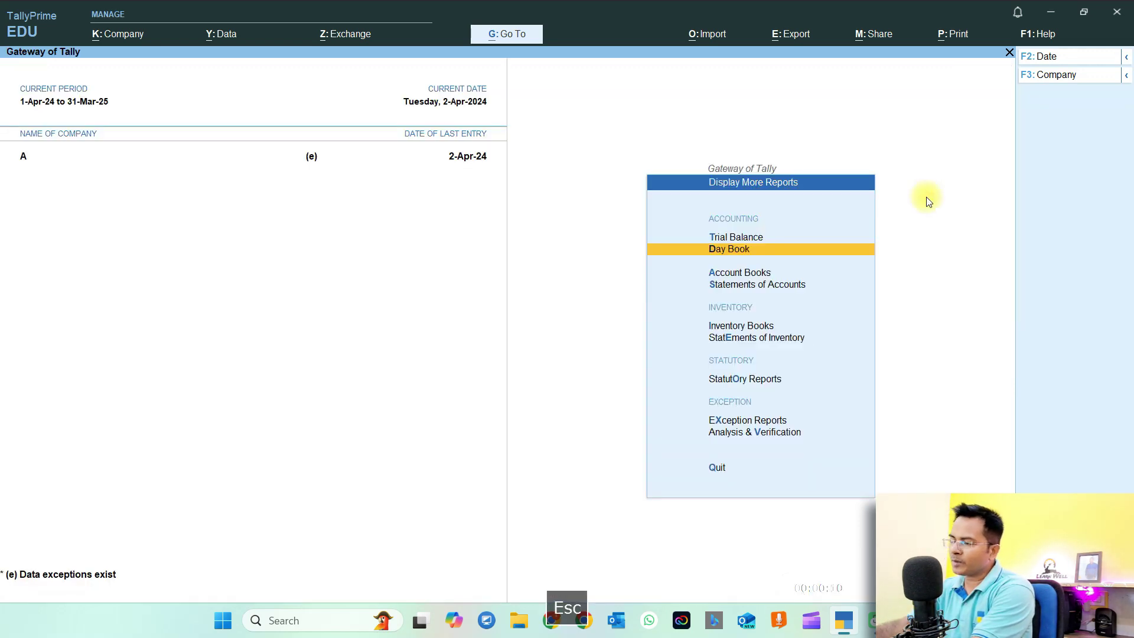
key(Escape)
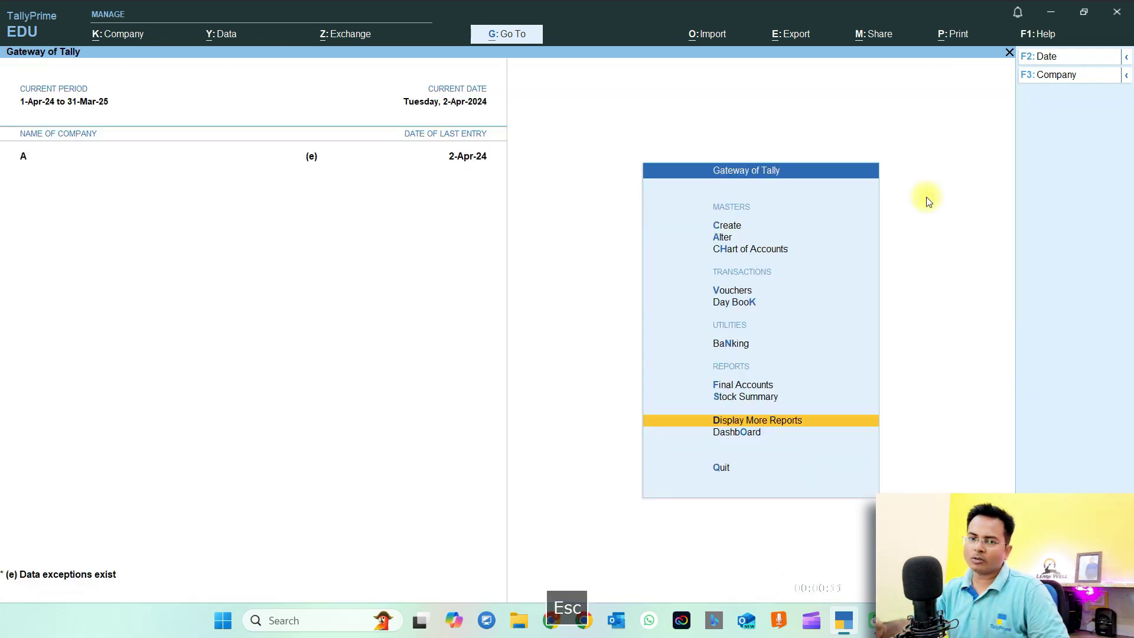
- View the Balance Sheet and the Profit & Loss A/c from Final Accounts to examine their row striping
click(773, 383)
key(Return)
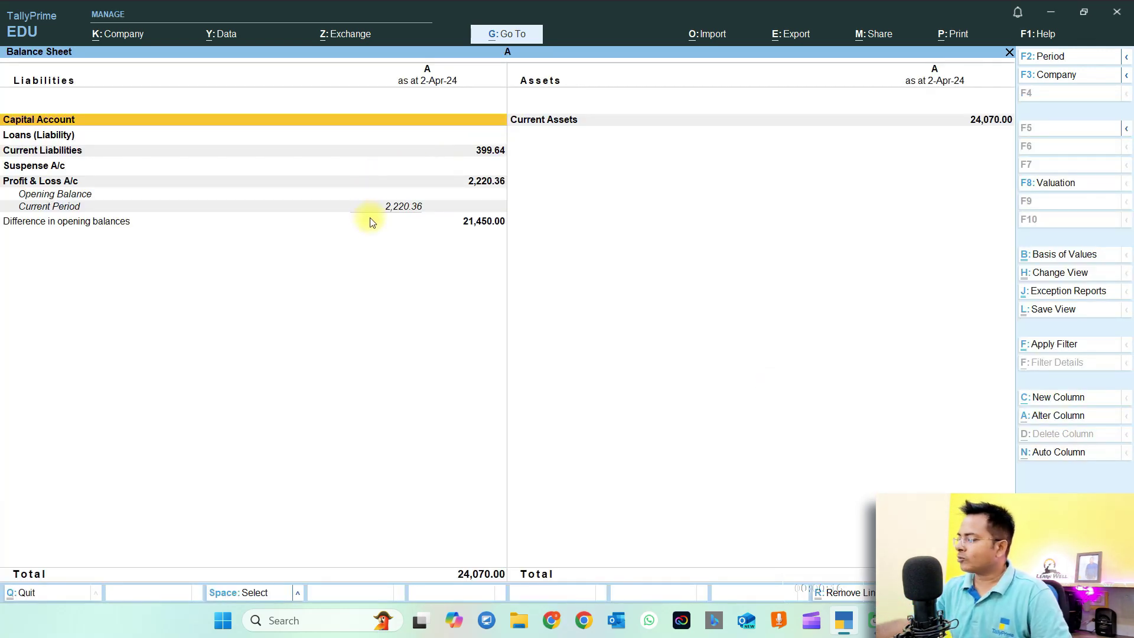
key(Escape)
key(Down)
key(Return)
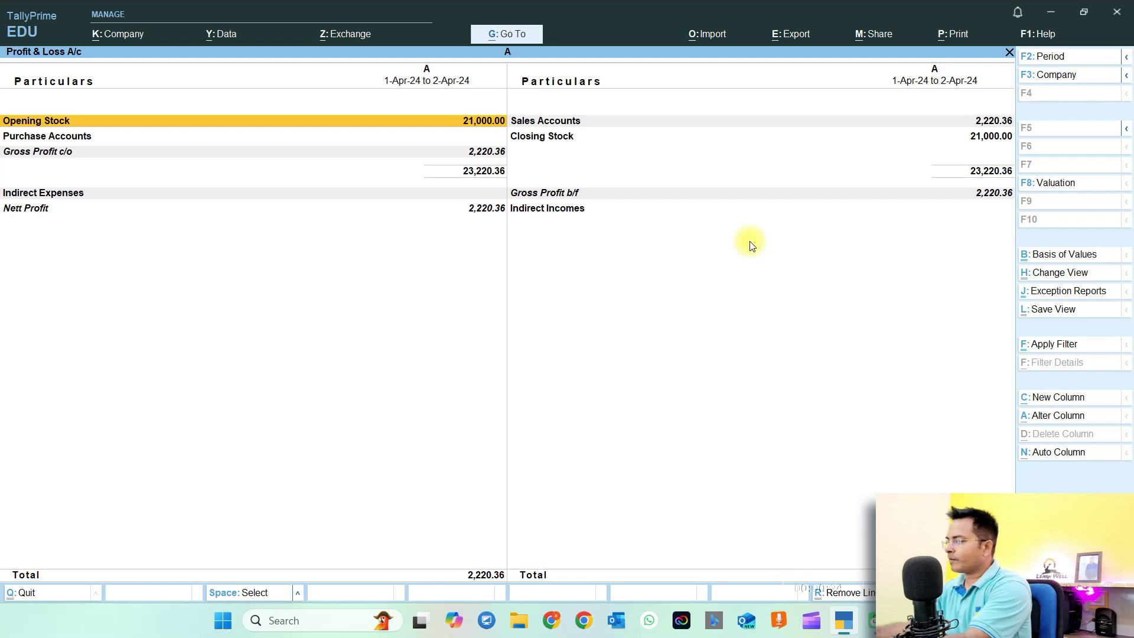
key(Right)
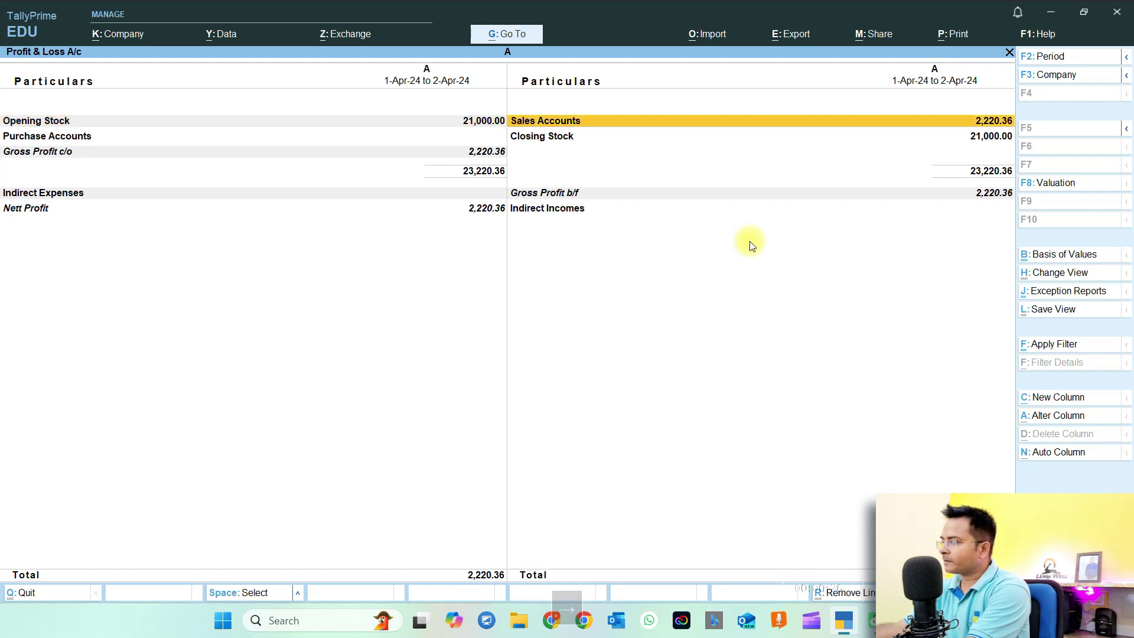
key(Return)
key(Return)
key(Return)
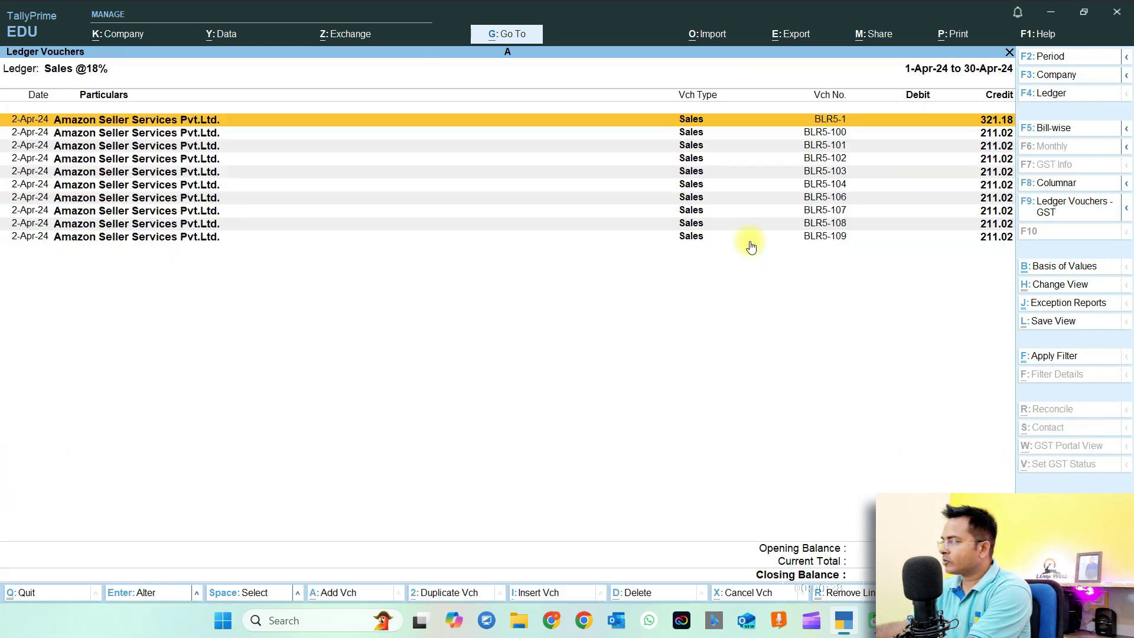
key(Return)
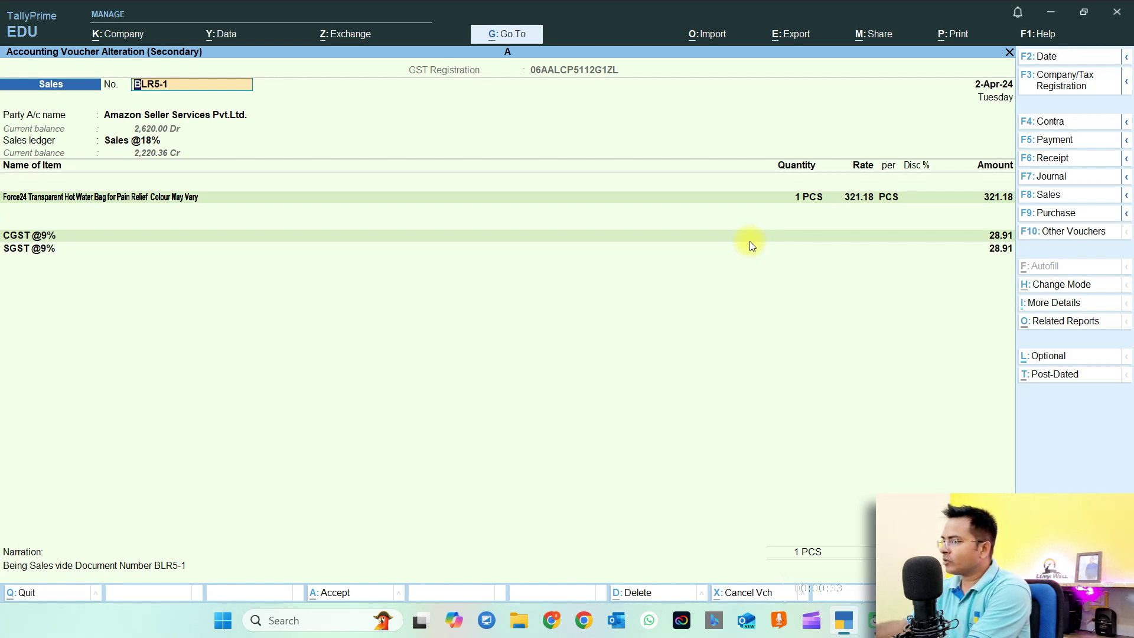
- Open the print preview of the sales voucher's Tax Invoice
key(ctrl+p)
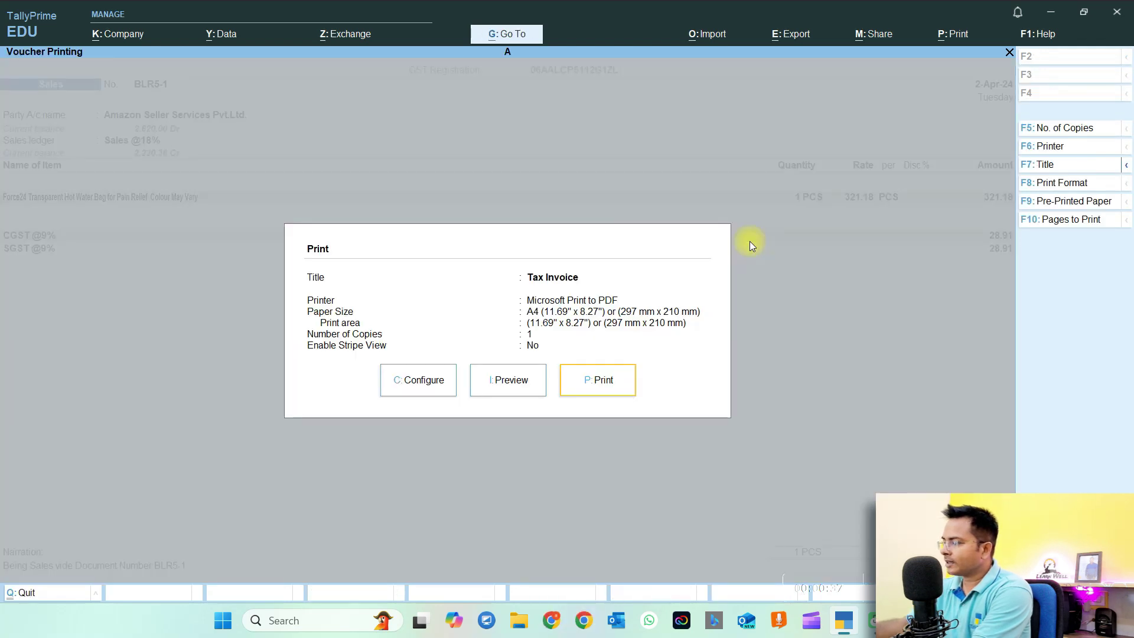
key(Left)
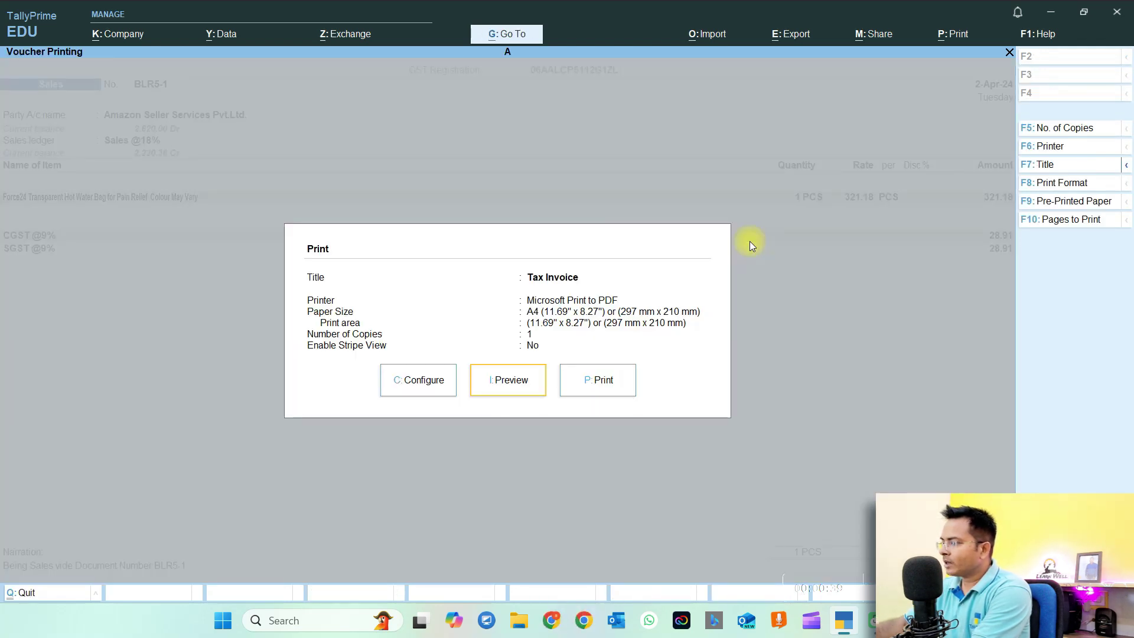
key(Return)
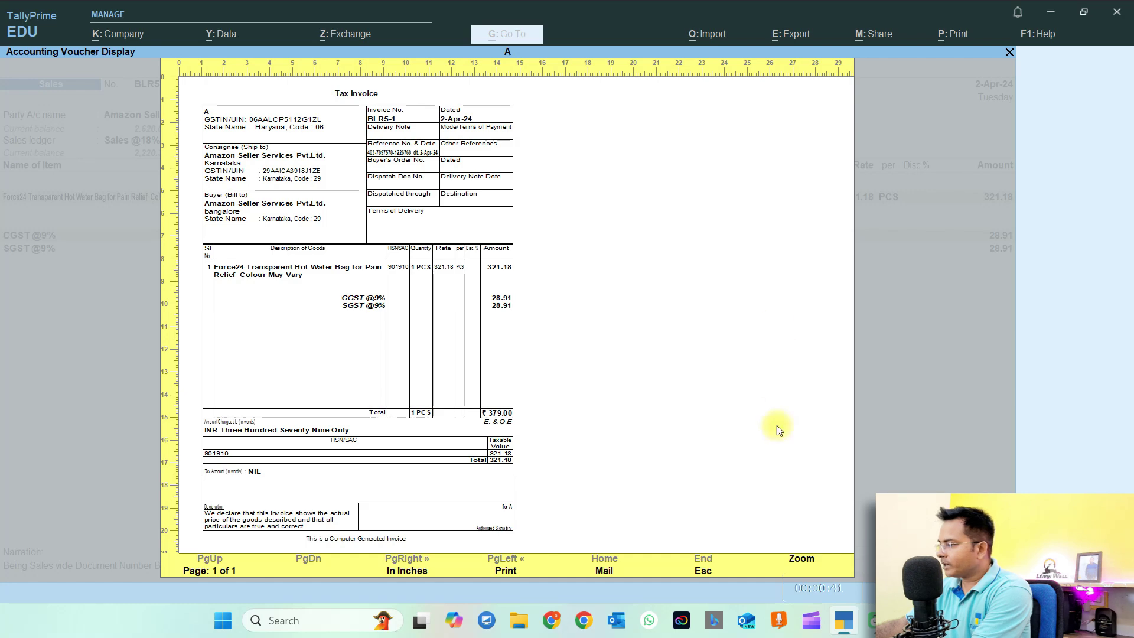
- Enable Stripe View in the sales voucher's print configuration and examine the Tax Invoice preview enlarged
click(799, 558)
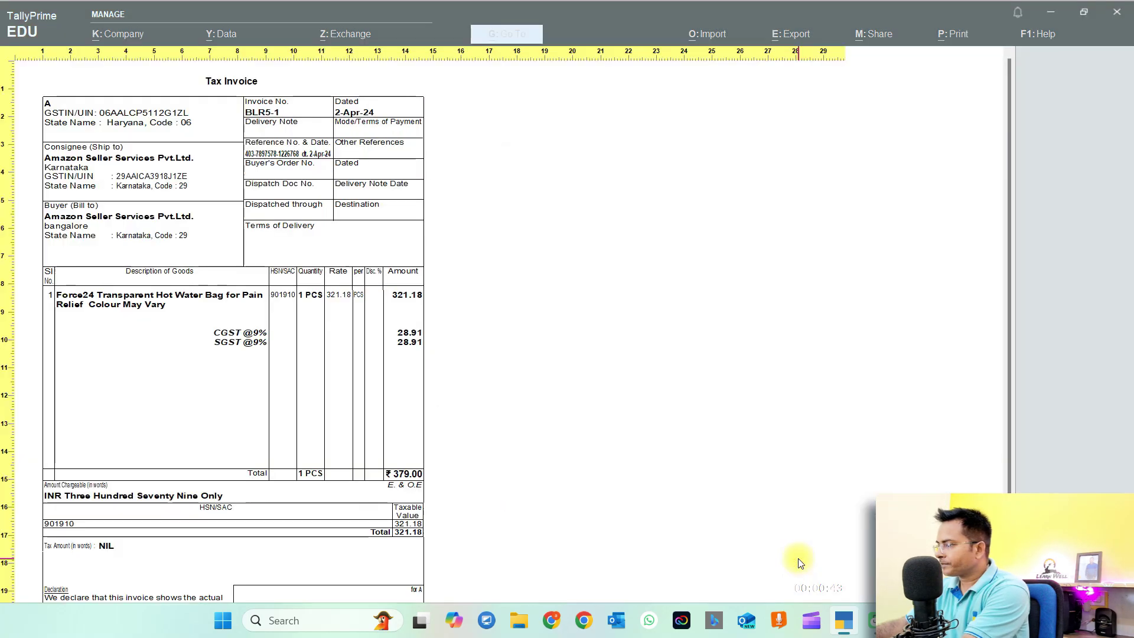
key(Escape)
click(421, 399)
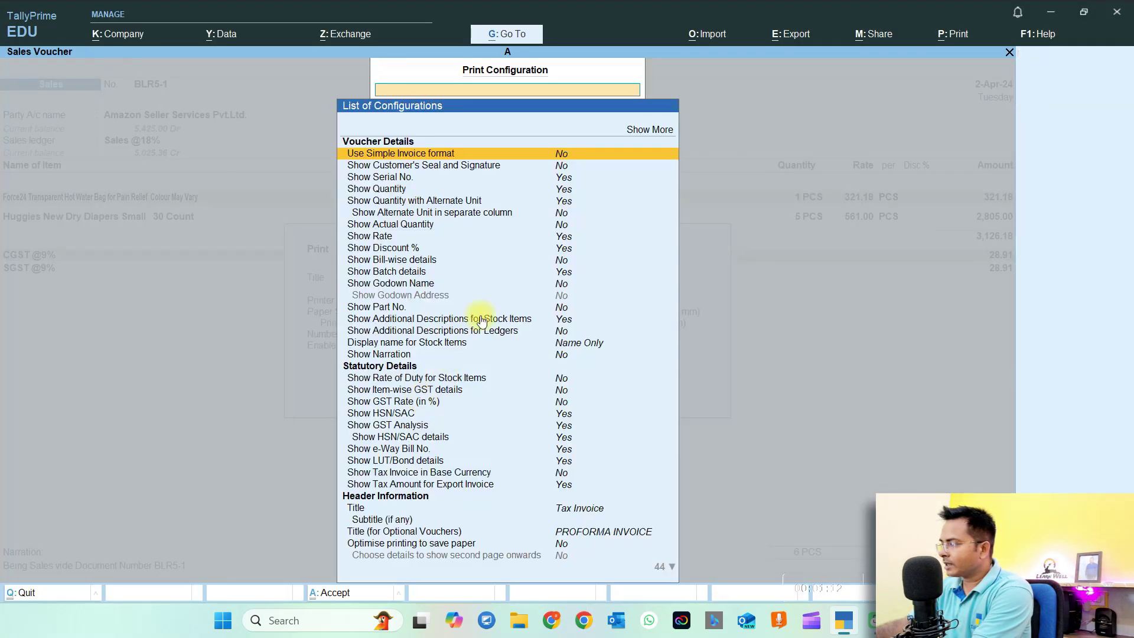
scroll(590, 557, down, 10)
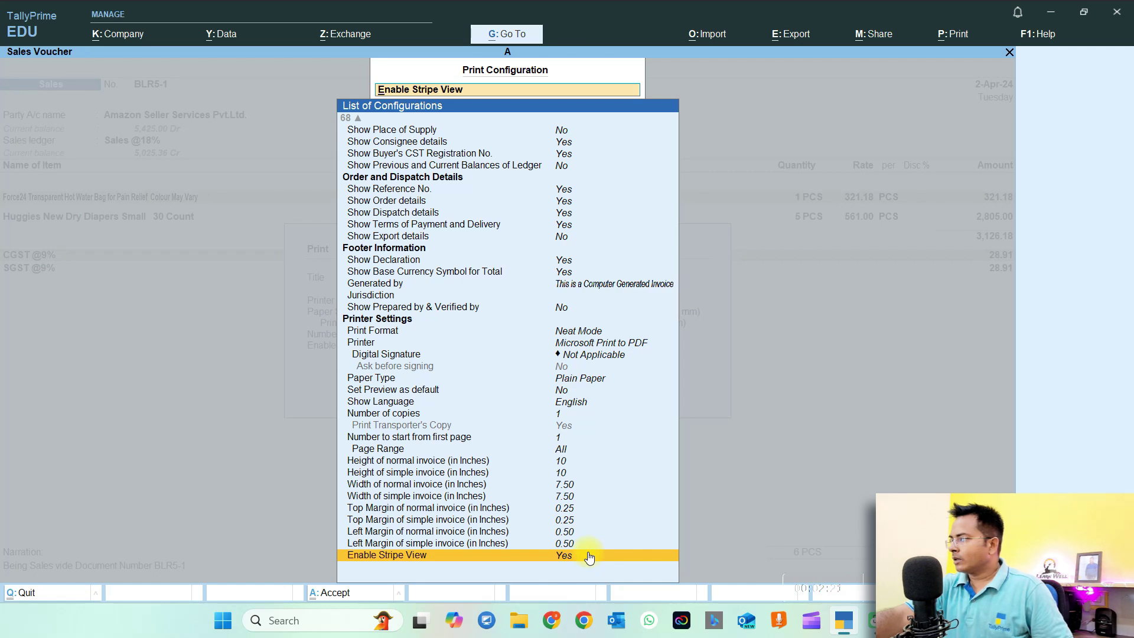
key(Escape)
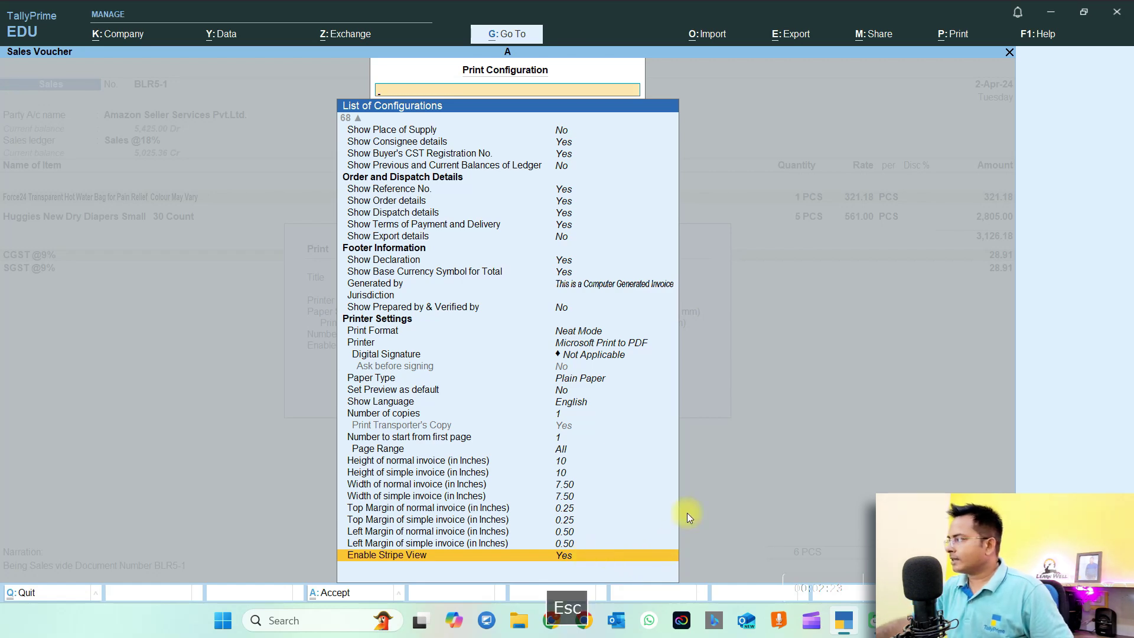
click(532, 387)
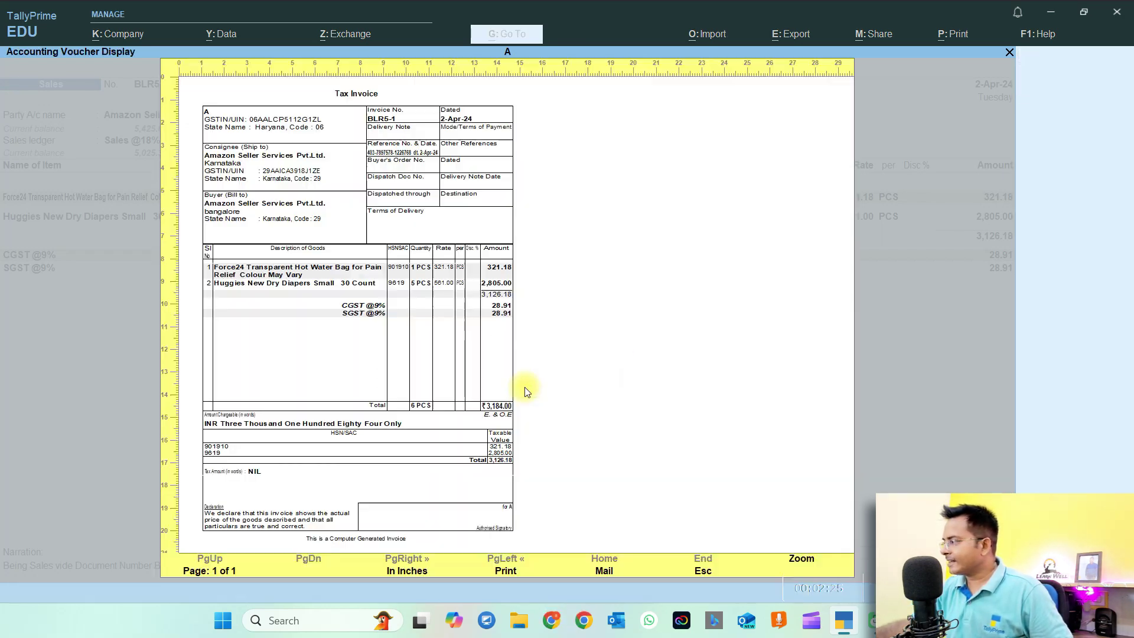
click(810, 559)
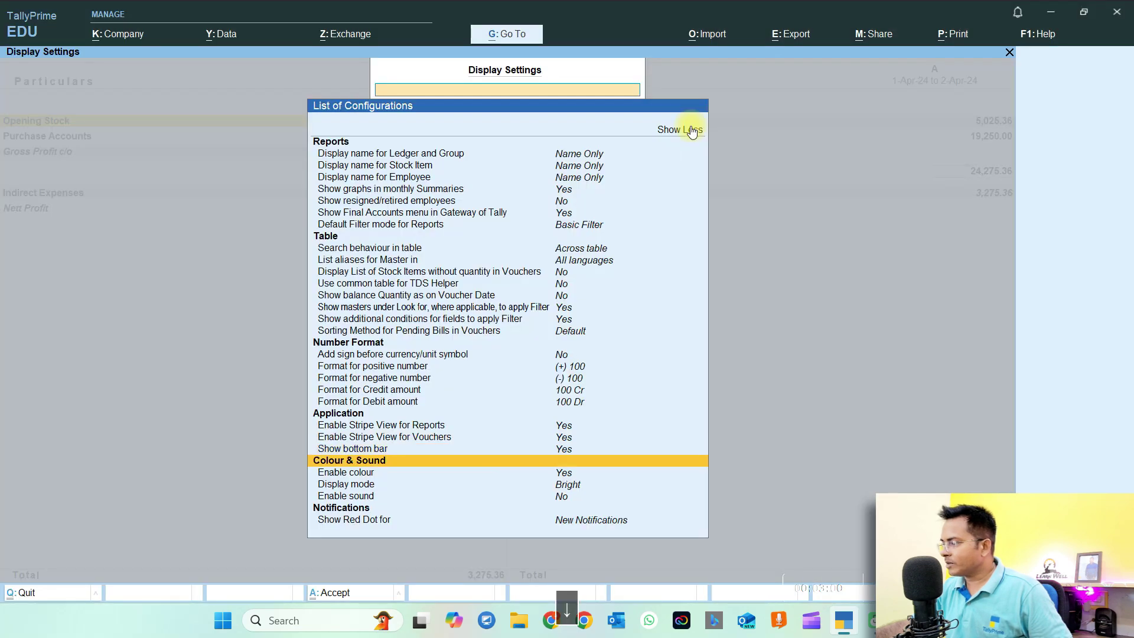
- Set Enable colour to No in the Display Settings to try the colourless look, and restore it to Yes
key(Down)
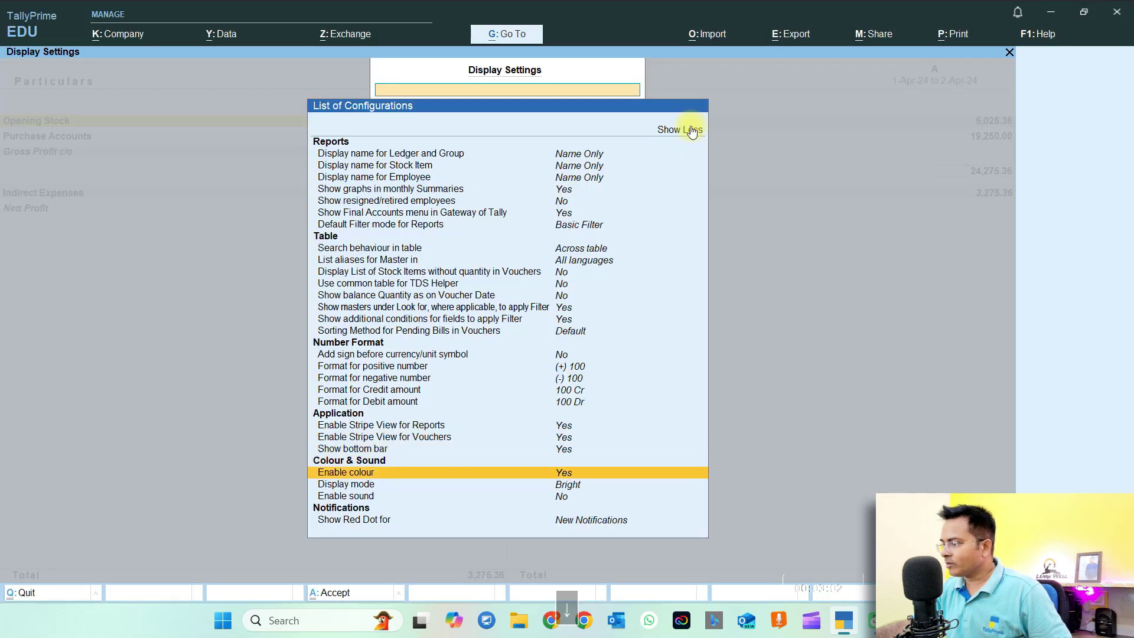
key(Return)
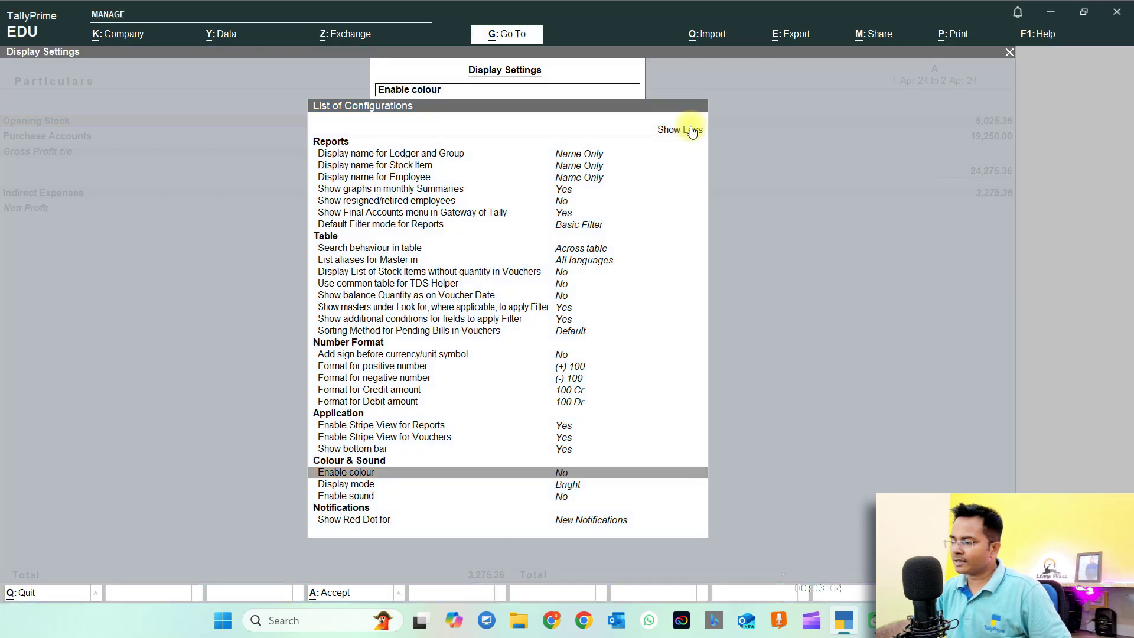
key(Return)
key(Return)
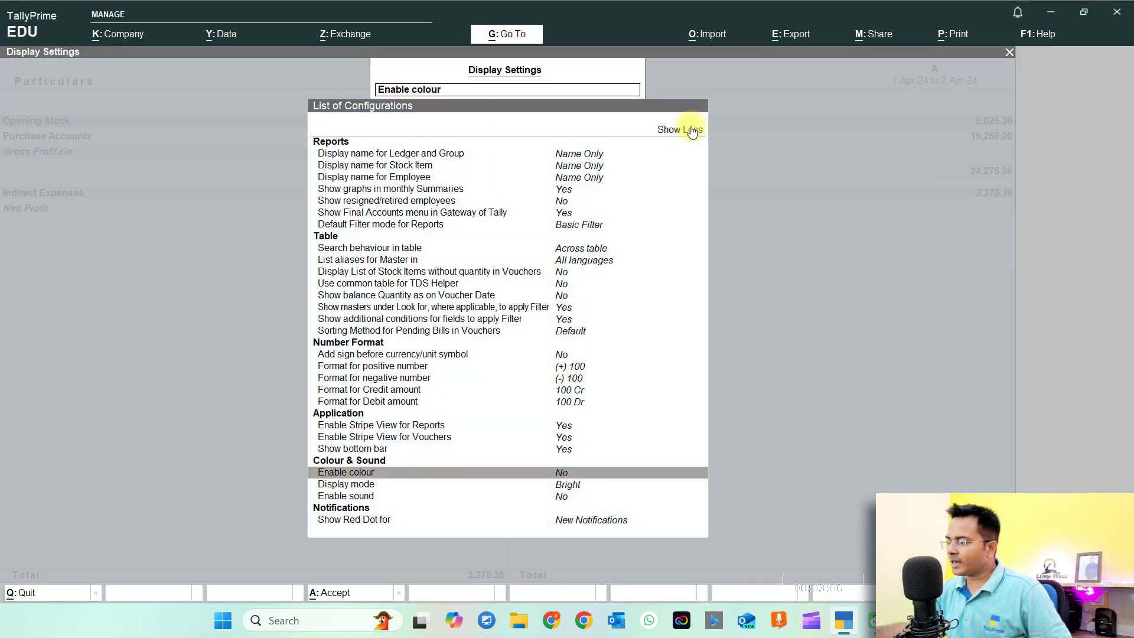
key(Return)
- Try the Soft display mode in the Colour & Sound settings and return it to Bright
key(Down)
key(Return)
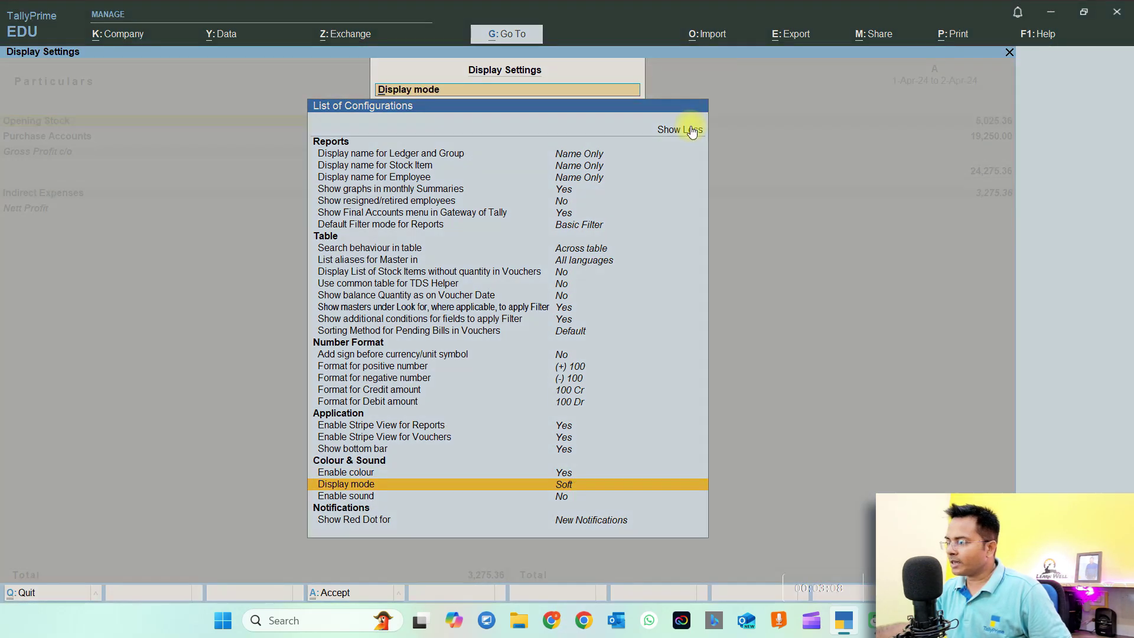
key(Return)
key(Return)
key(Return)
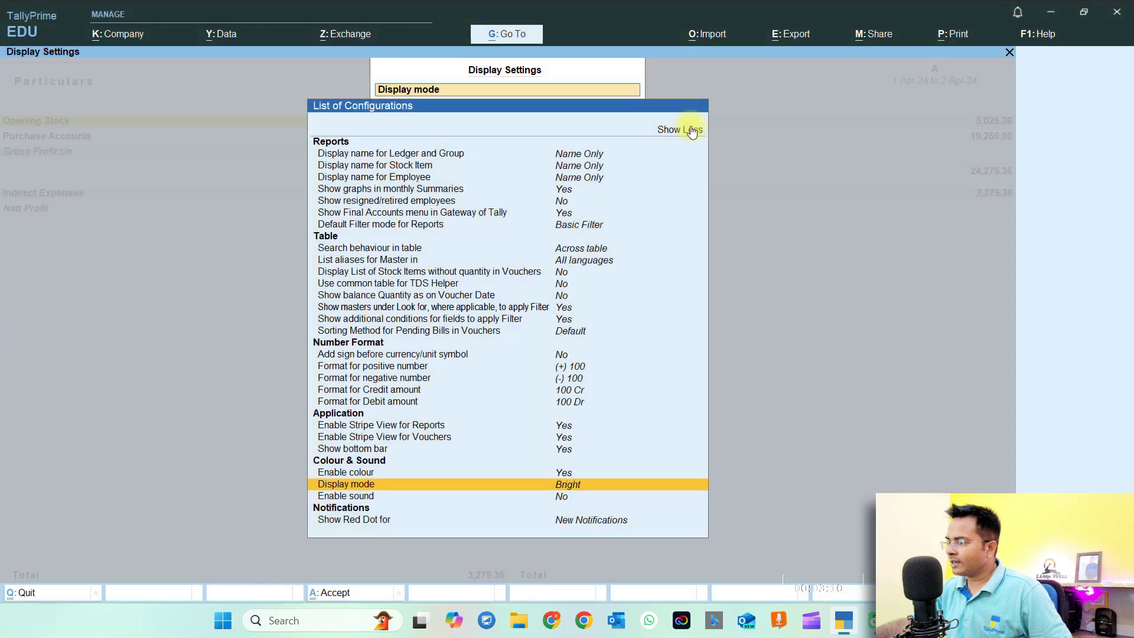
- Switch Enable sound to Yes in the Colour & Sound settings and back to No
key(Down)
key(Return)
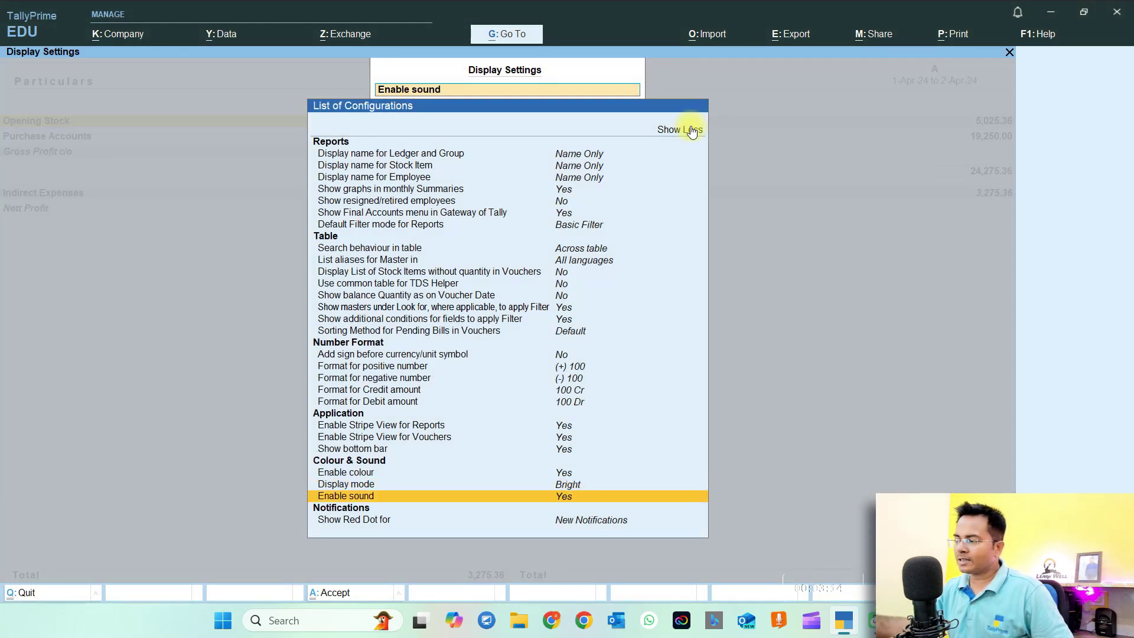
key(Return)
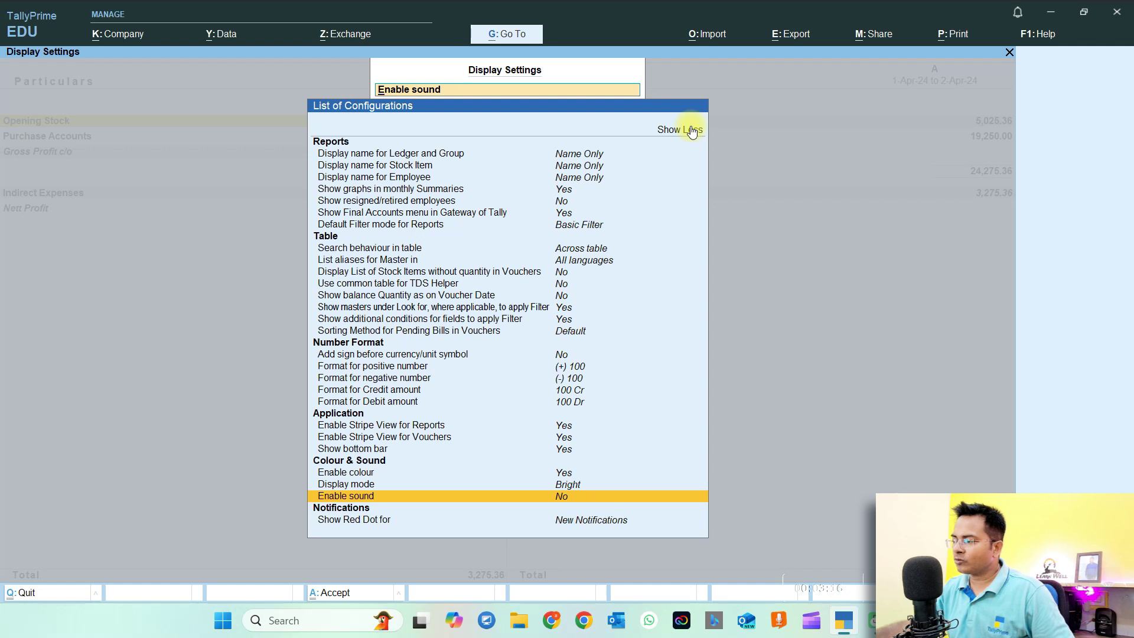
- Review the available options of the Show Red Dot for notification setting and leave it without choosing a different one
key(Down)
key(Down)
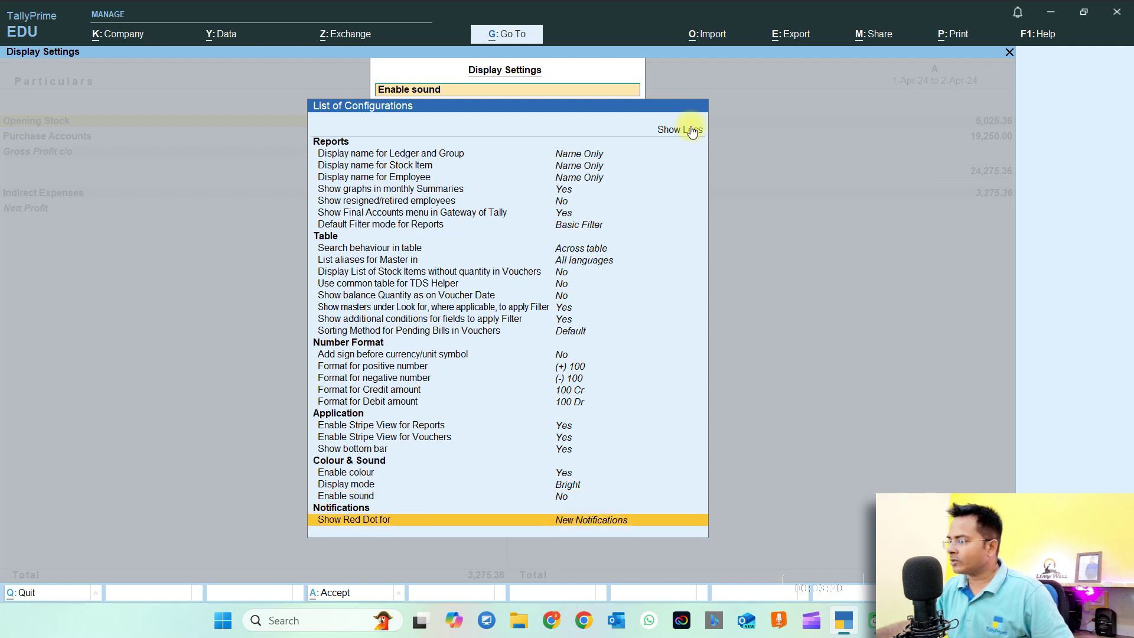
key(Up)
key(Up)
key(Down)
key(Down)
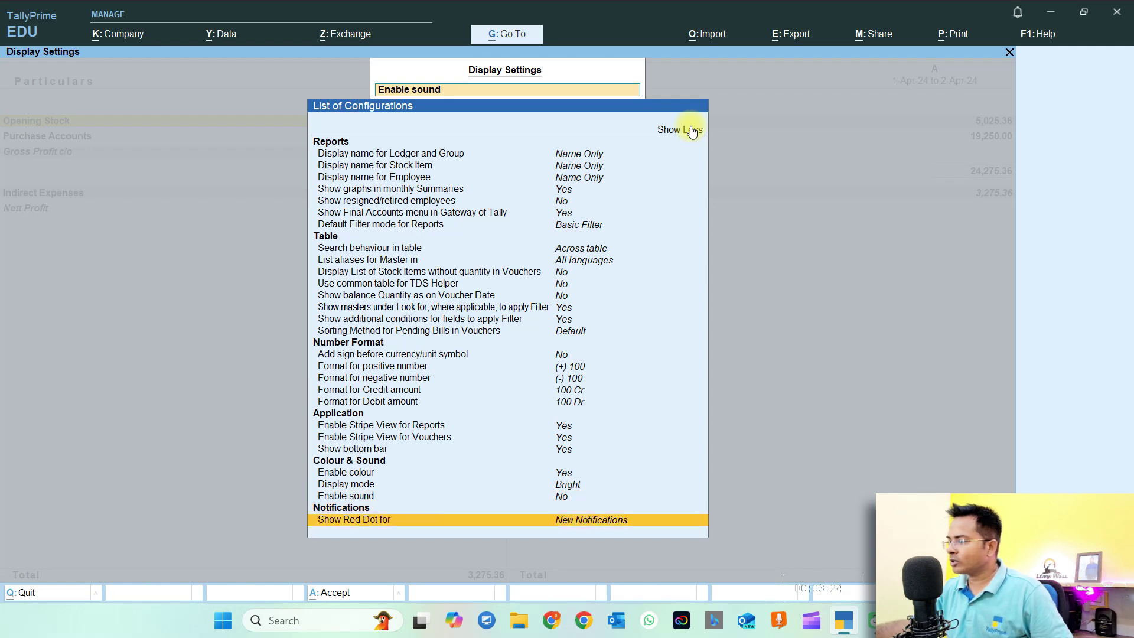
key(Return)
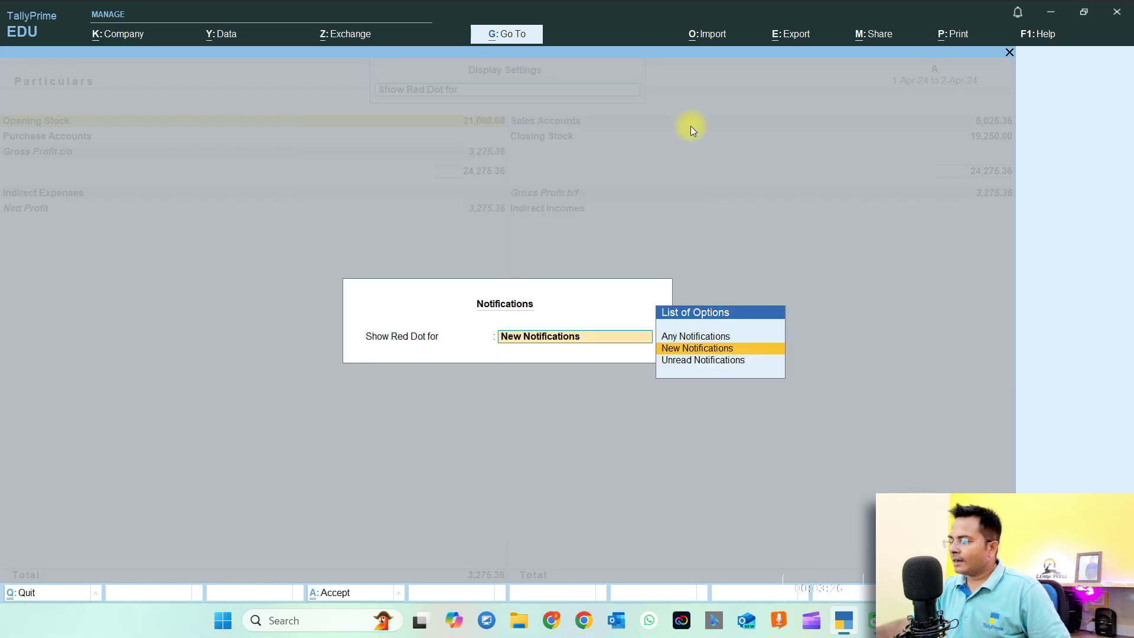
key(Up)
key(Down)
key(Down)
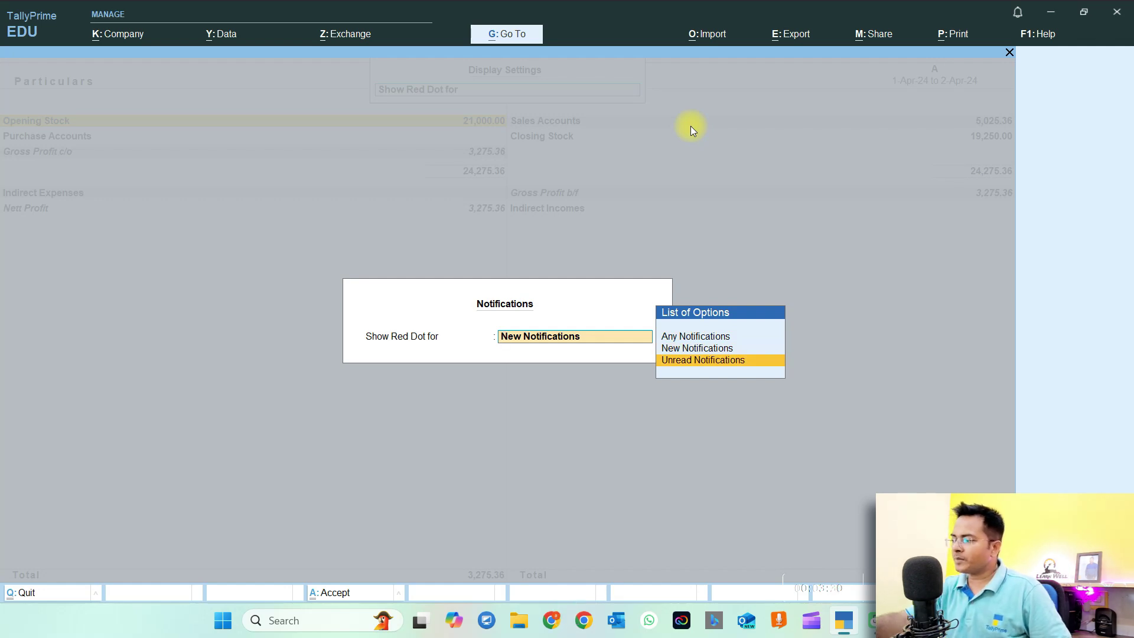
key(Escape)
key(Escape)
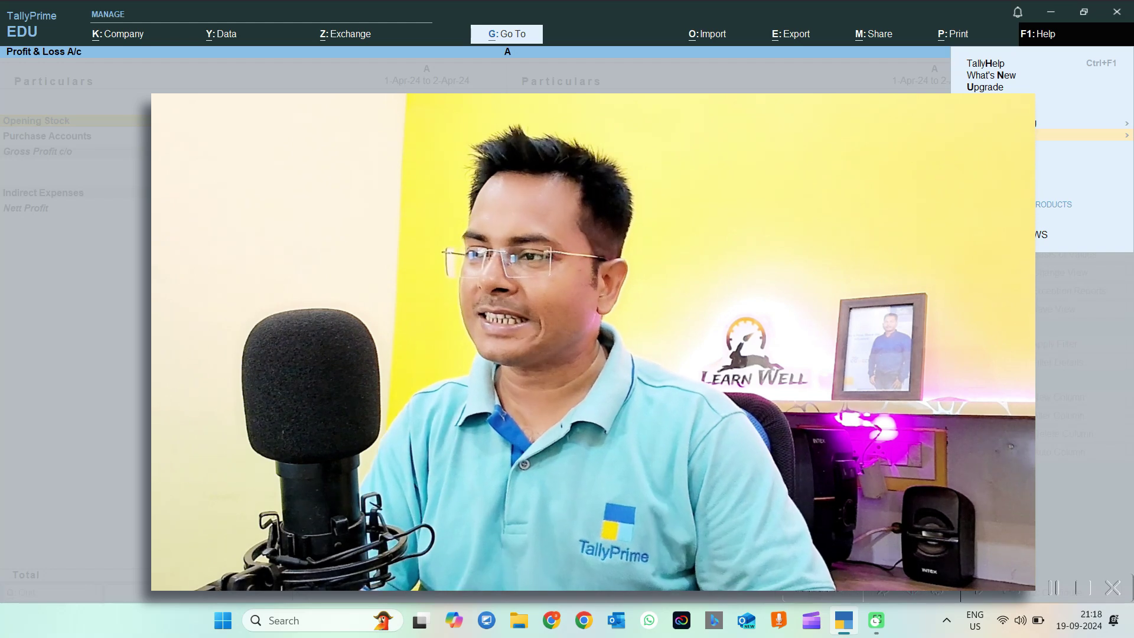
- Open the Connectivity Settings for a brief look and return to the Profit & Loss A/c
key(c)
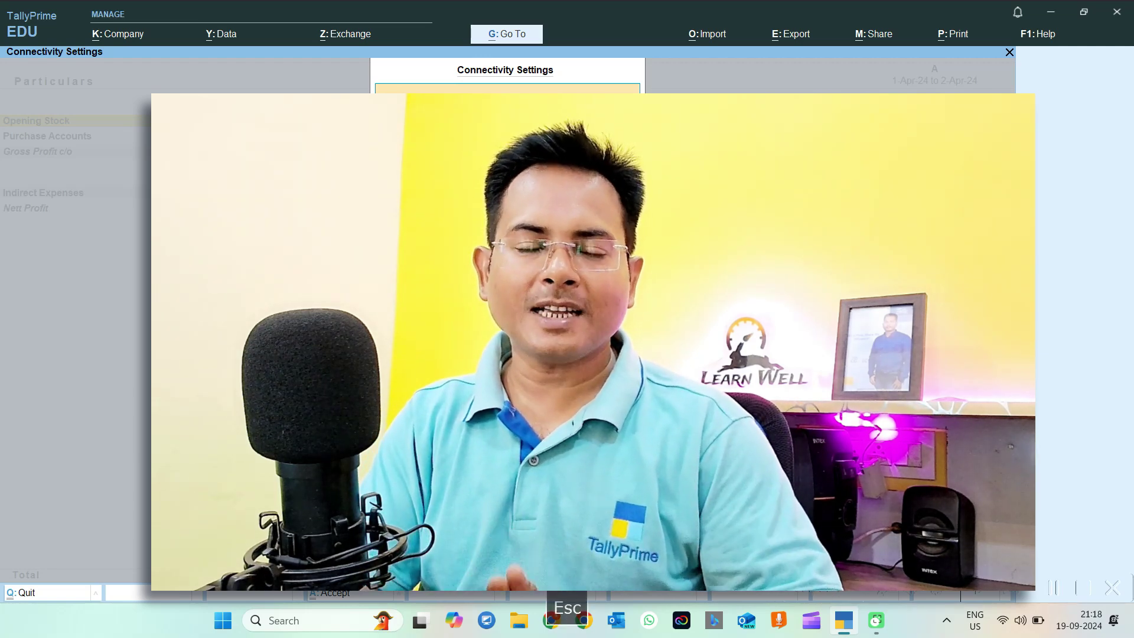
key(Escape)
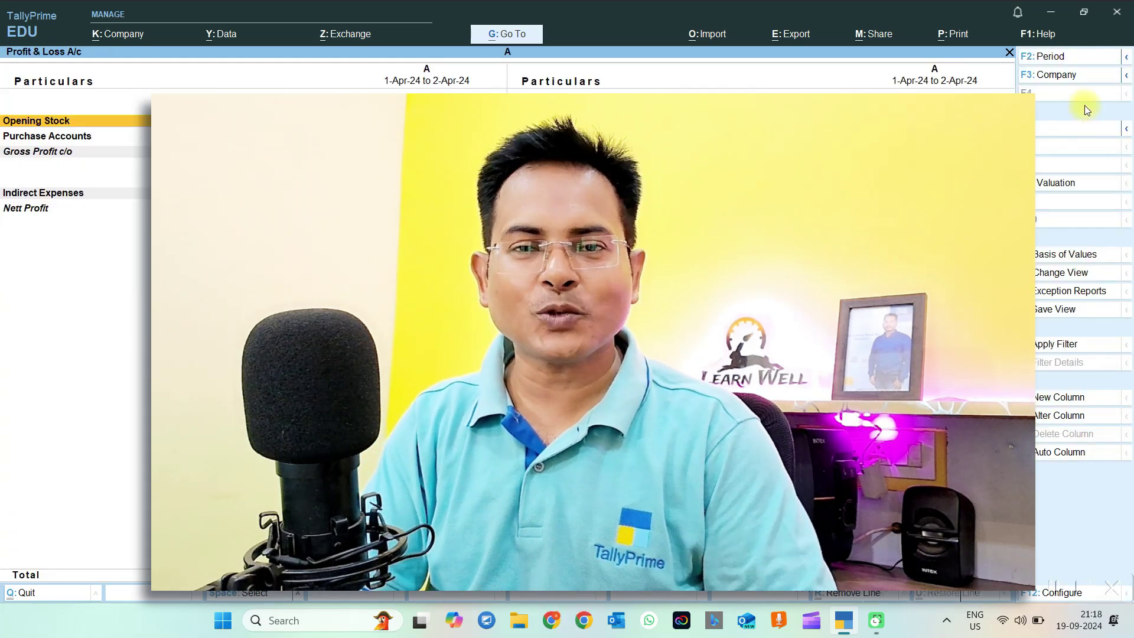
key(Escape)
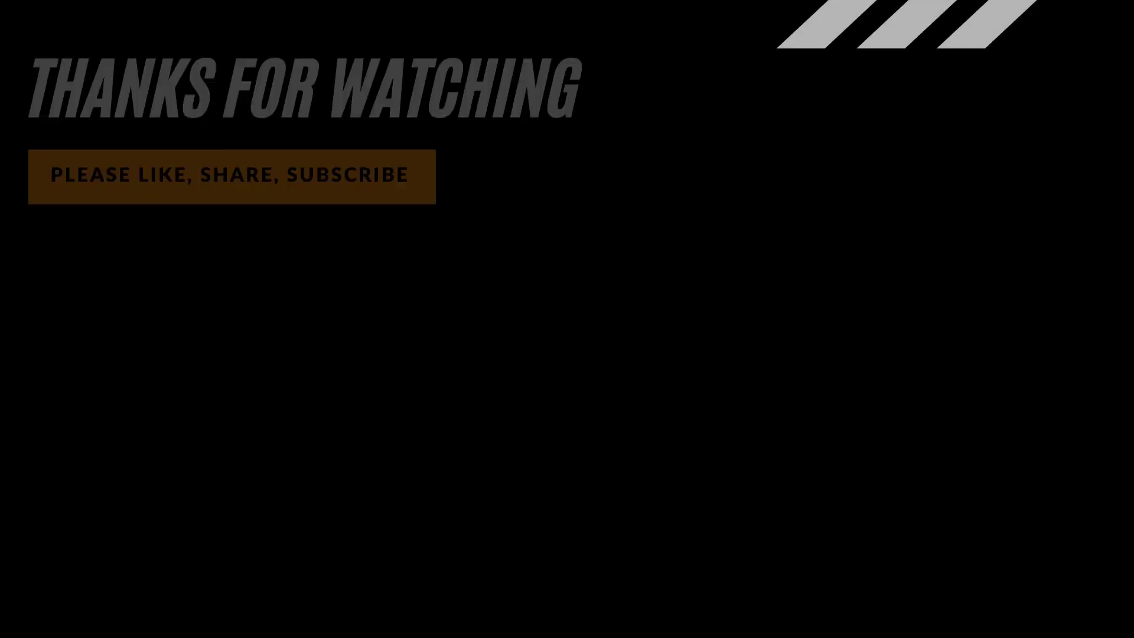